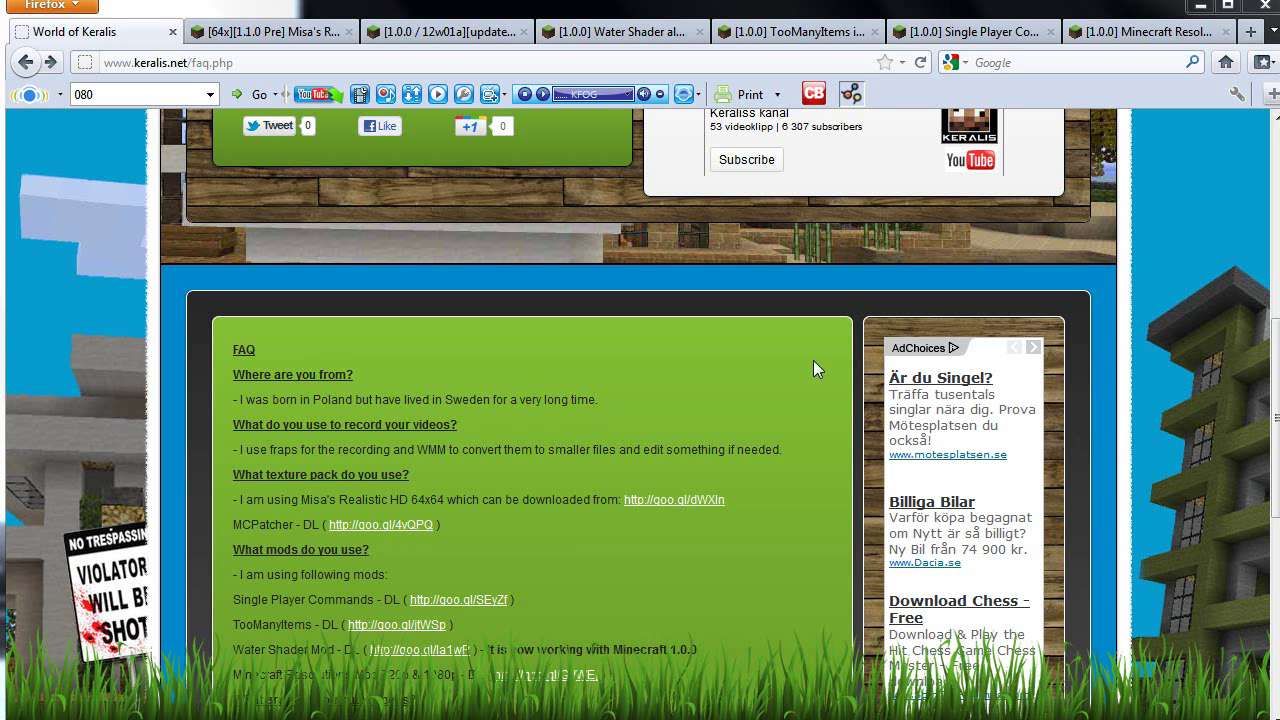
Review the FAQ section of the World of Keralis site, examining the listed texture pack and mod download links
left_click_drag(1275, 350, 1275, 158)
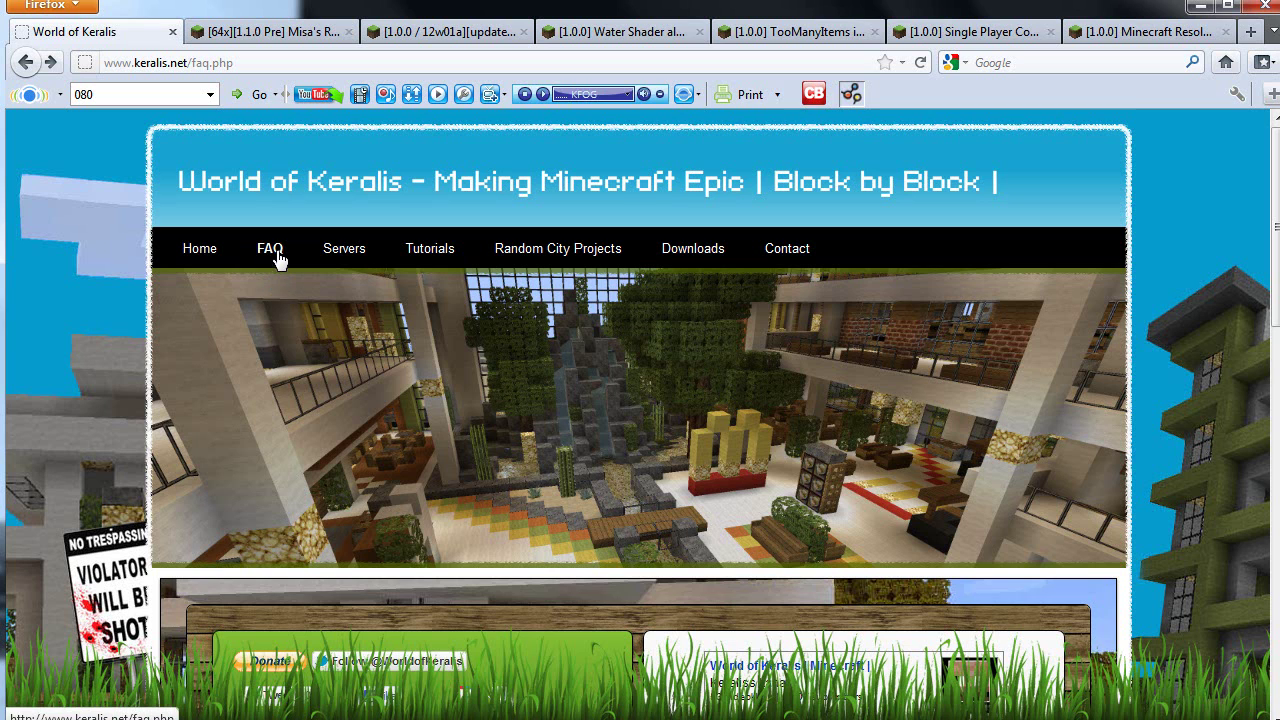
scroll(640, 400, "down", 4)
scroll(640, 400, "down", 5)
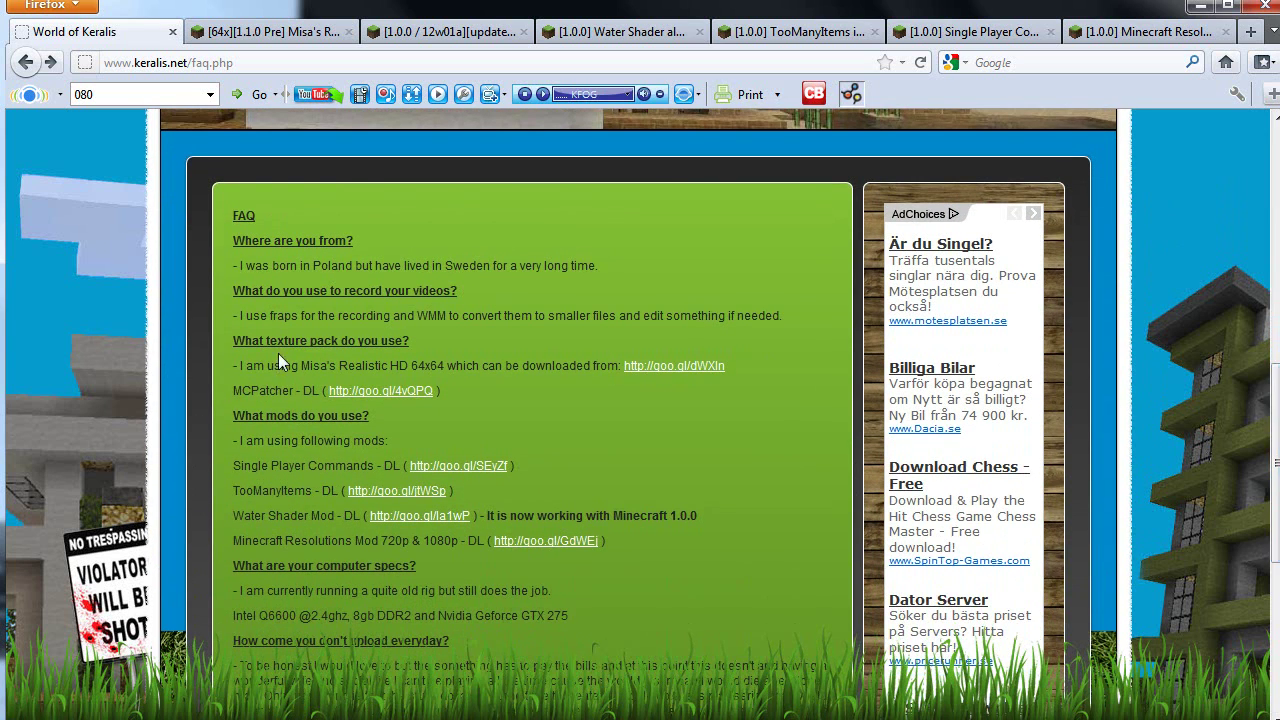
left_click_drag(280, 366, 401, 366)
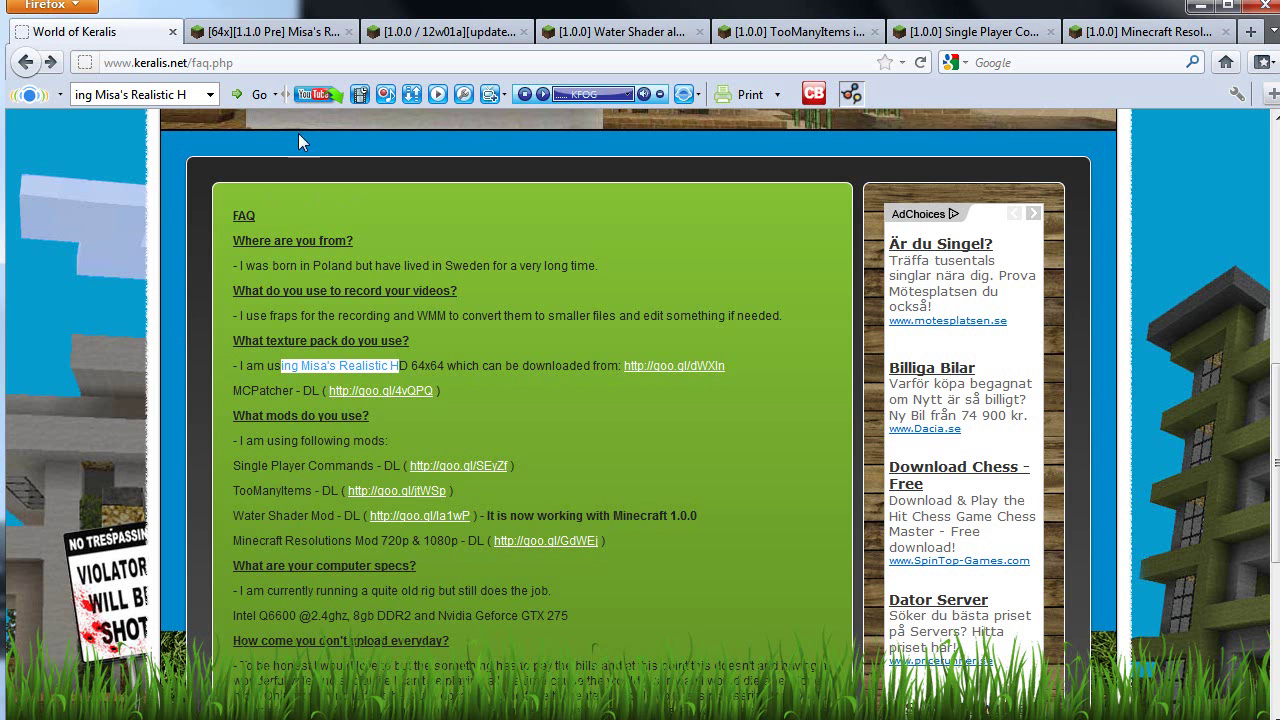
Open the Misa's Realistic Texture Pack forum thread and examine the links and terms under Download & Installation
left_click(268, 32)
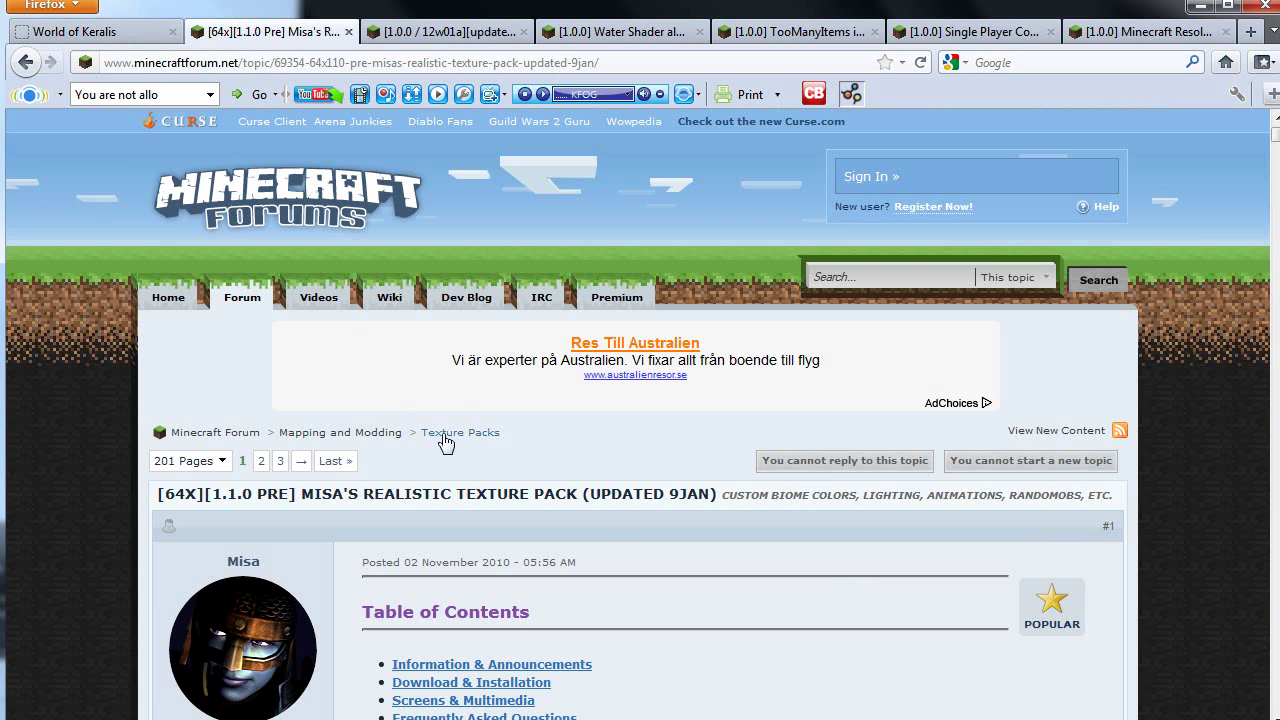
scroll(445, 435, "down", 5)
scroll(445, 433, "down", 5)
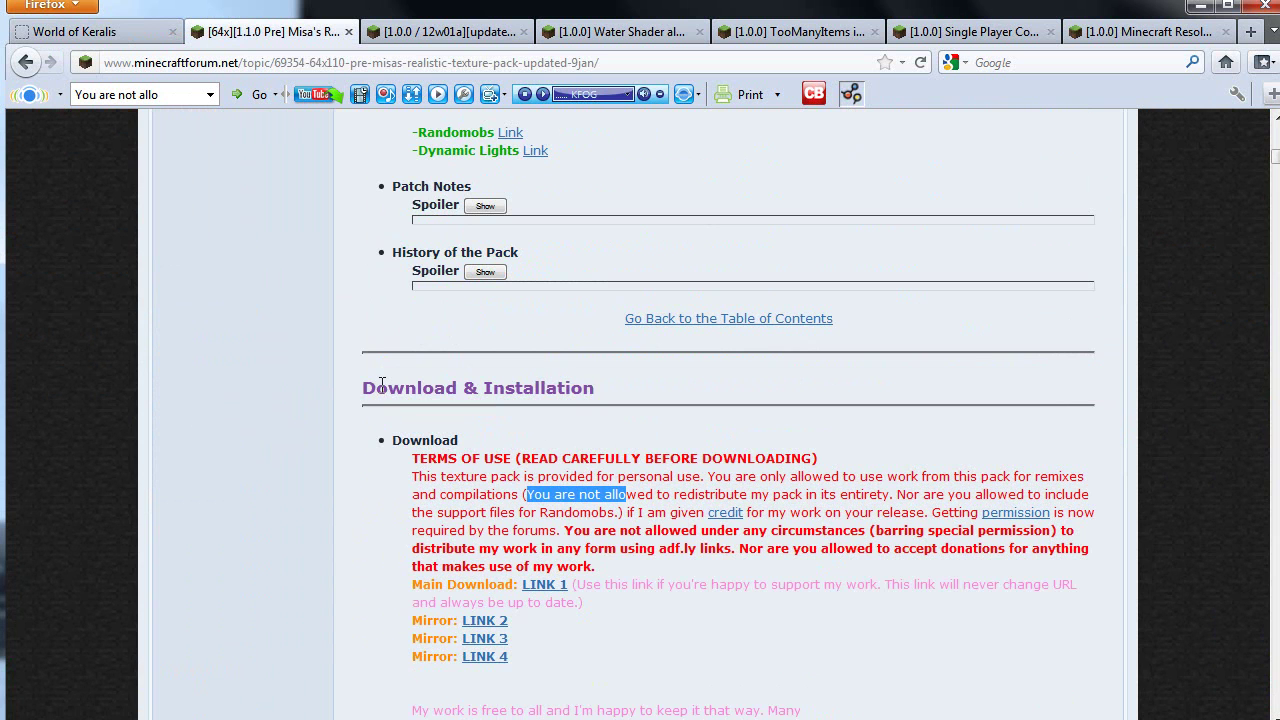
left_click_drag(379, 388, 484, 389)
scroll(482, 460, "down", 2)
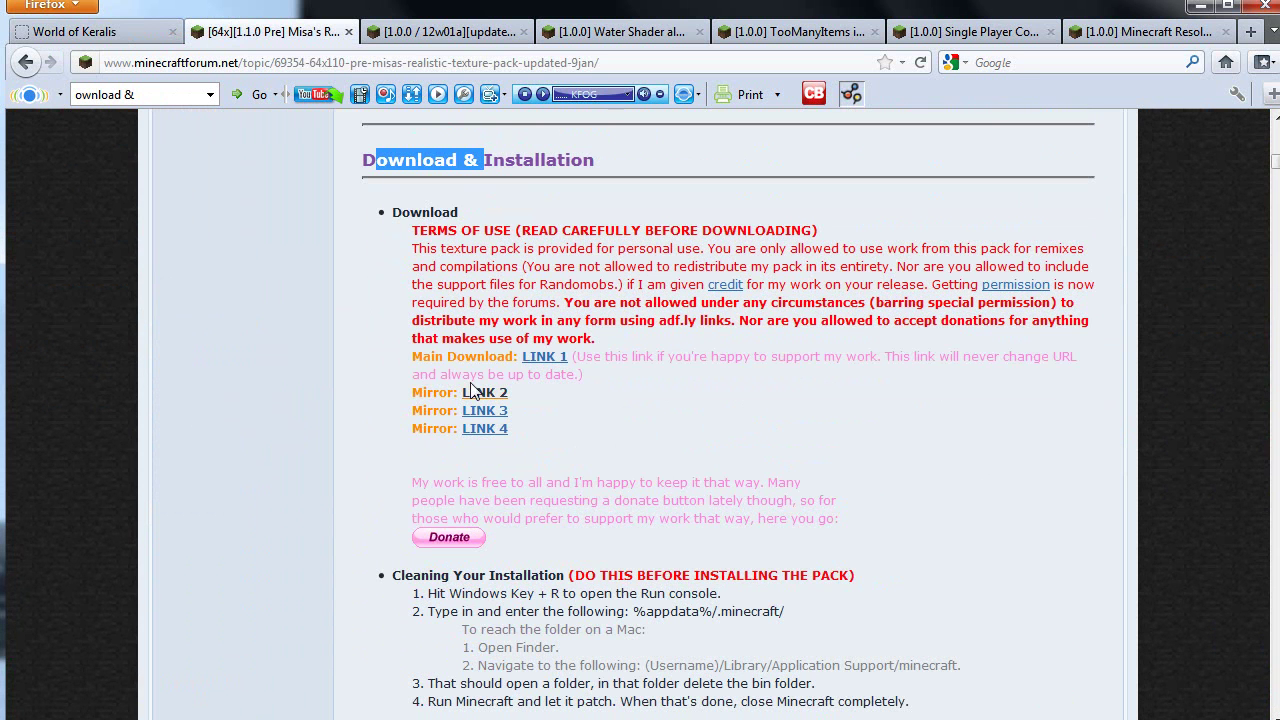
scroll(562, 683, "up", 1)
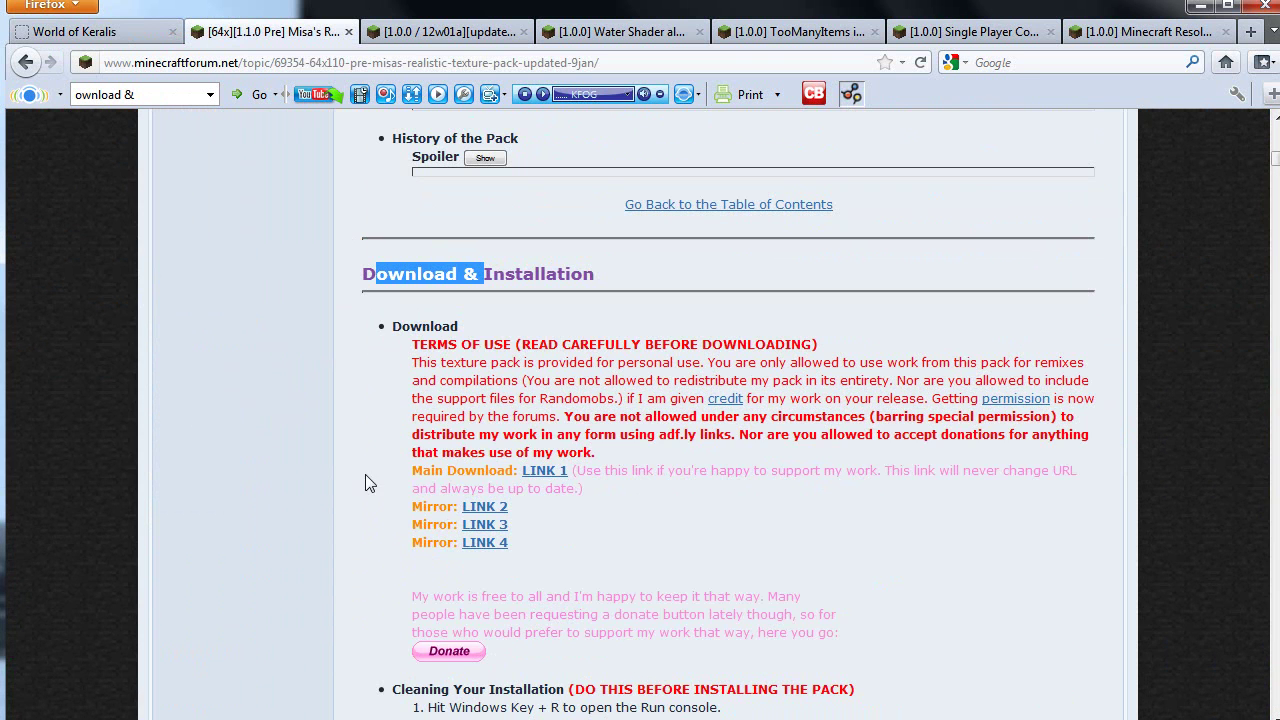
scroll(402, 459, "down", 1)
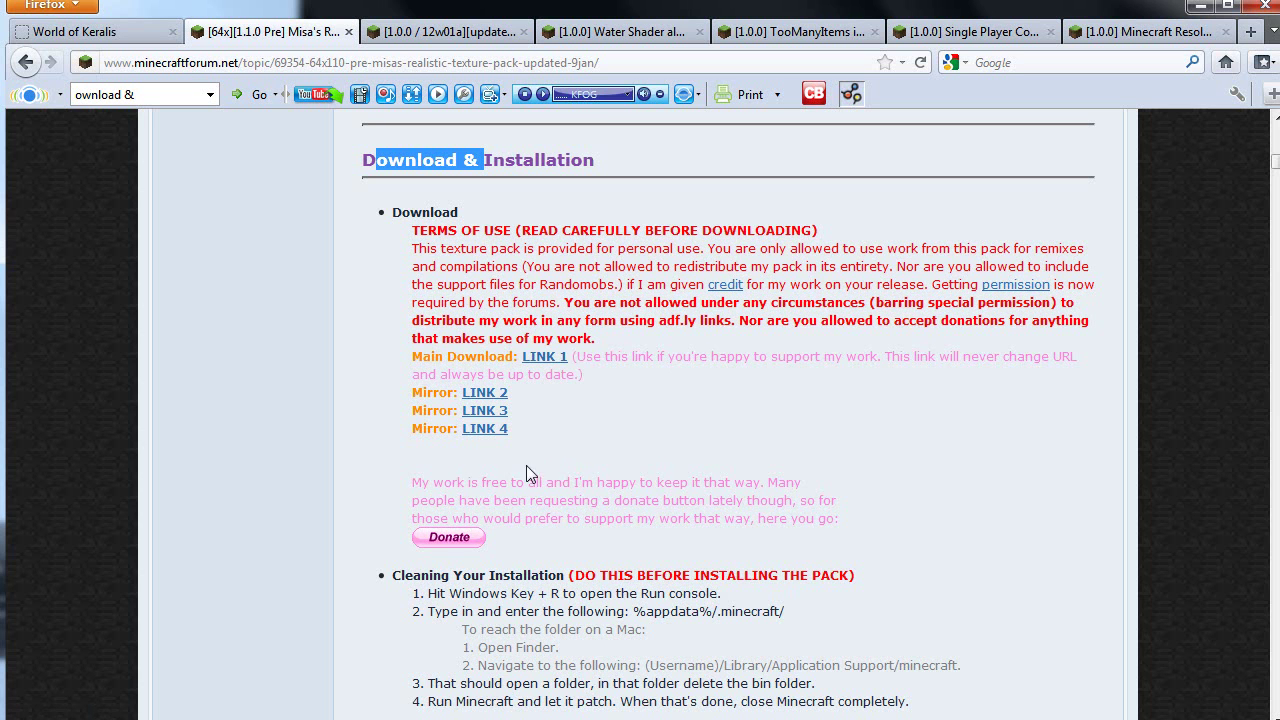
scroll(697, 410, "up", 15)
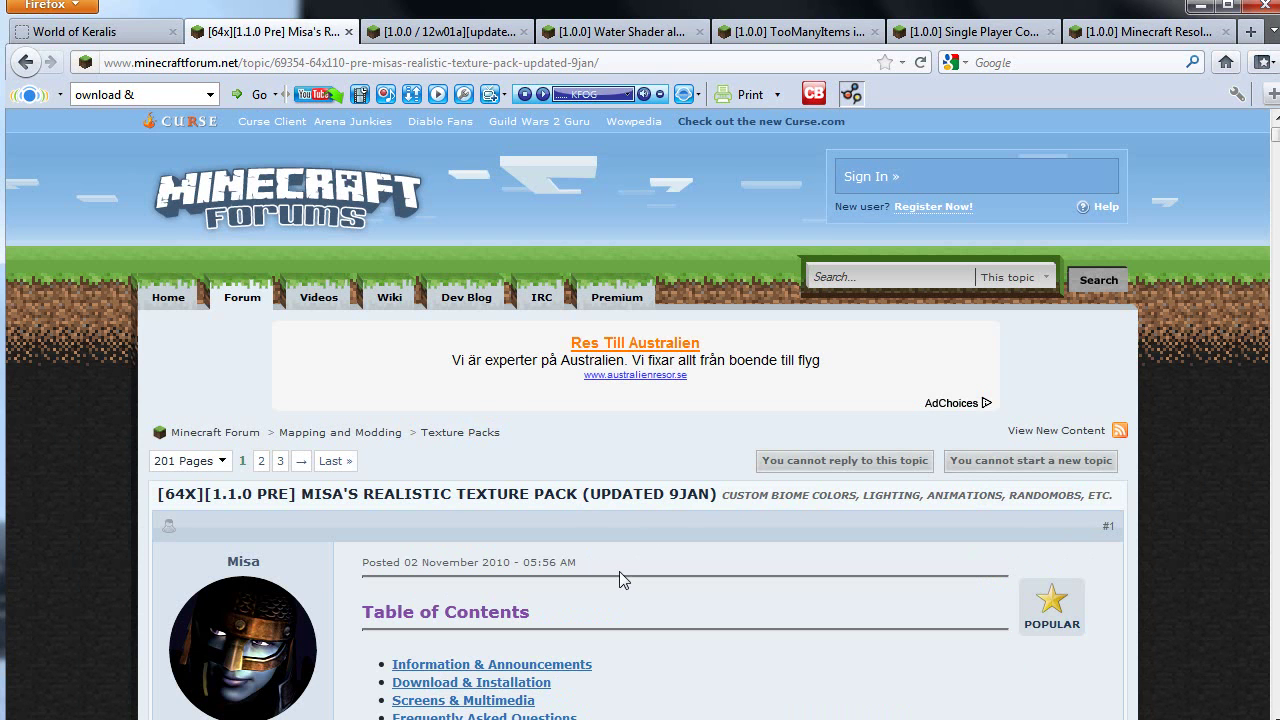
Open the MCPatcher HD Fix 2.3.1 thread and examine its features and the Windows and other-platform download links
left_click(410, 31)
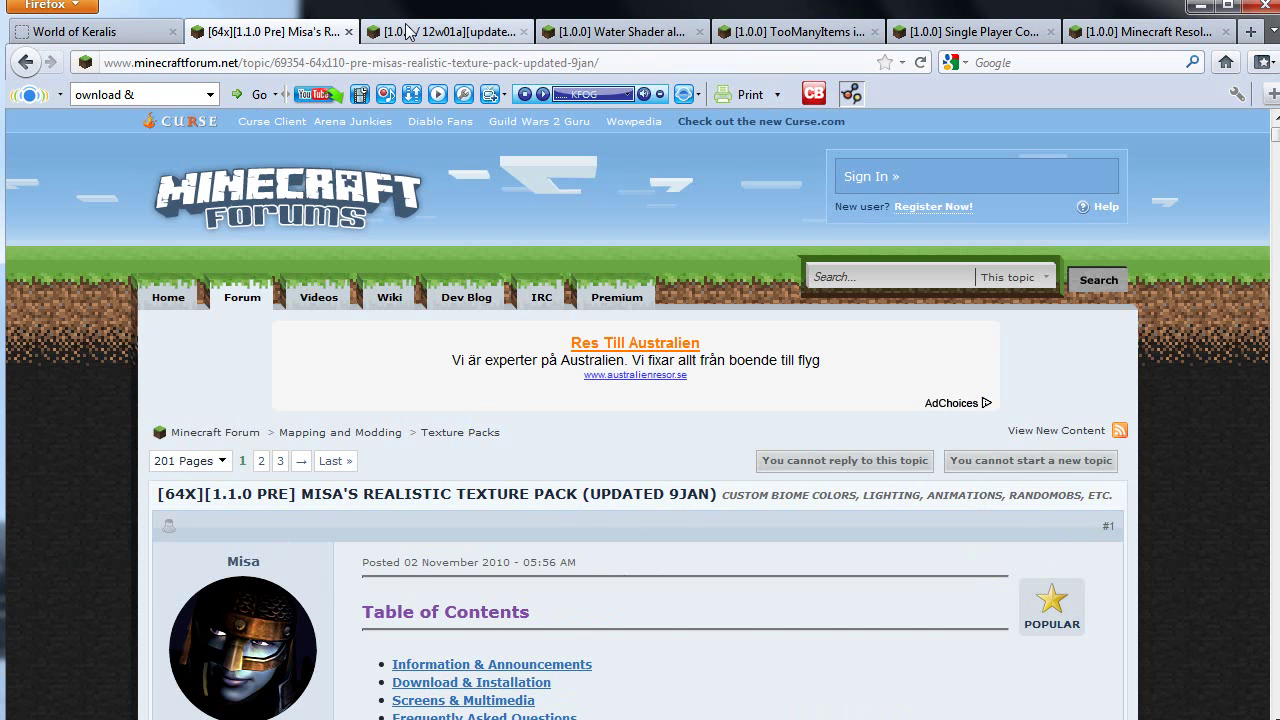
left_click(521, 433)
scroll(522, 435, "down", 5)
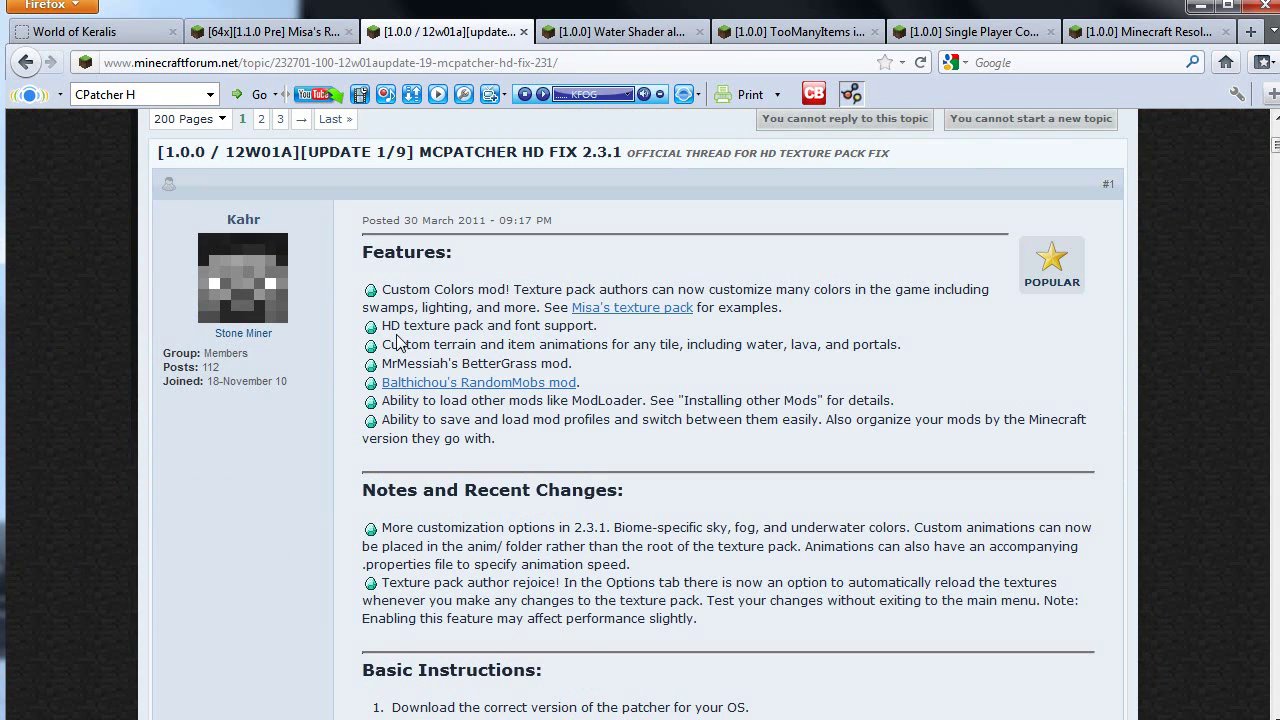
left_click_drag(384, 325, 493, 325)
scroll(528, 353, "down", 3)
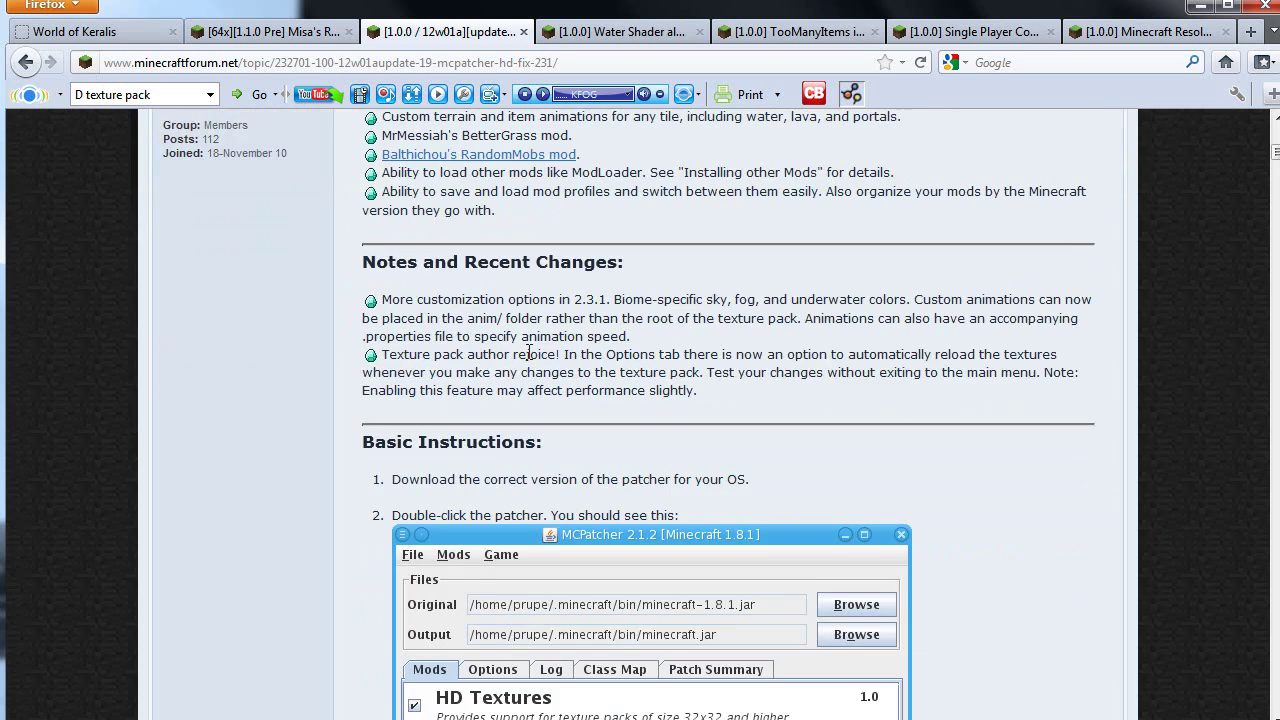
scroll(528, 353, "down", 20)
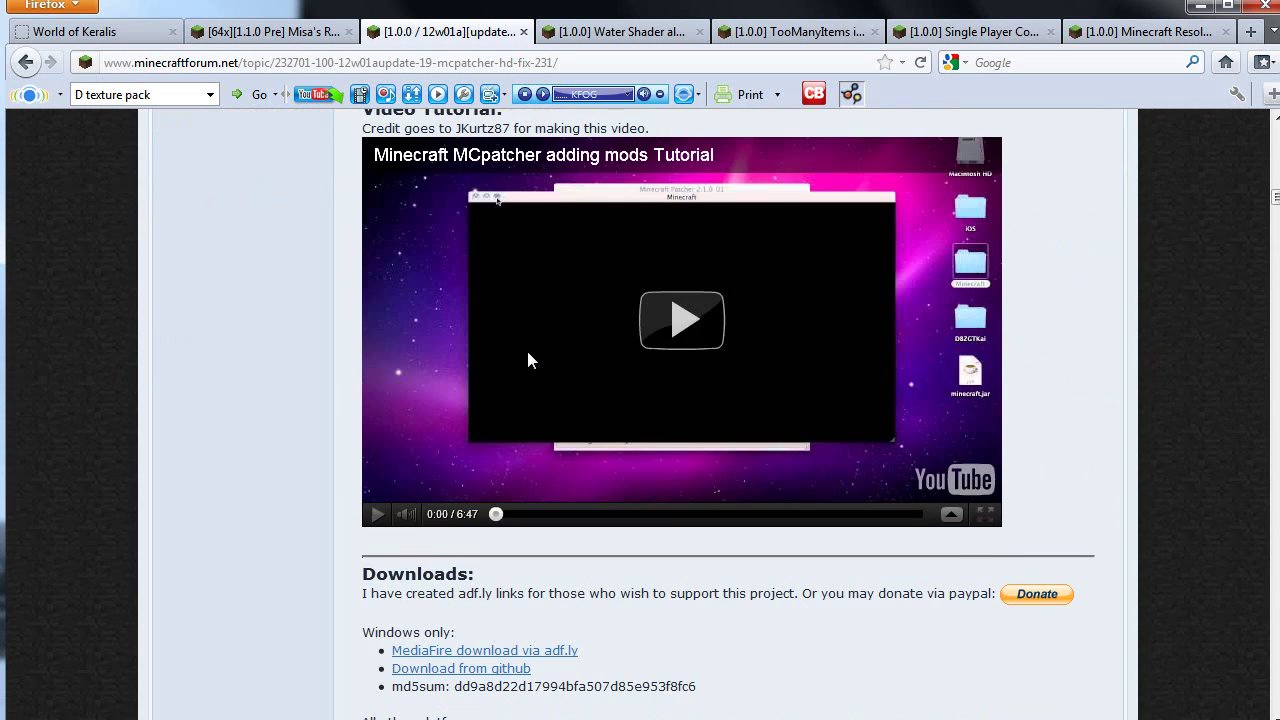
scroll(179, 398, "down", 3)
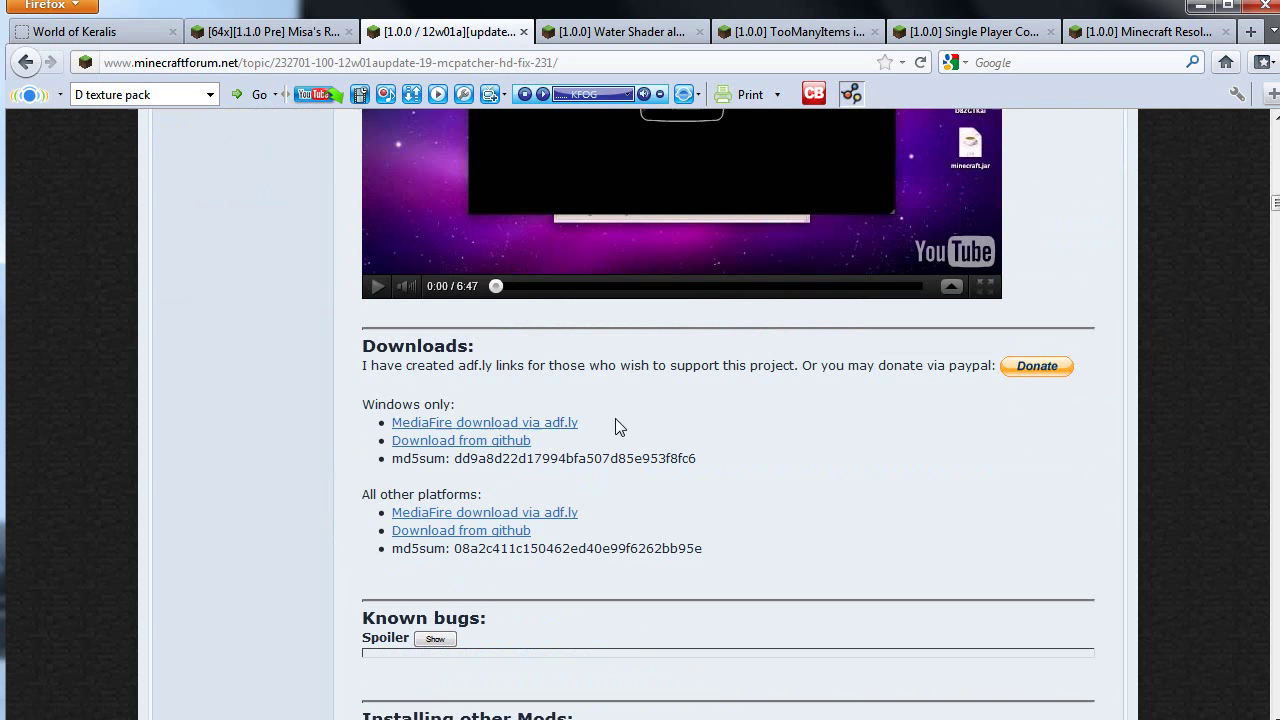
left_click_drag(617, 428, 385, 430)
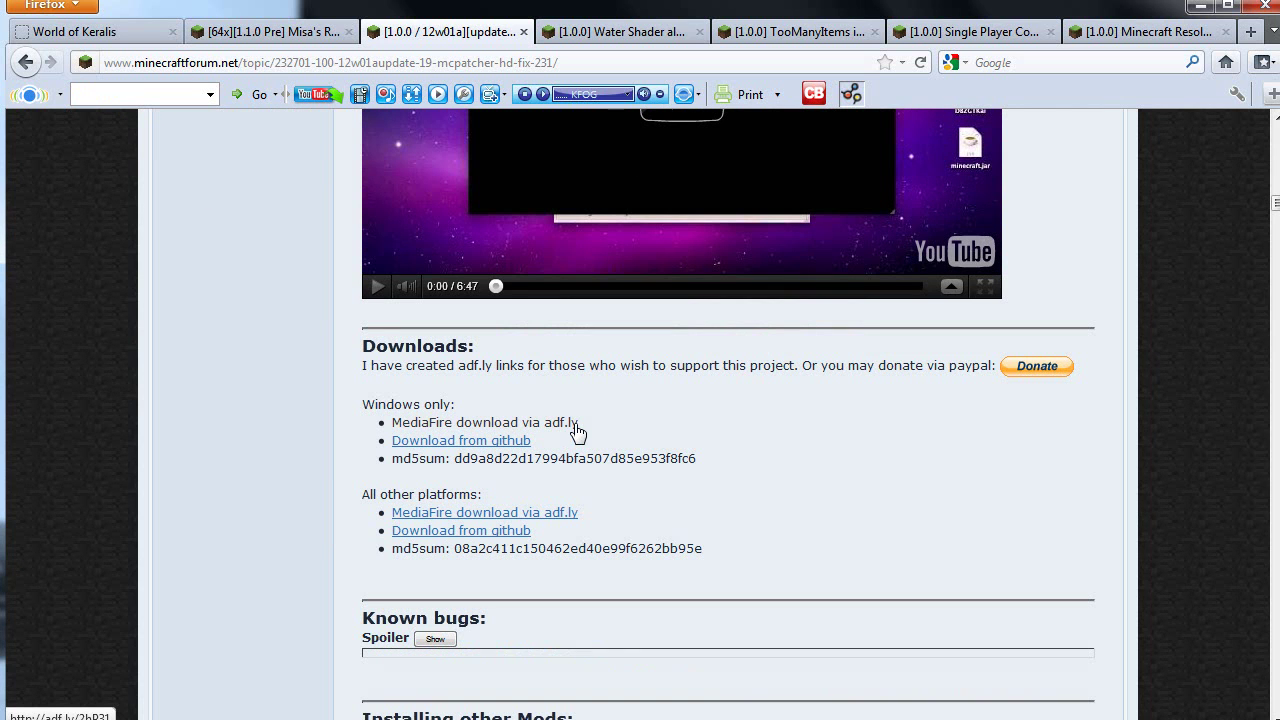
Open the Water Shader Alpha v4d thread and examine its notes, screenshots, downloads and installation instructions
left_click(610, 36)
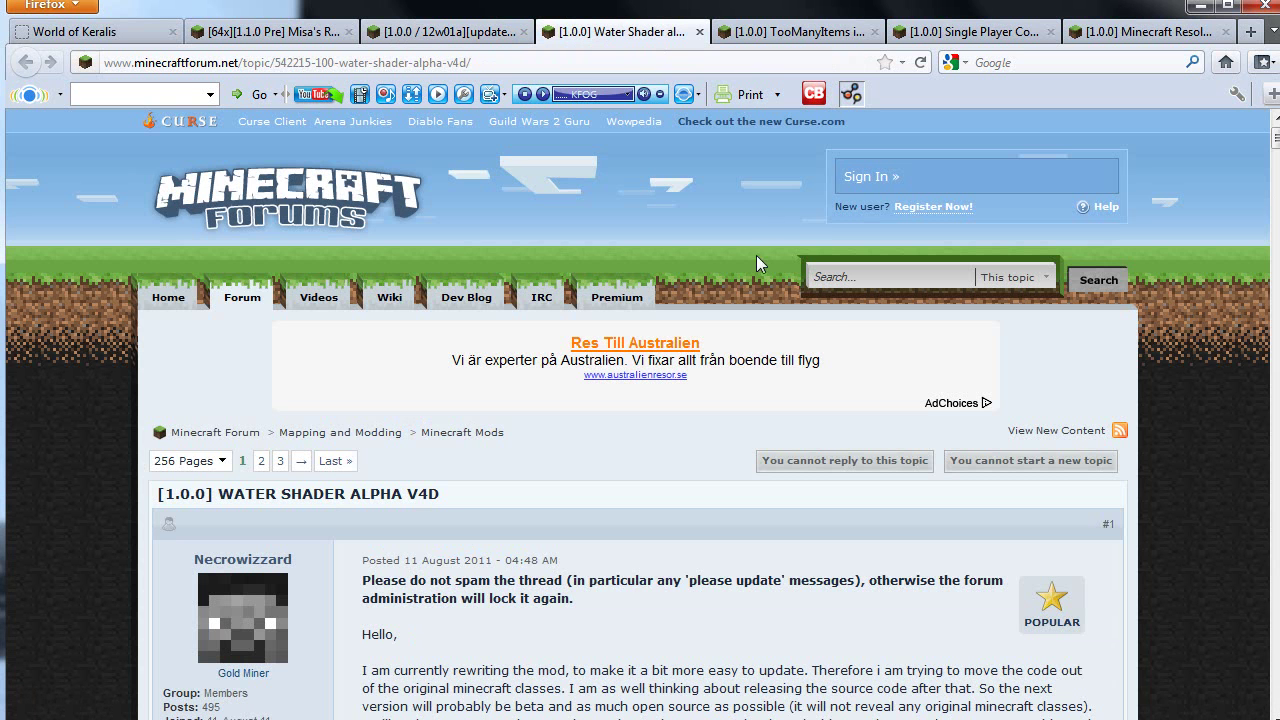
scroll(575, 455, "down", 2)
scroll(573, 455, "down", 3)
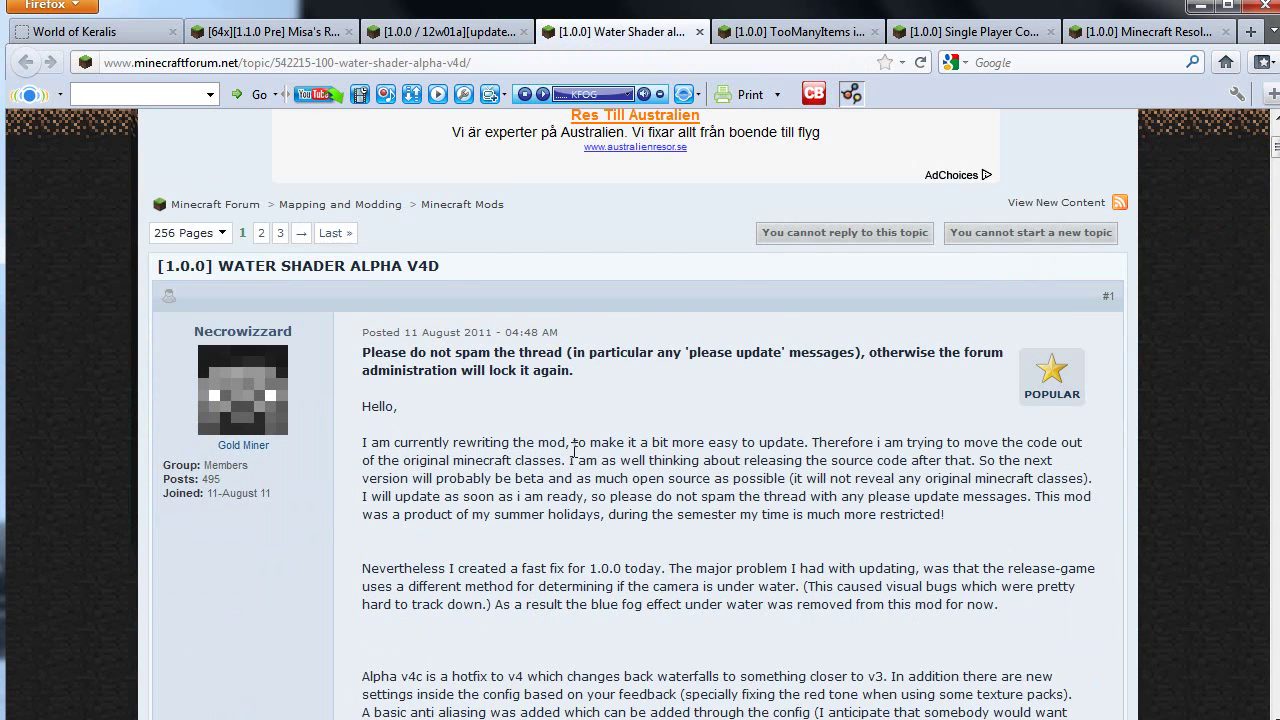
scroll(573, 455, "up", 1)
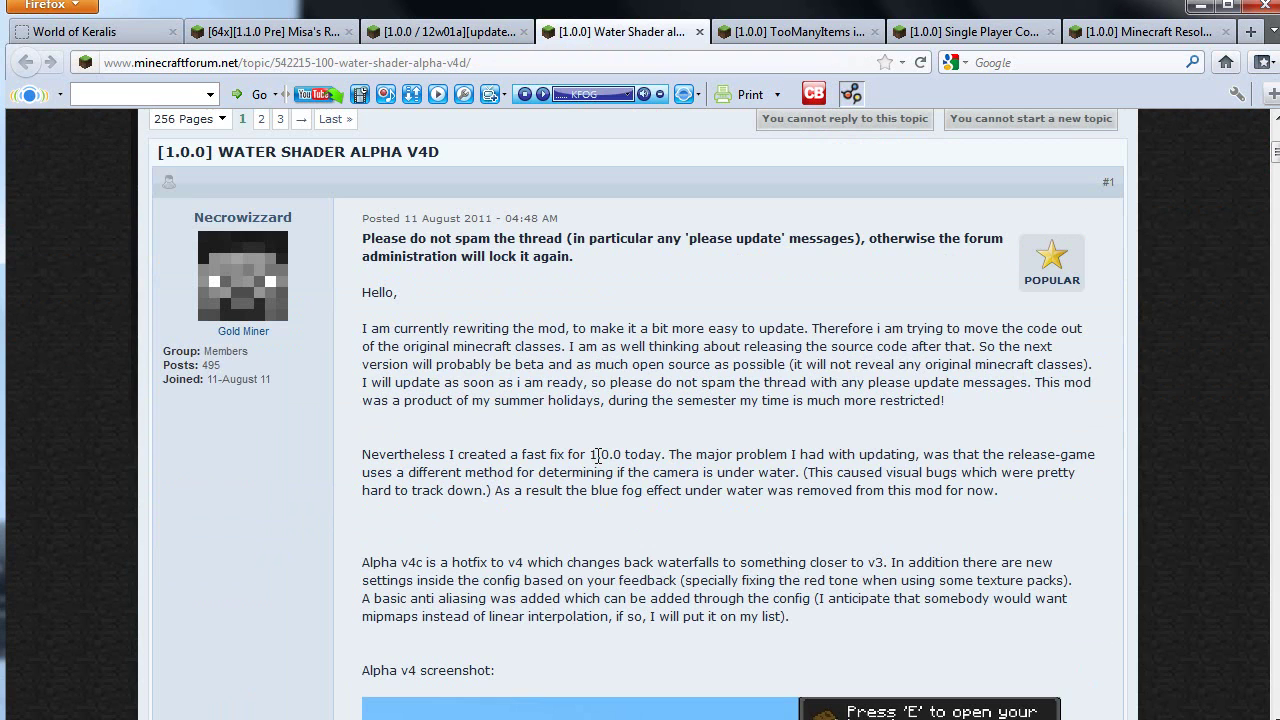
scroll(592, 452, "down", 1)
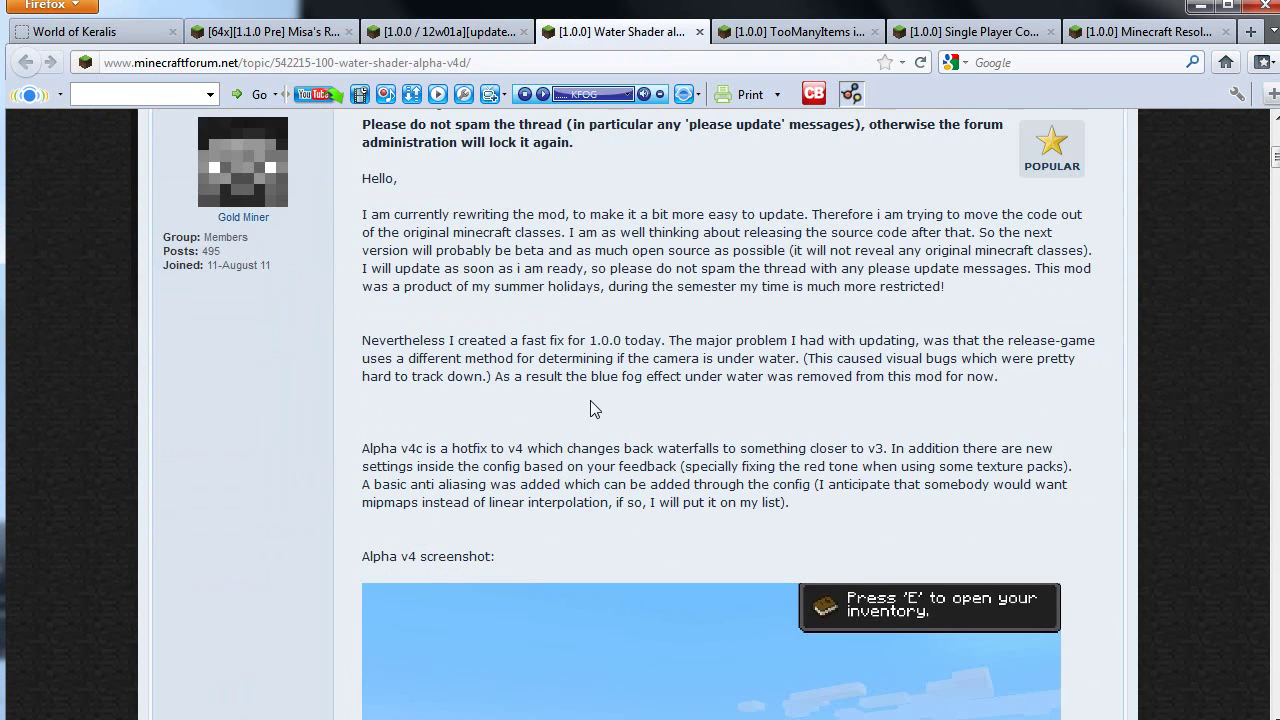
scroll(590, 407, "down", 3)
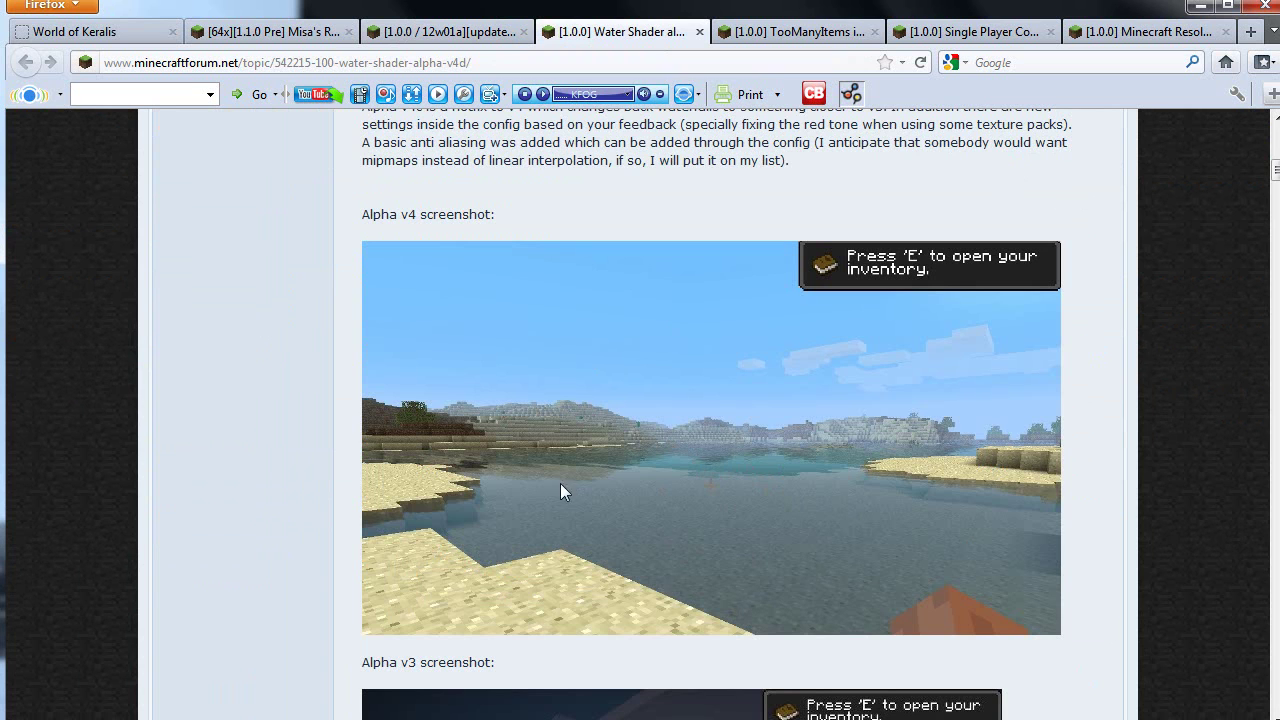
scroll(690, 470, "down", 12)
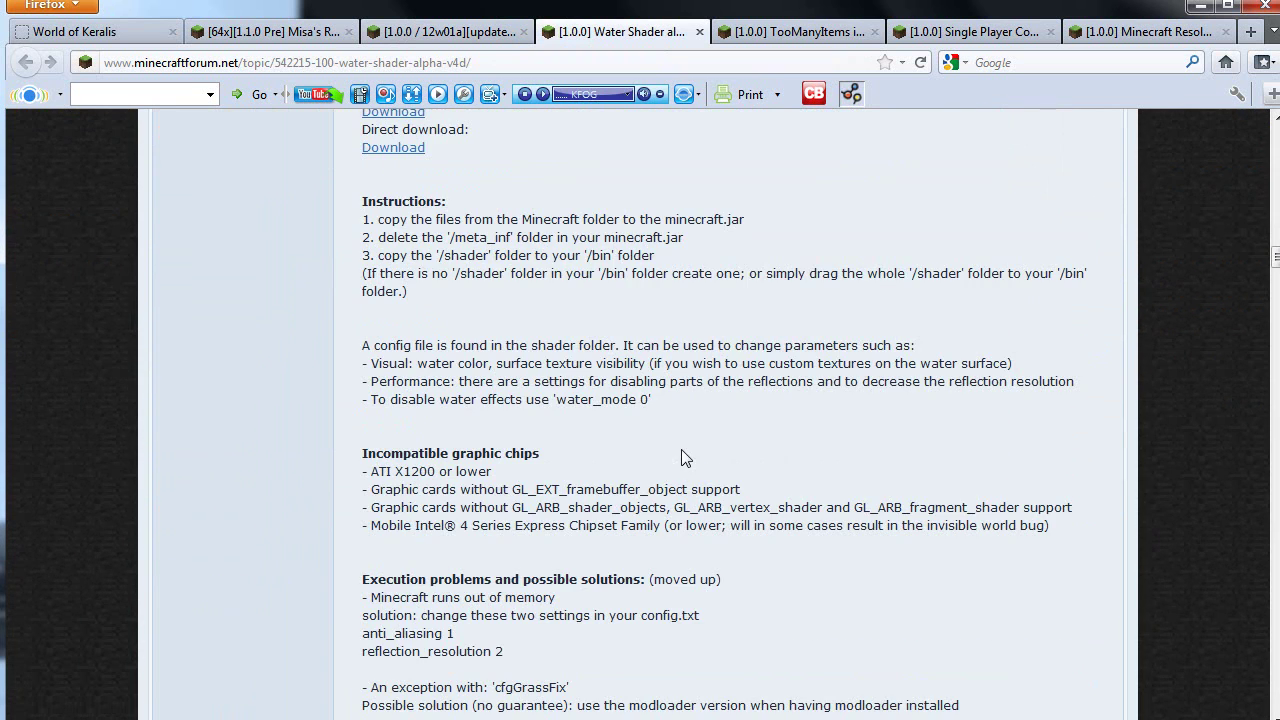
scroll(681, 454, "up", 3)
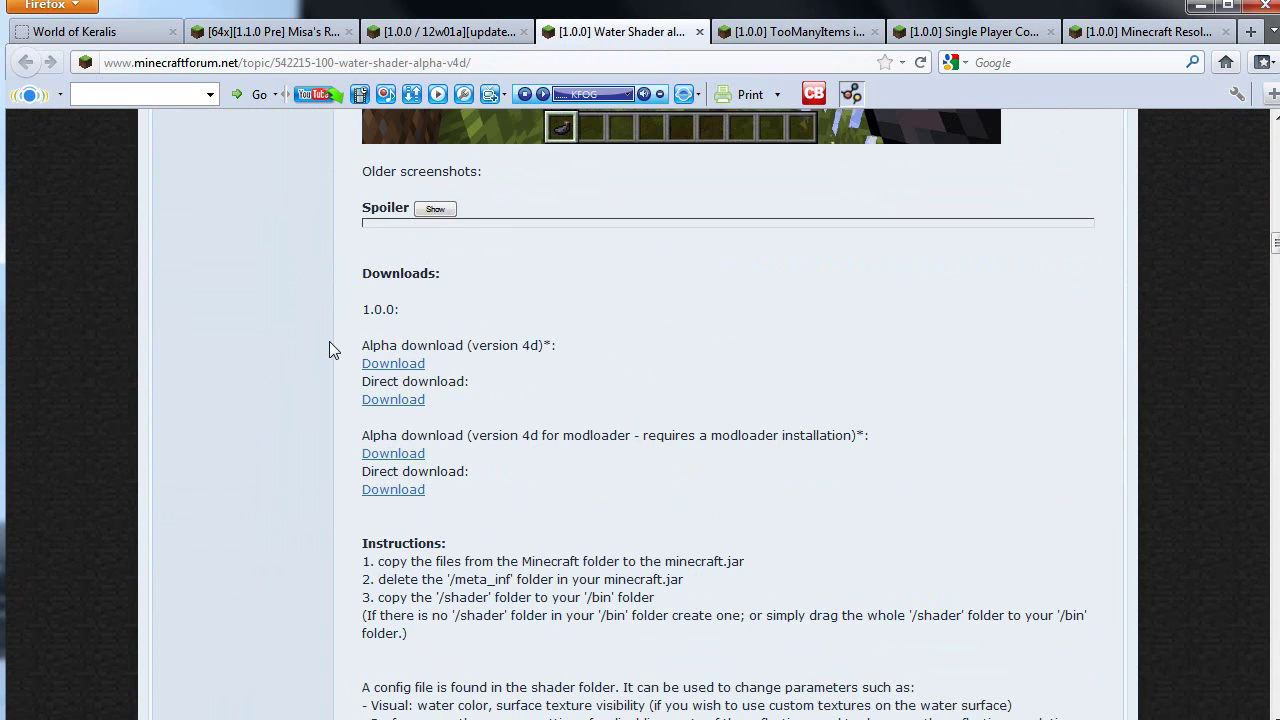
Open the TooManyItems thread and examine the mod's description, recent updates and usage instructions
left_click(805, 40)
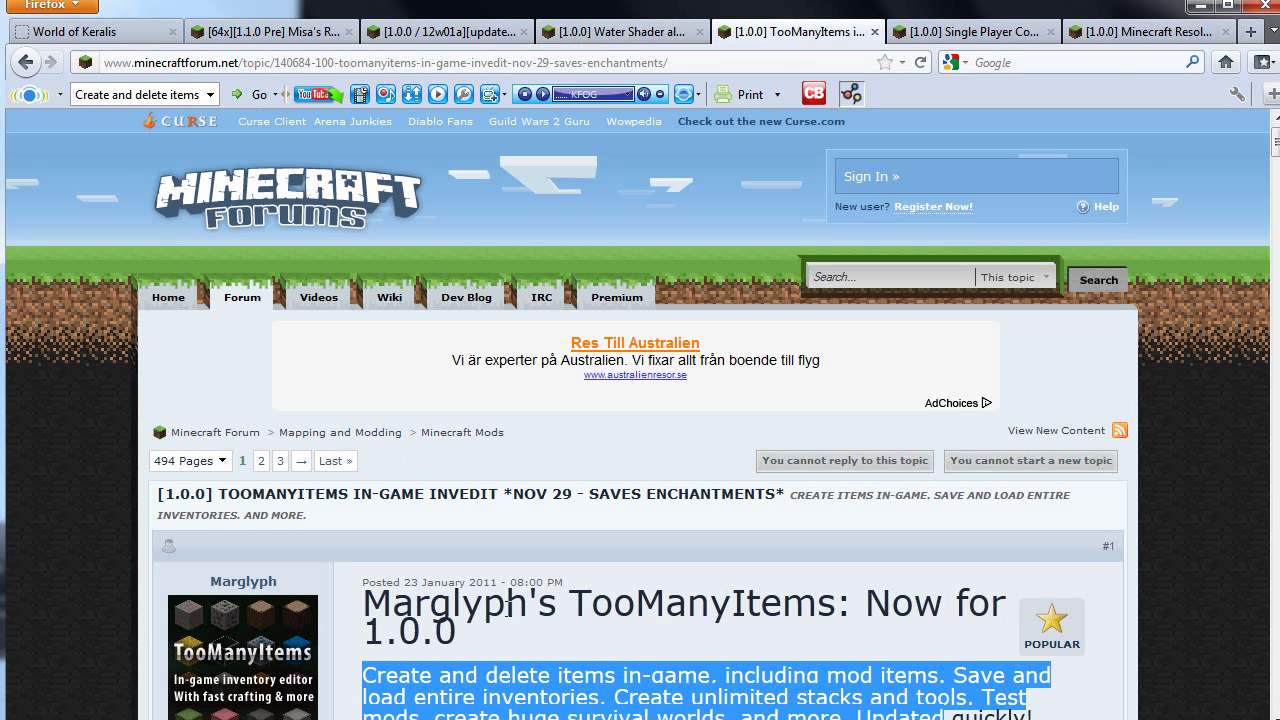
left_click_drag(506, 603, 822, 601)
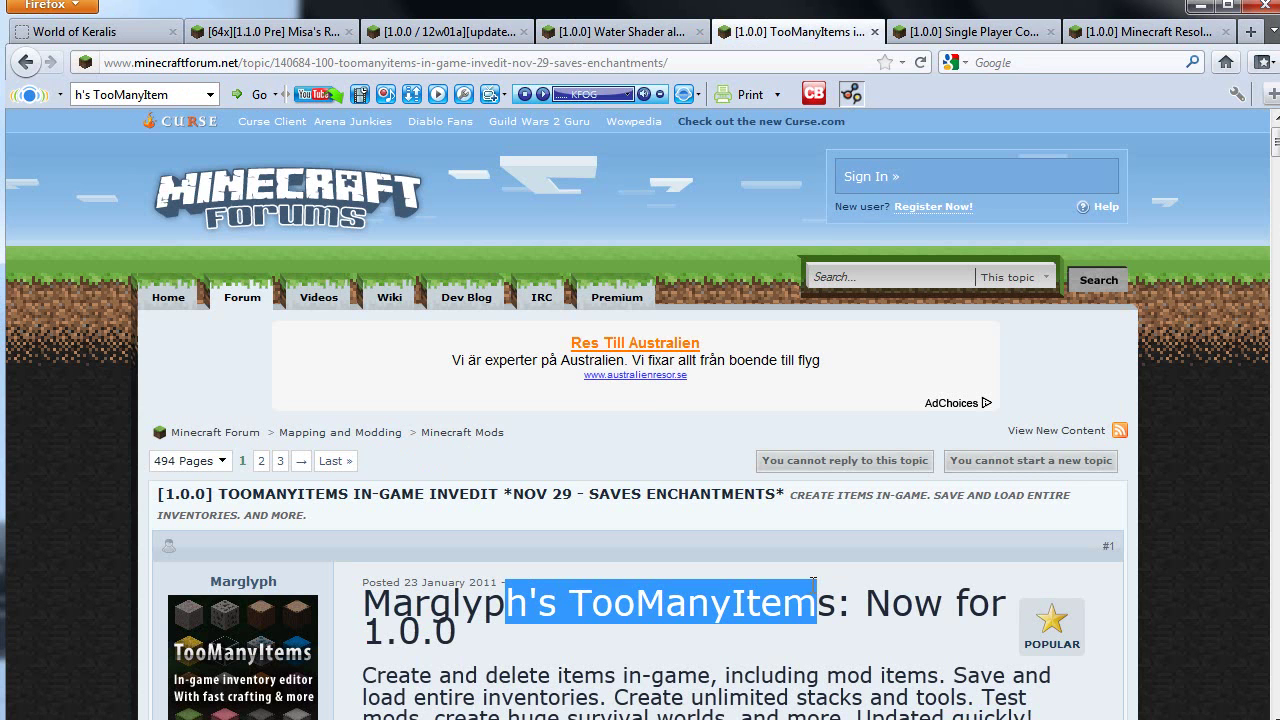
left_click_drag(836, 596, 570, 601)
scroll(578, 606, "down", 2)
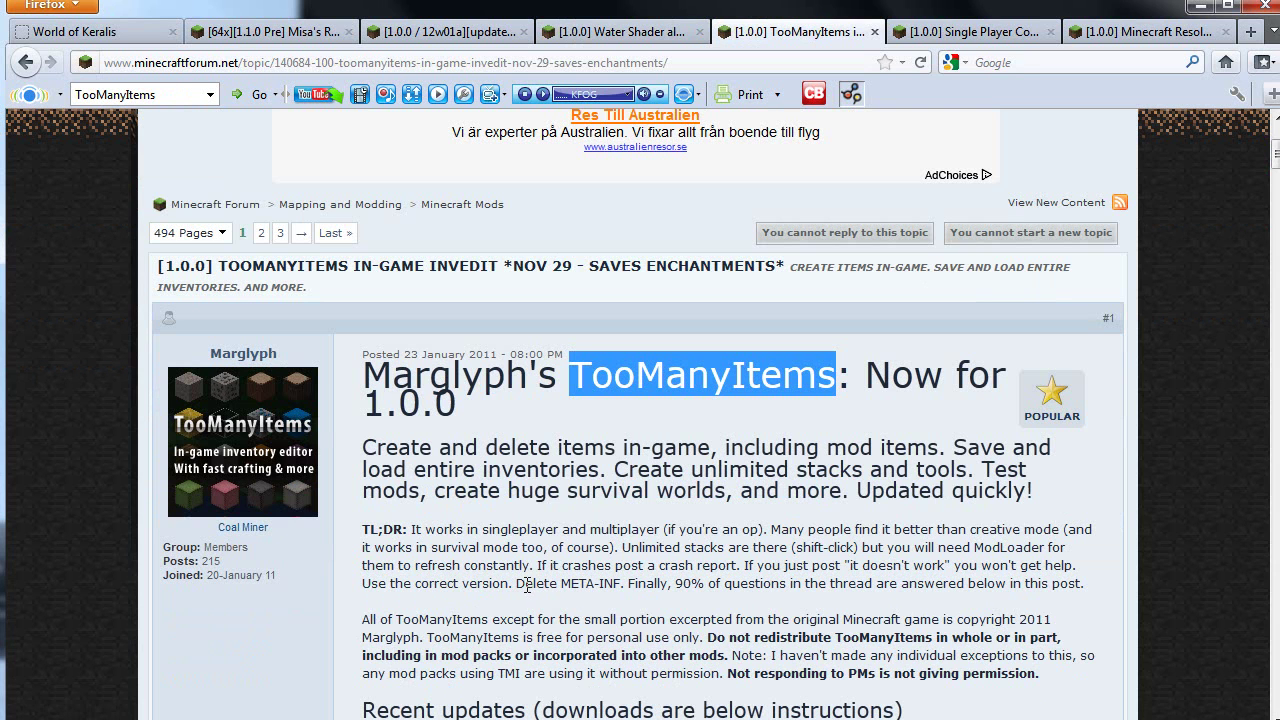
scroll(537, 440, "up", 2)
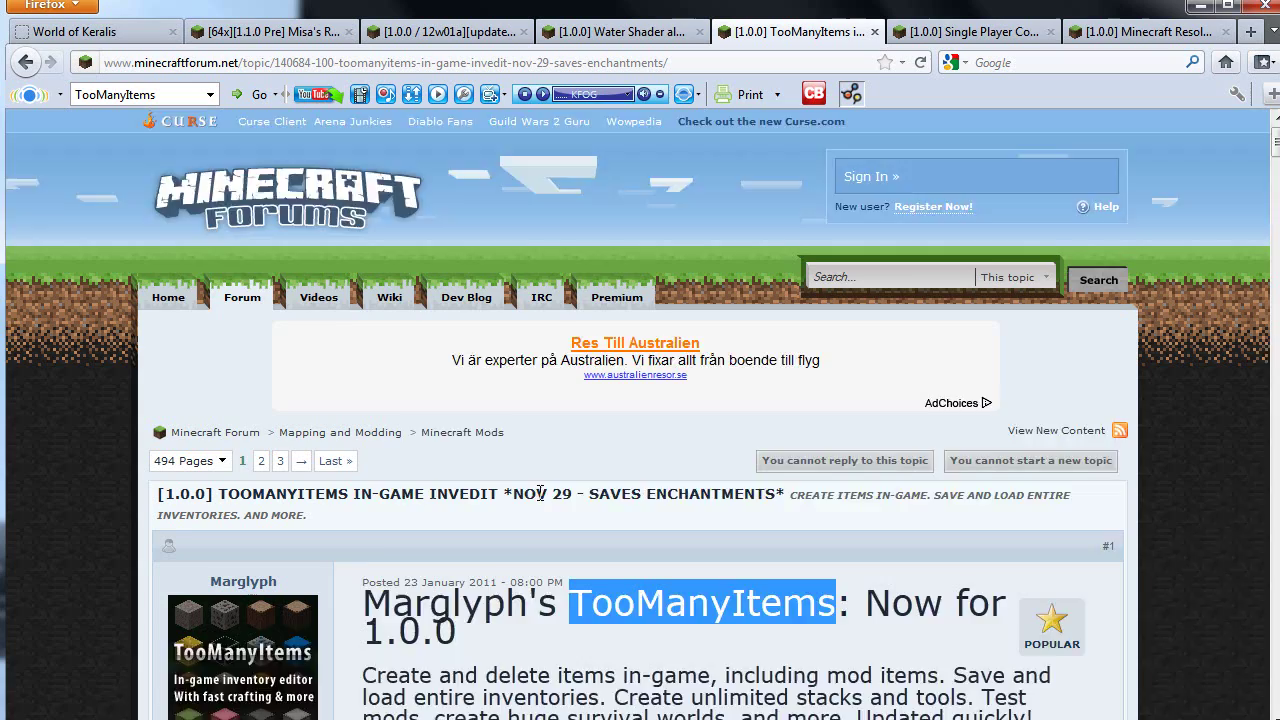
scroll(538, 462, "down", 1)
scroll(600, 570, "down", 1)
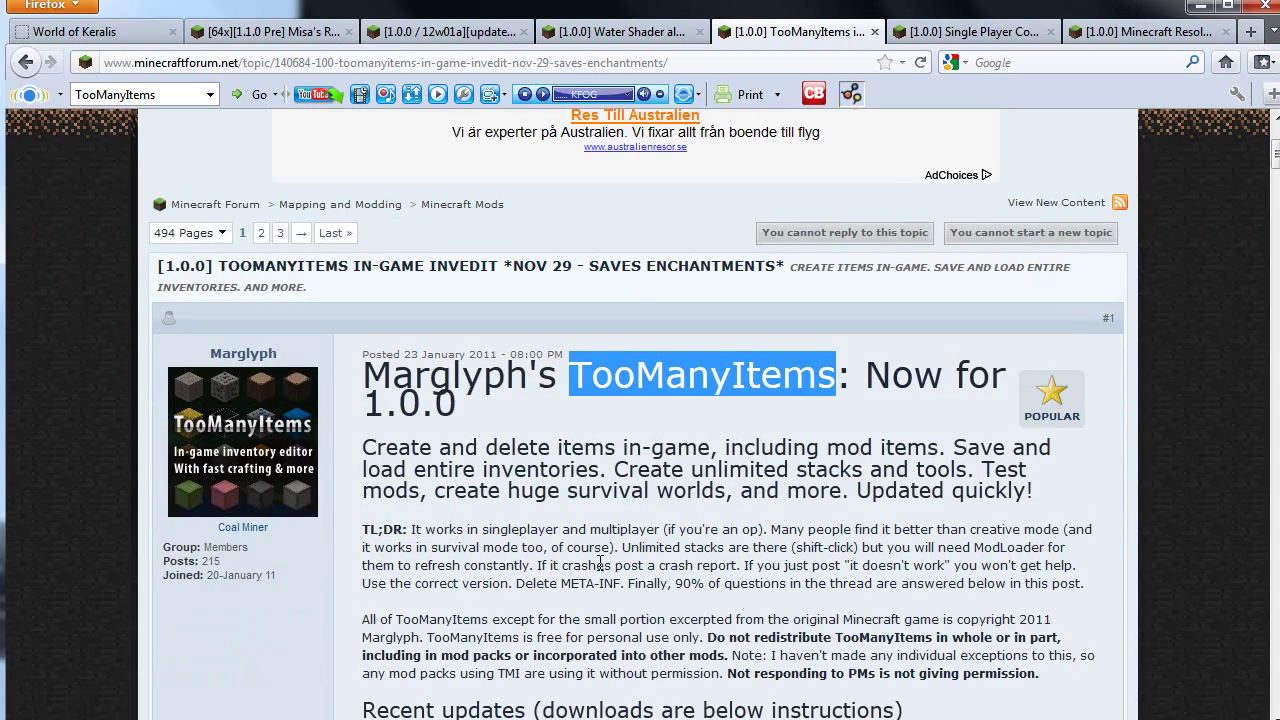
scroll(620, 398, "down", 11)
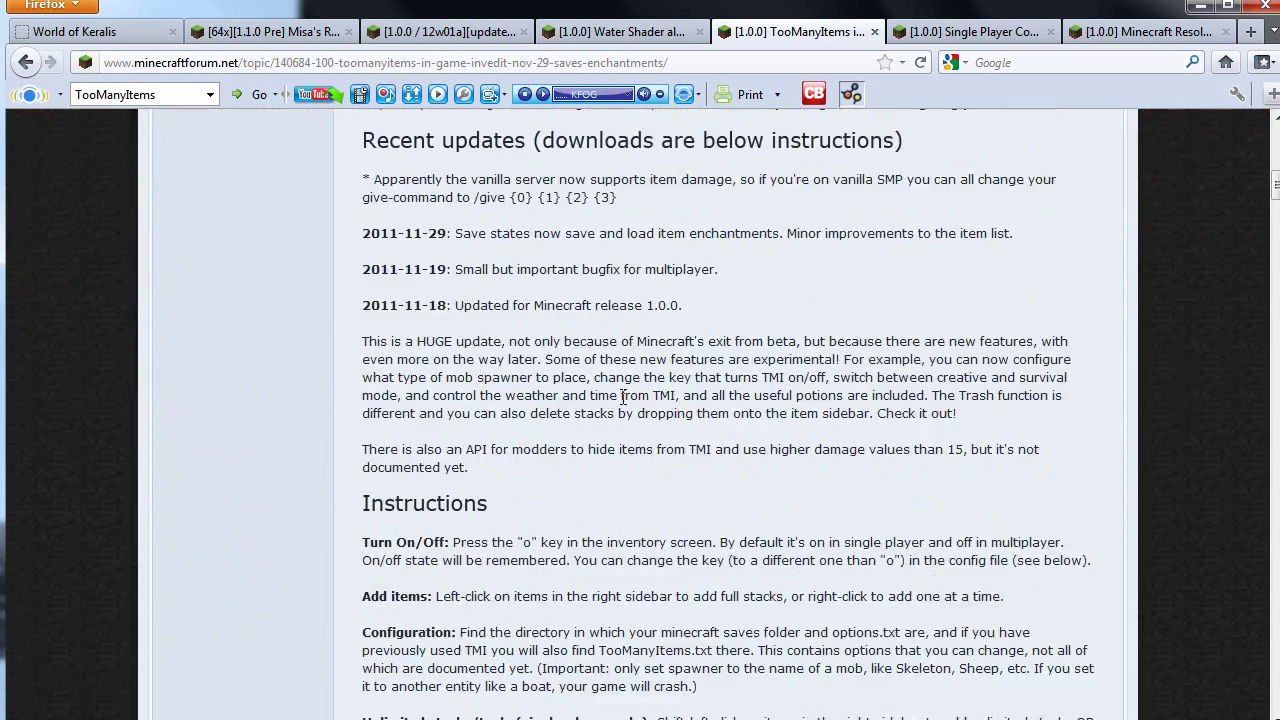
scroll(622, 403, "down", 4)
scroll(600, 440, "up", 16)
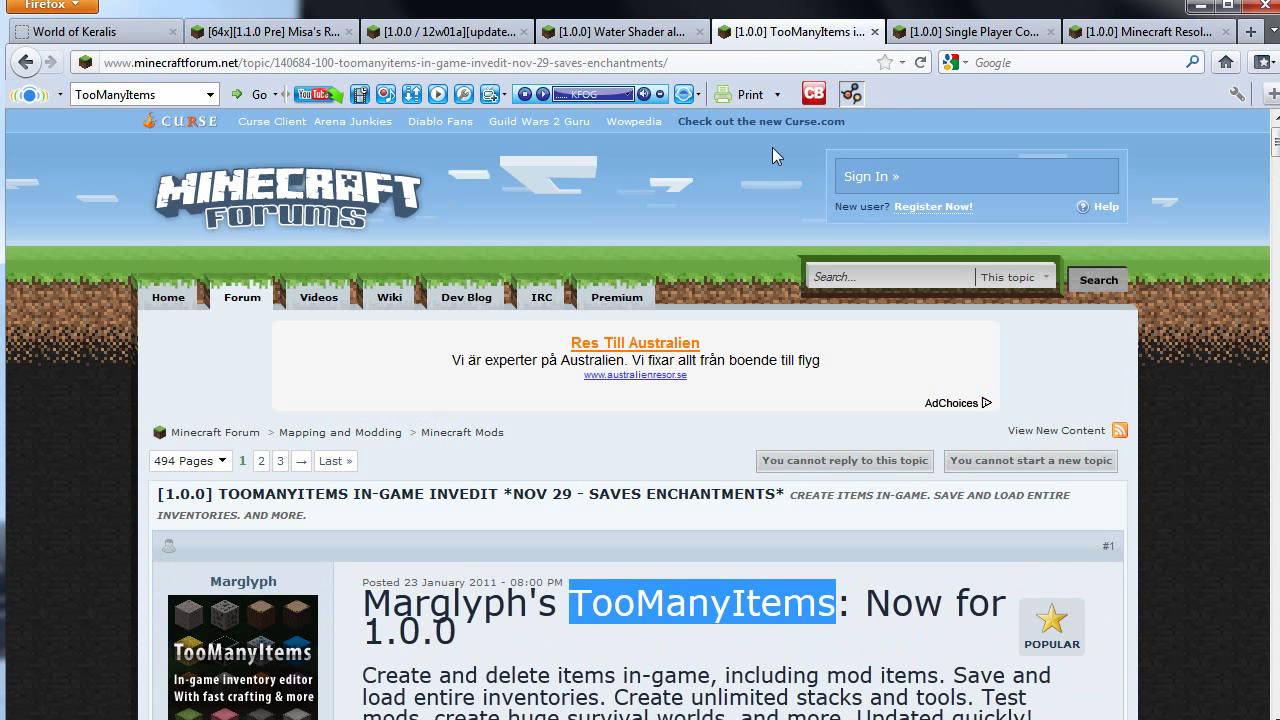
Open the Single Player Commands thread and examine its title, table of contents and preview videos
left_click(975, 38)
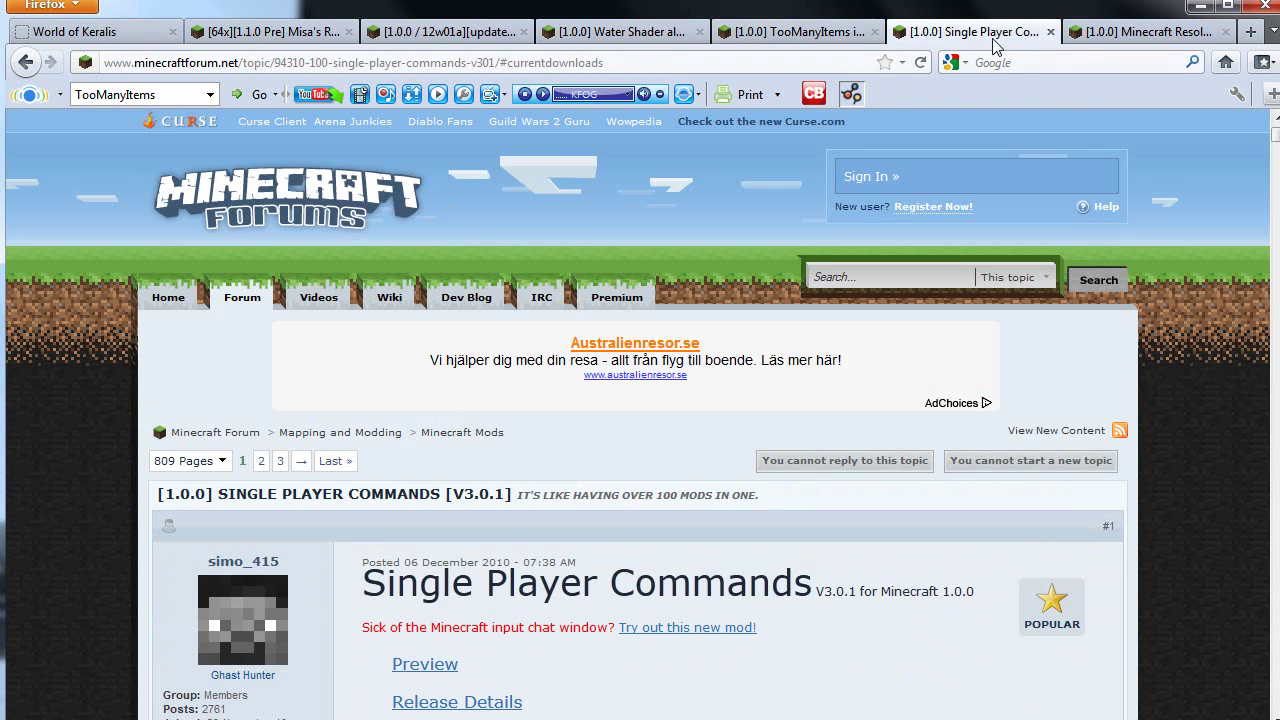
scroll(588, 515, "down", 2)
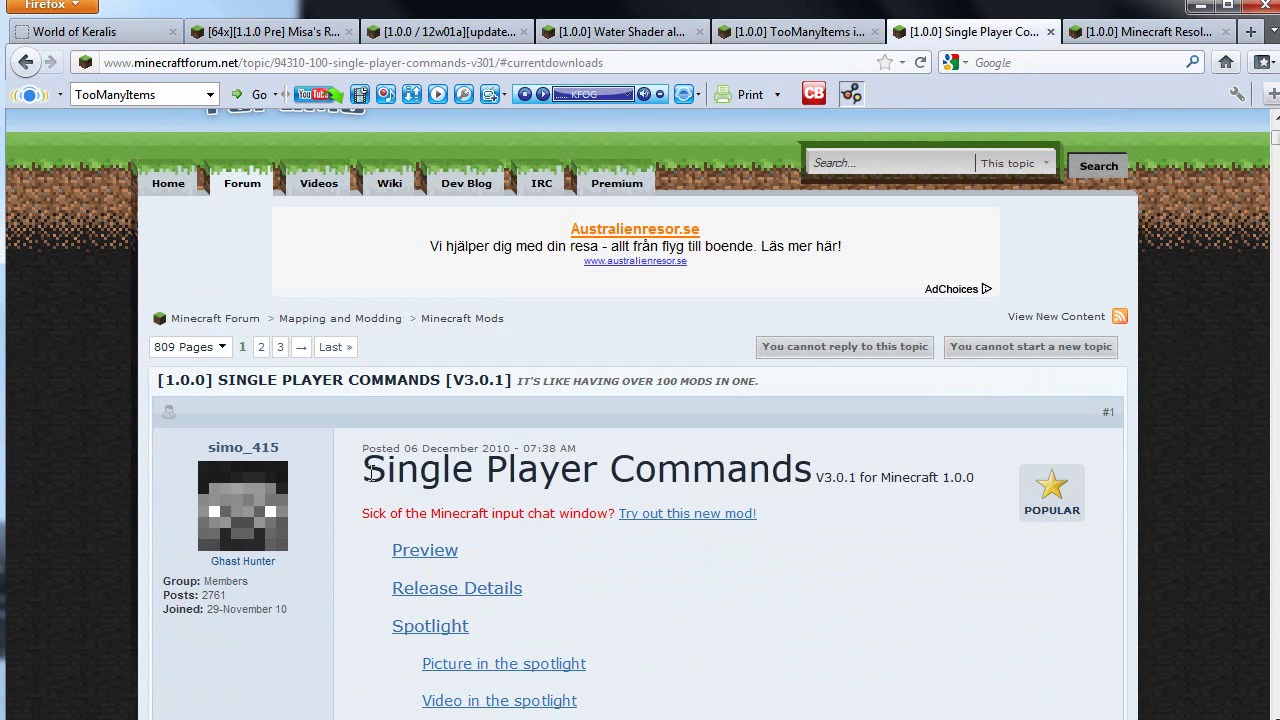
left_click_drag(371, 472, 812, 457)
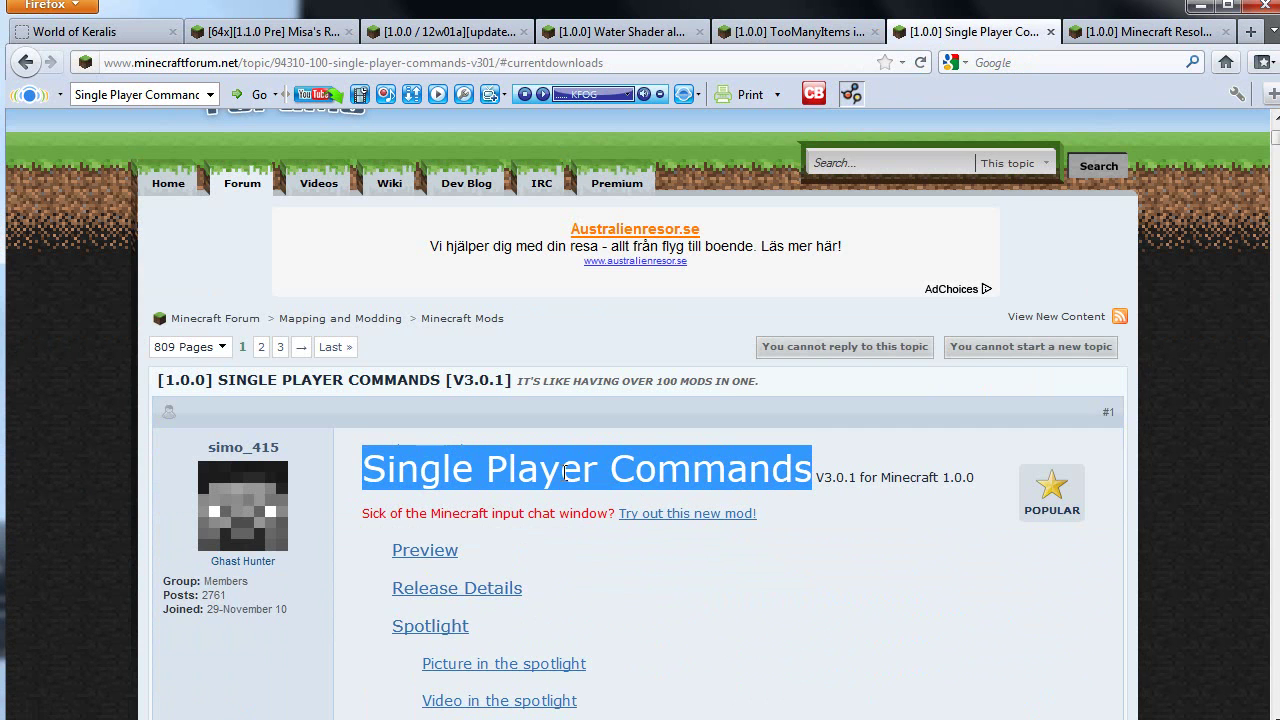
left_click(445, 470)
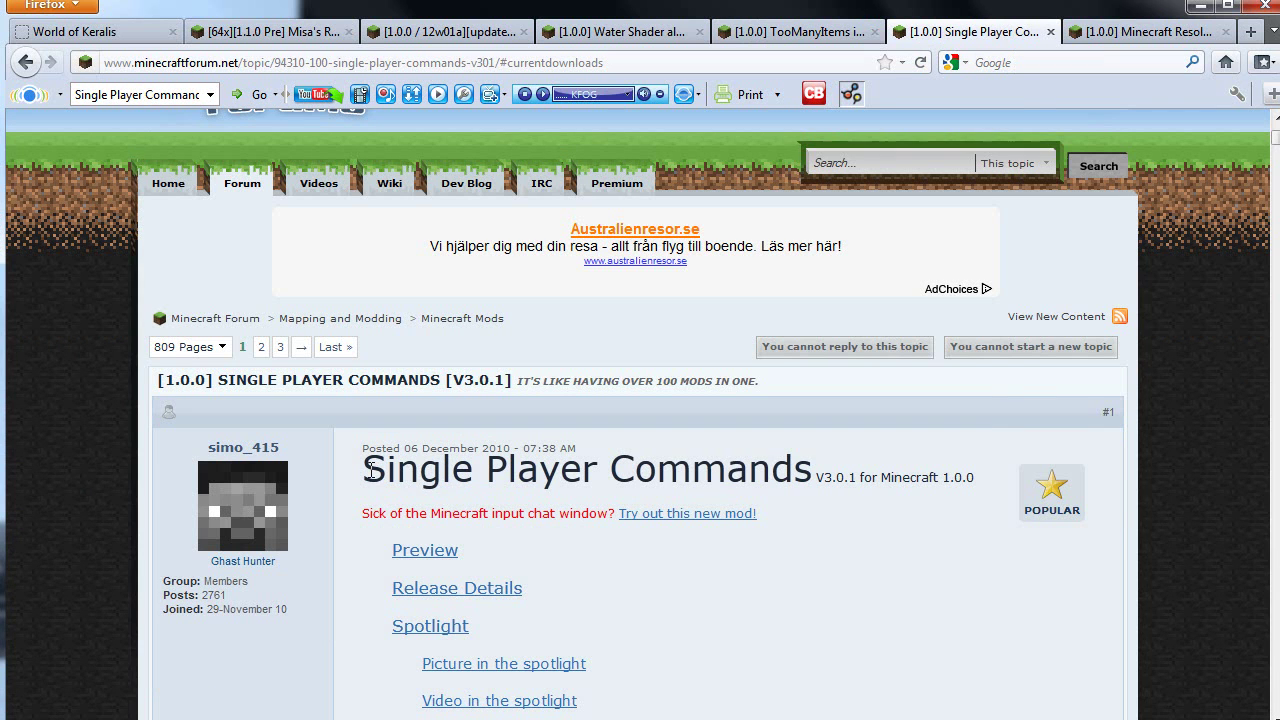
scroll(371, 470, "down", 2)
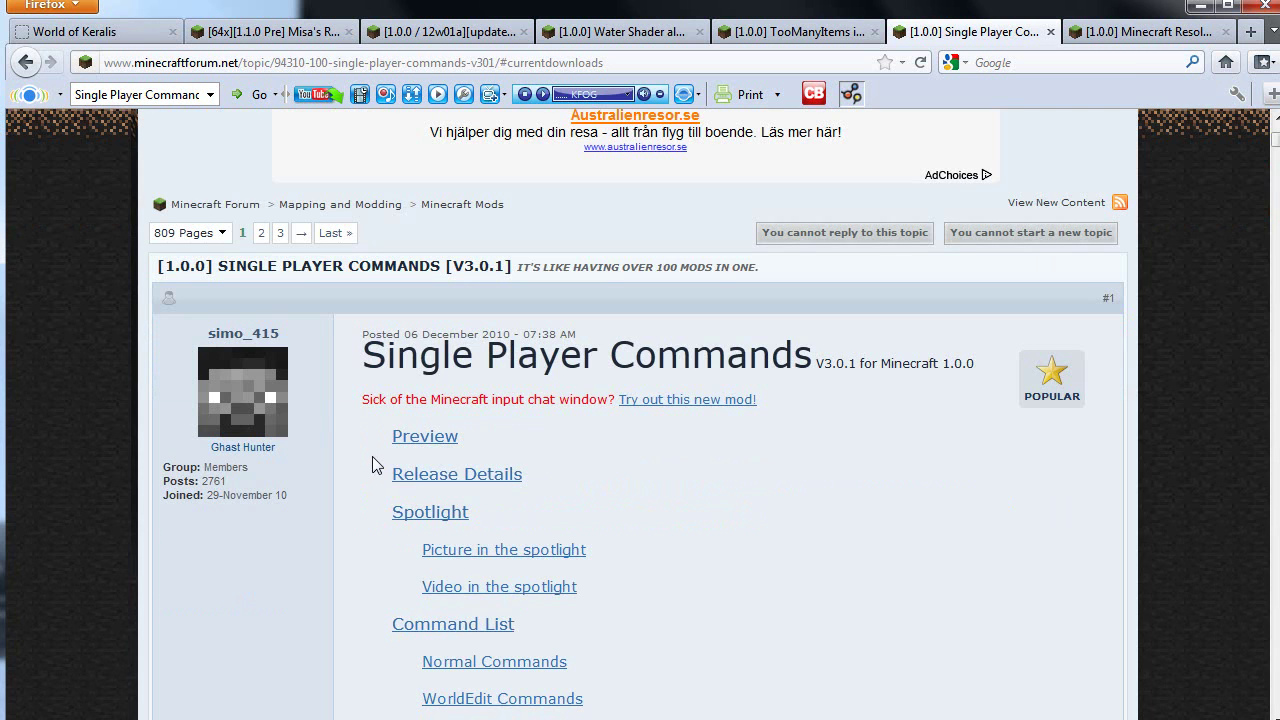
scroll(372, 465, "down", 10)
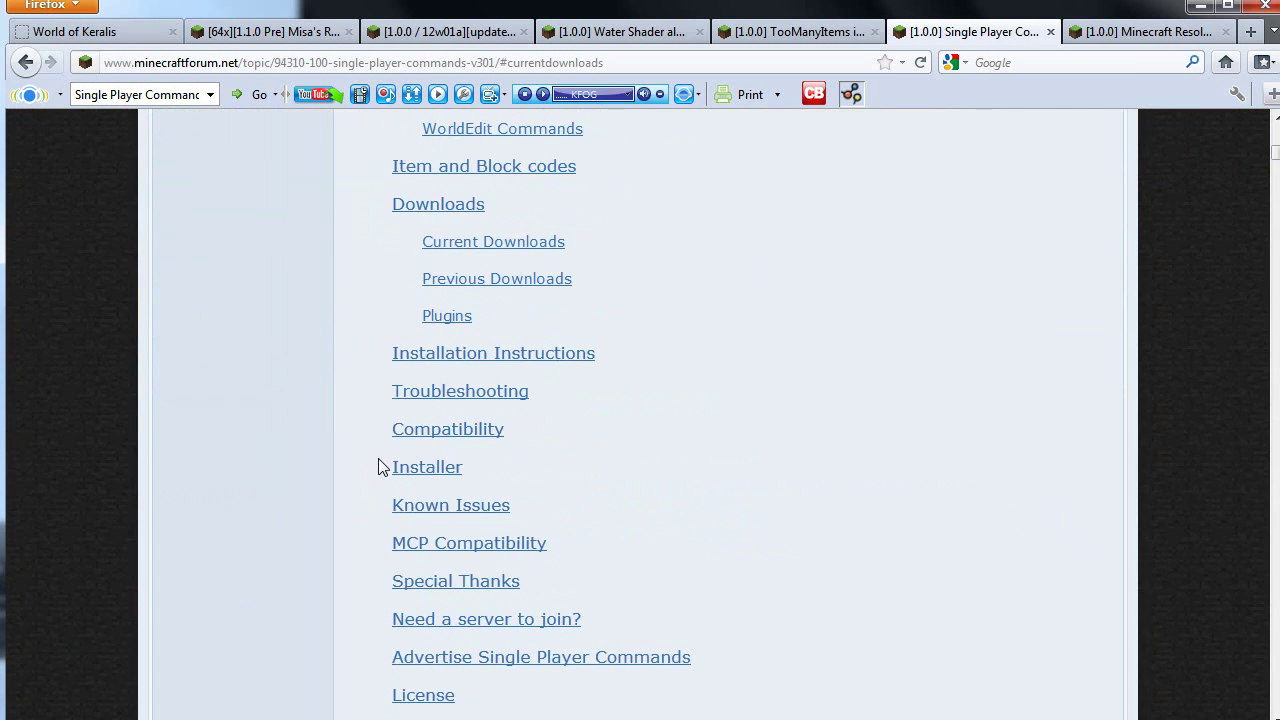
scroll(378, 467, "down", 14)
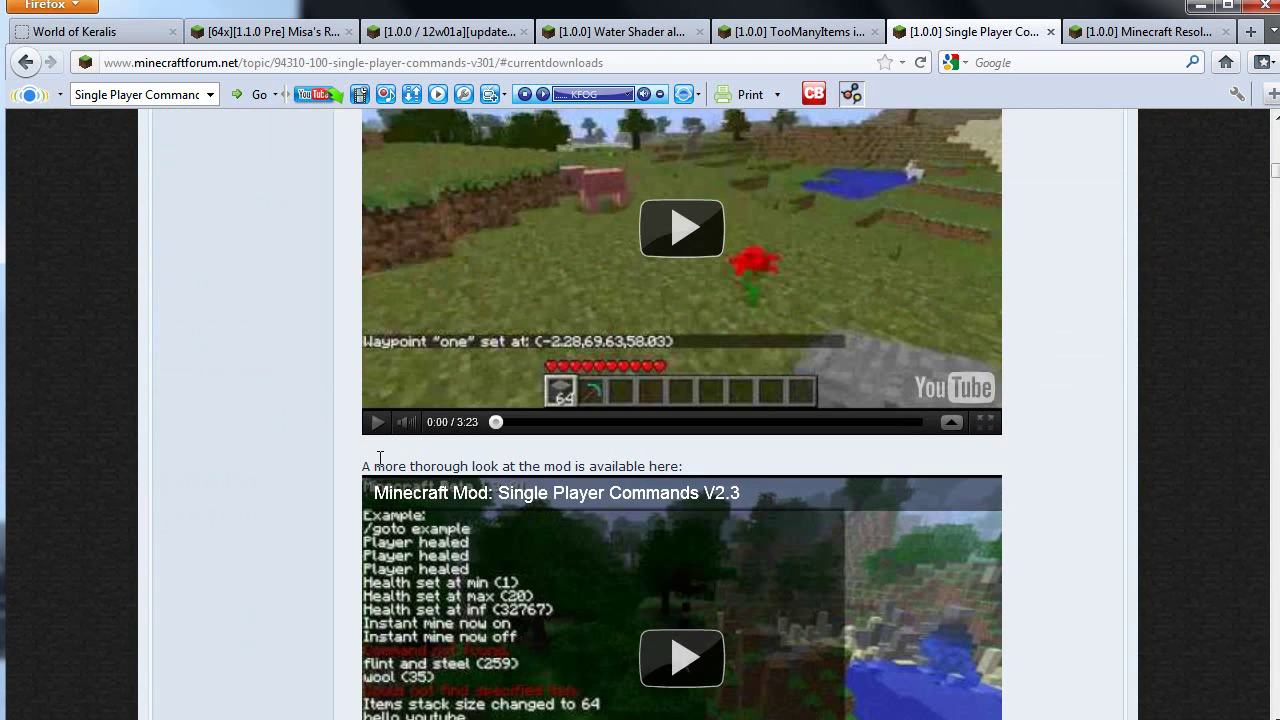
scroll(405, 274, "up", 2)
scroll(304, 428, "down", 2)
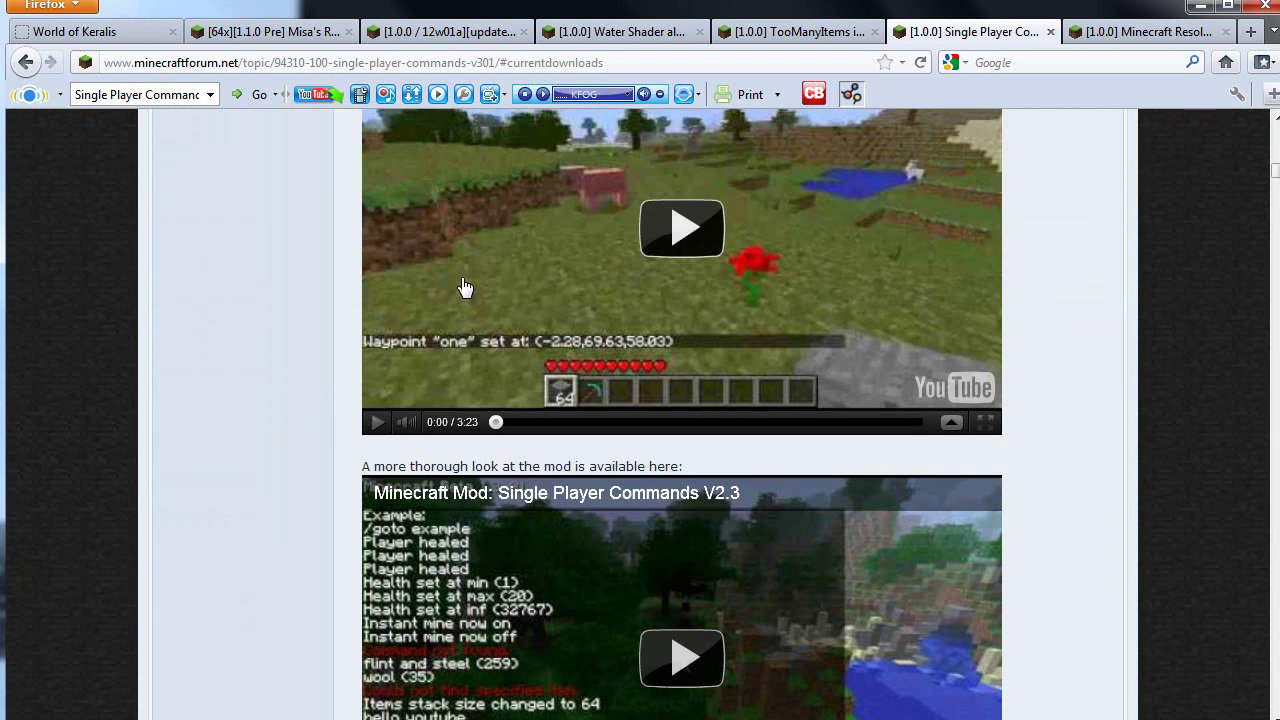
Examine the Single Player Commands release notes, the macro explanation and the full Normal Commands list
scroll(511, 447, "down", 20)
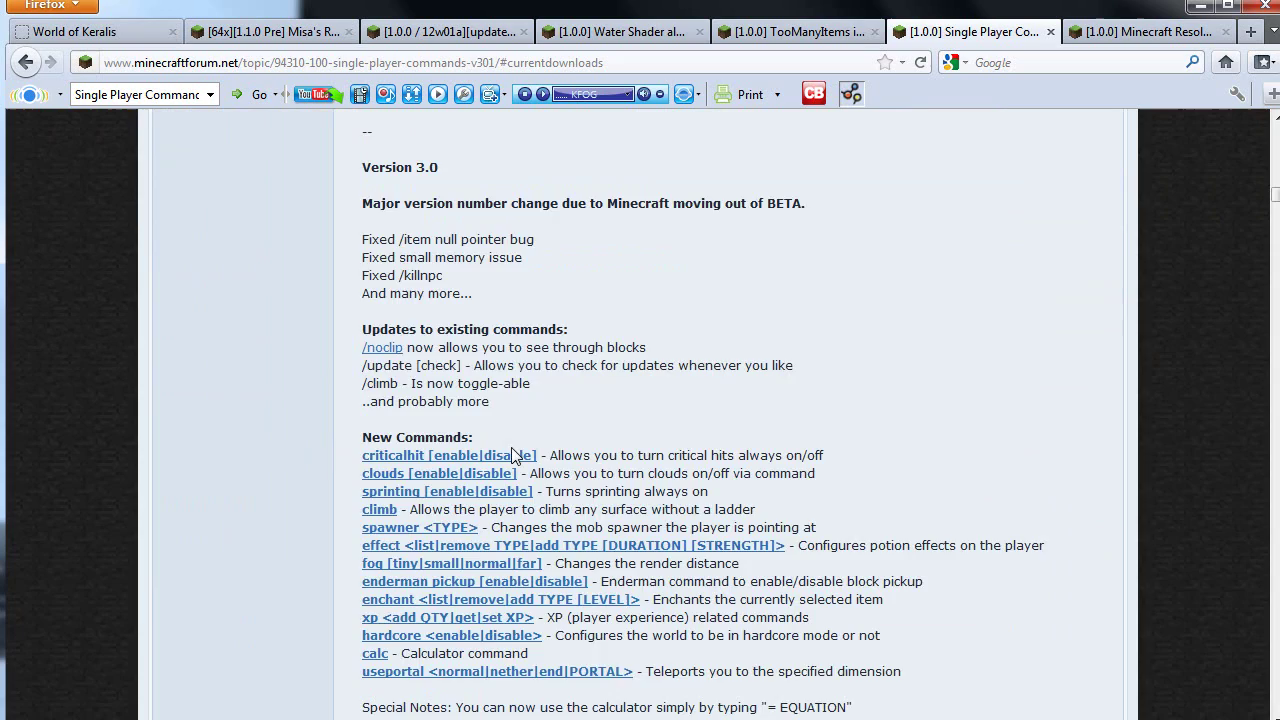
scroll(516, 456, "down", 20)
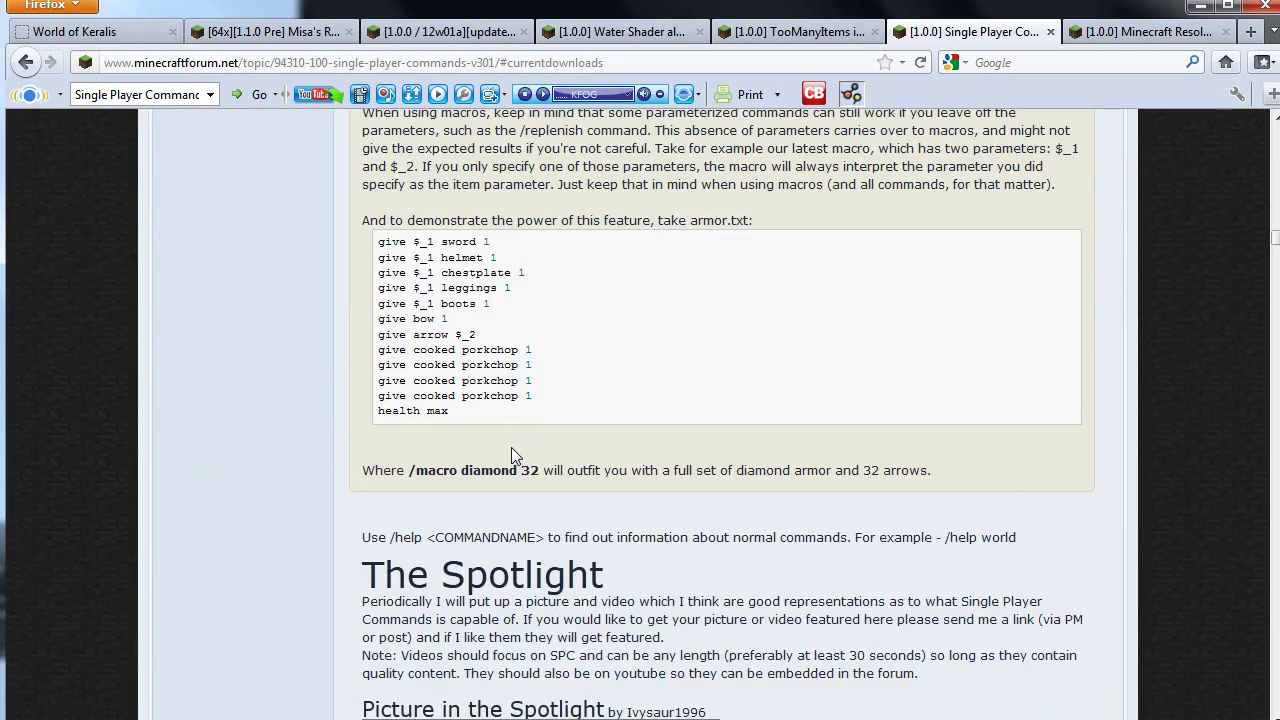
scroll(516, 463, "down", 15)
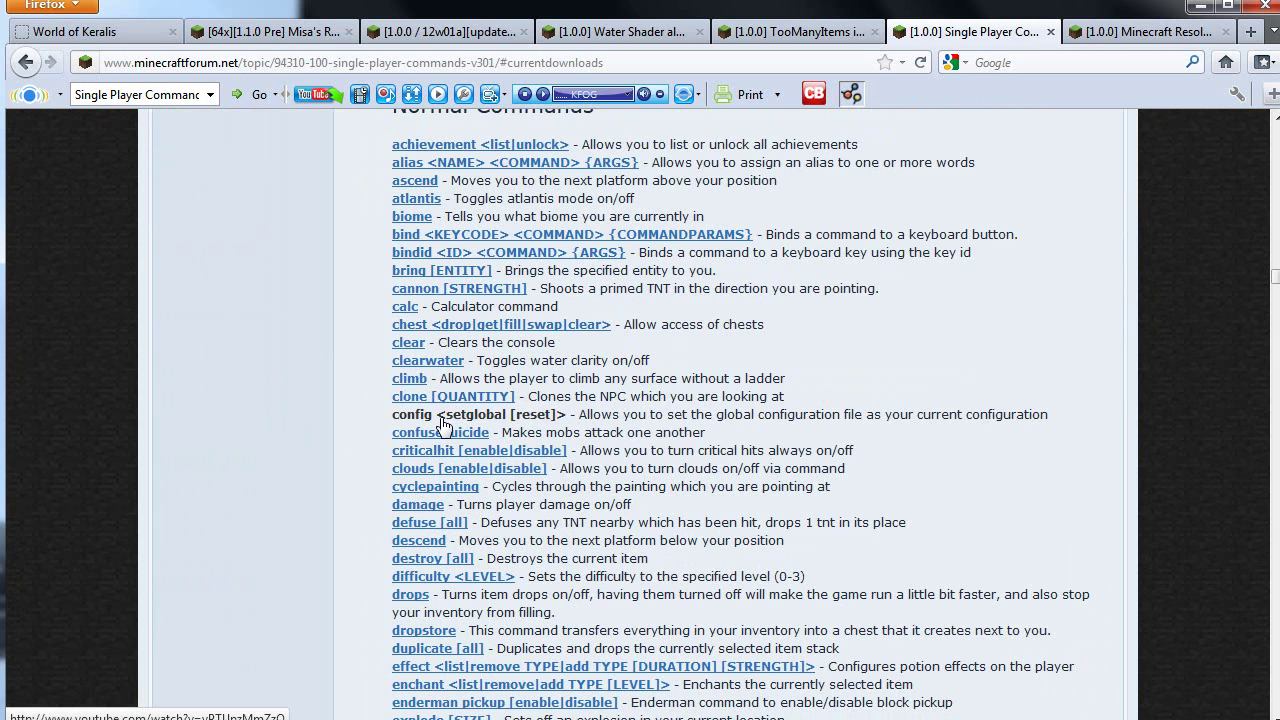
scroll(442, 422, "down", 2)
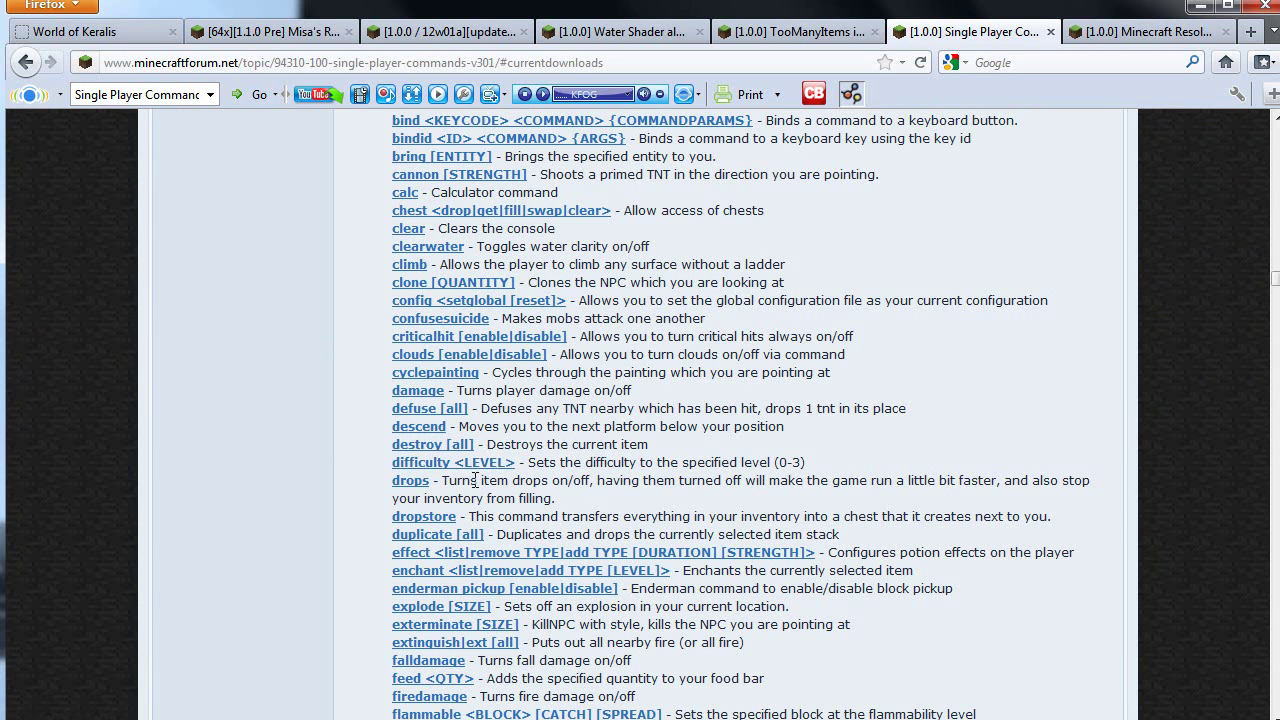
scroll(497, 480, "down", 2)
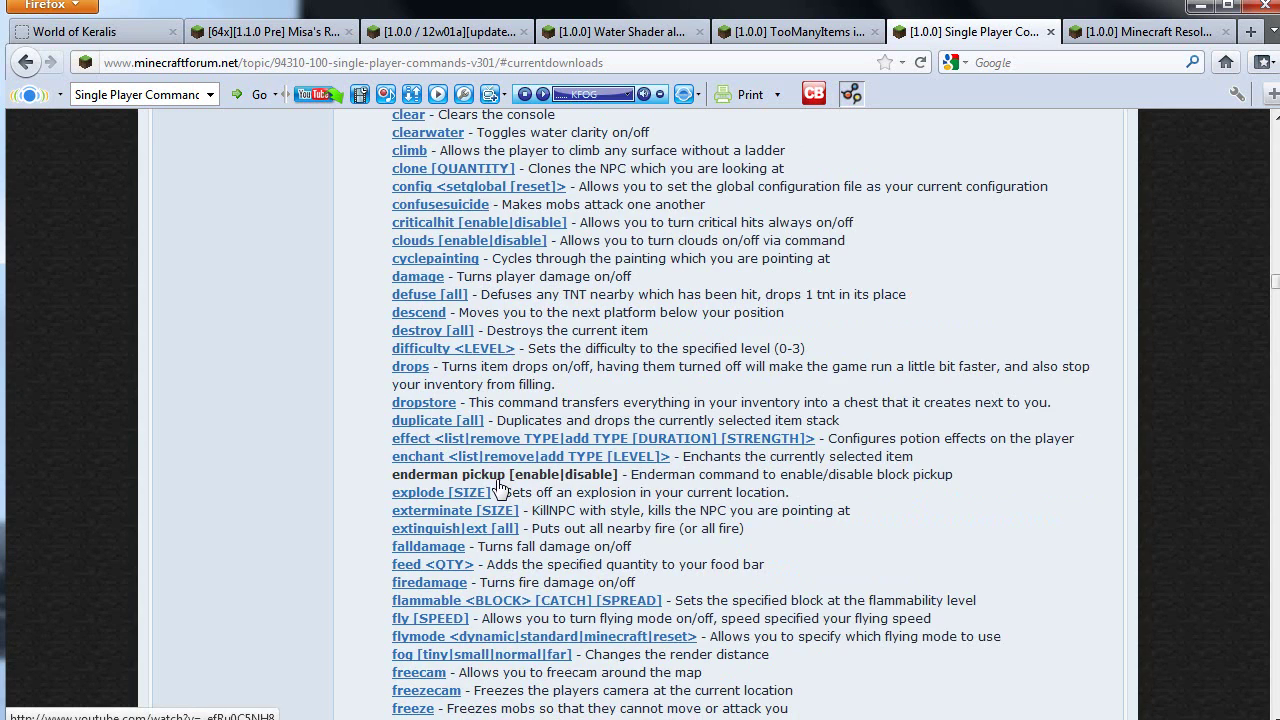
scroll(497, 484, "down", 2)
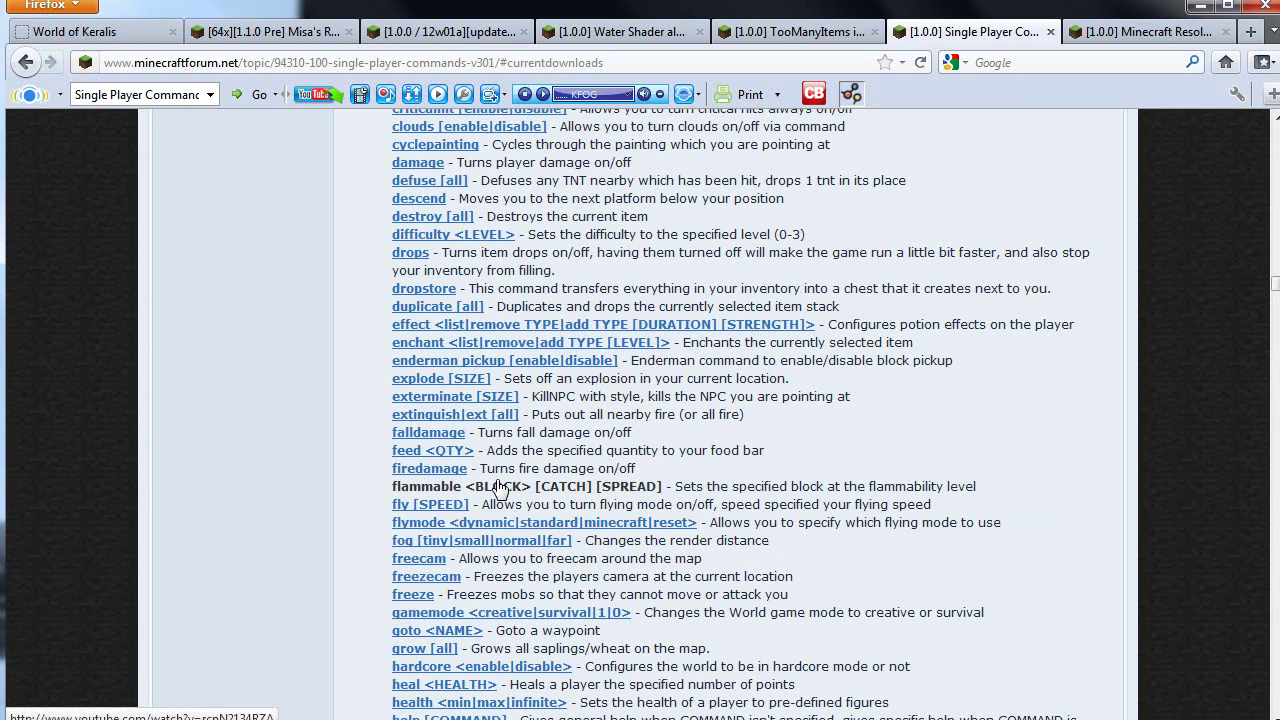
scroll(497, 485, "down", 2)
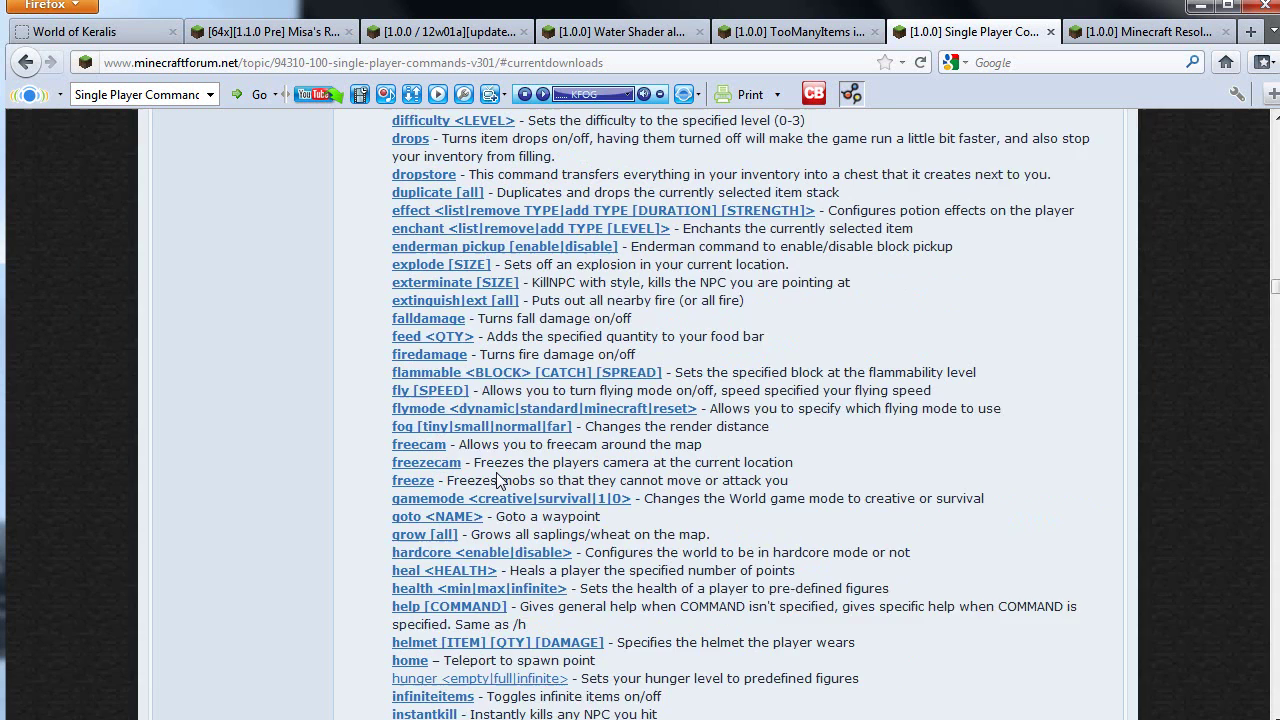
scroll(498, 480, "down", 2)
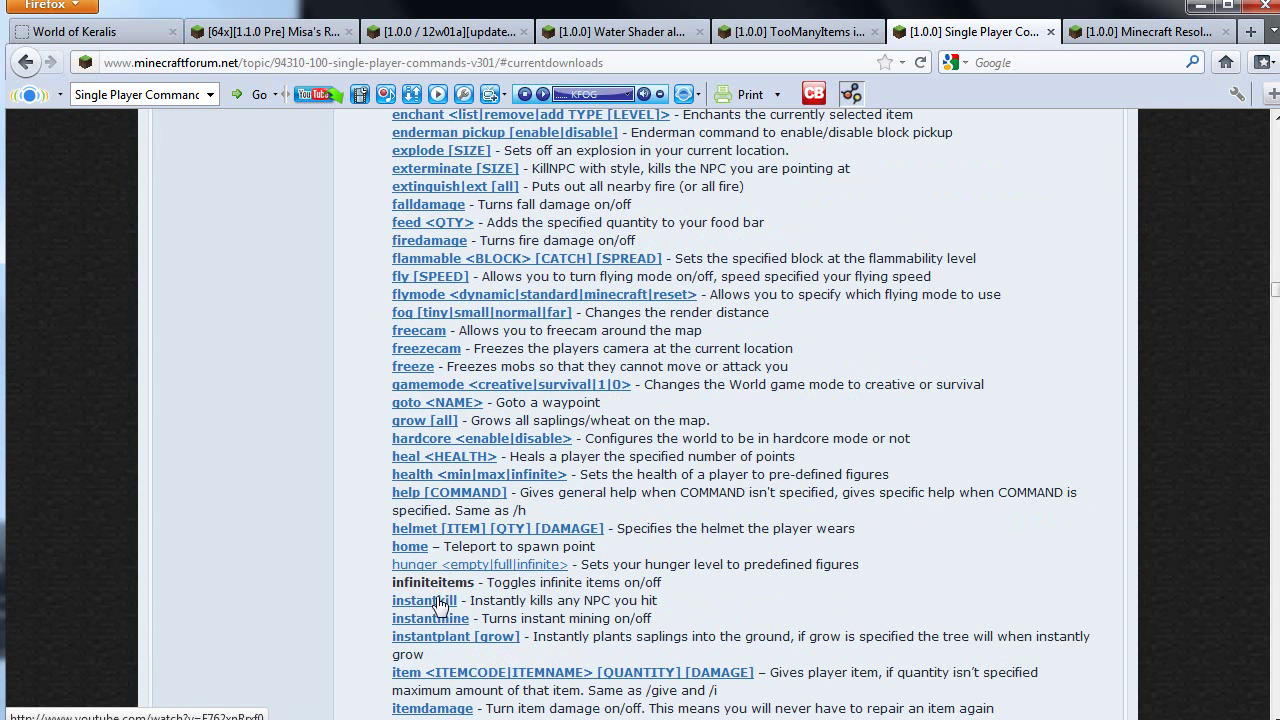
scroll(436, 605, "down", 2)
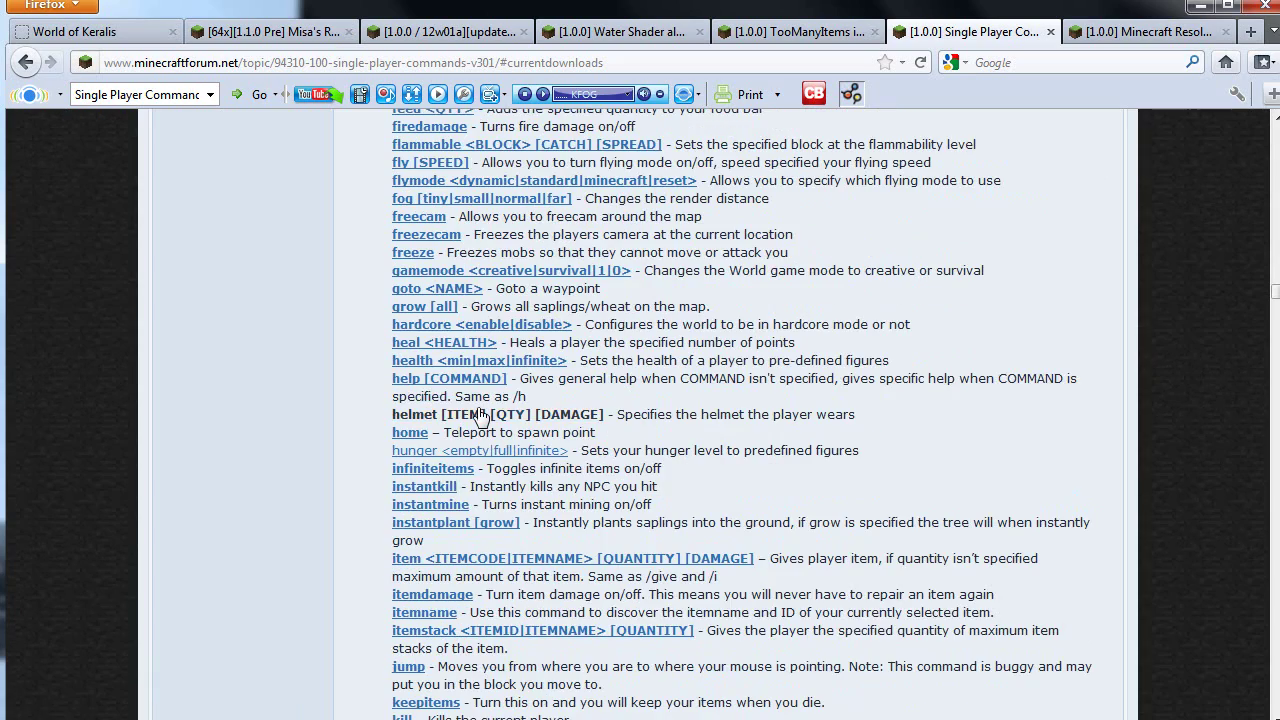
scroll(482, 415, "down", 2)
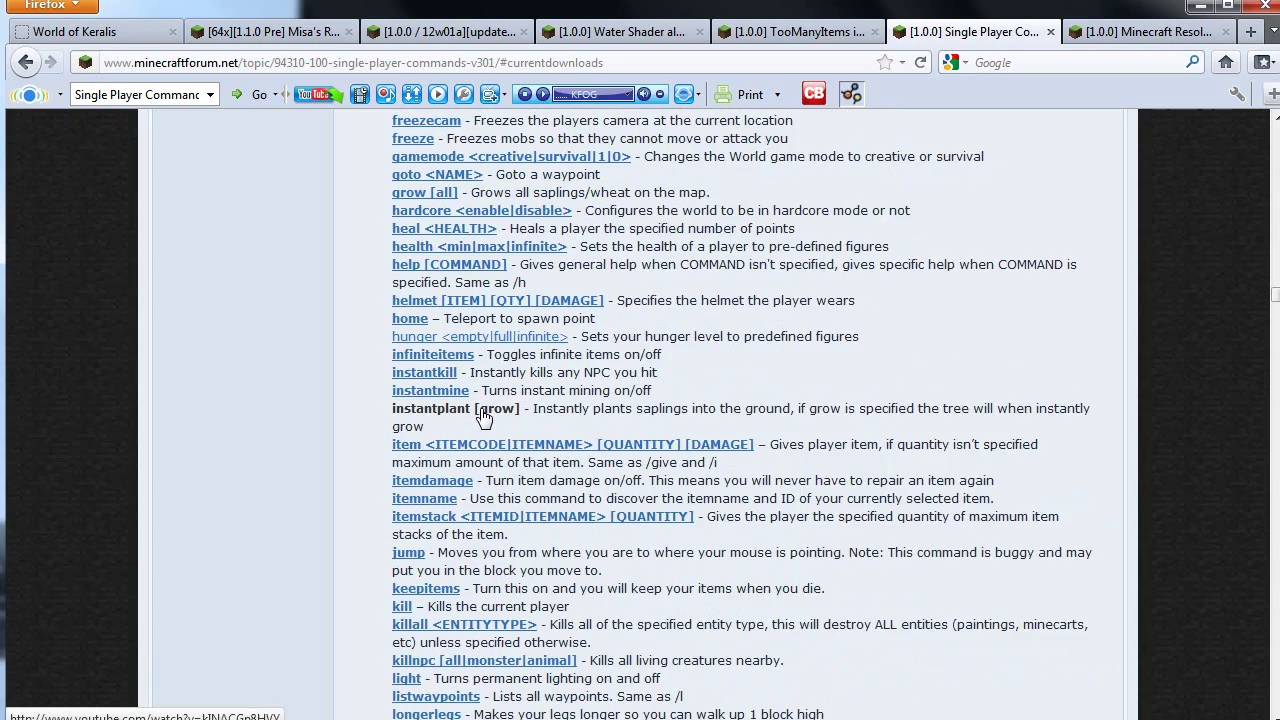
scroll(484, 415, "down", 15)
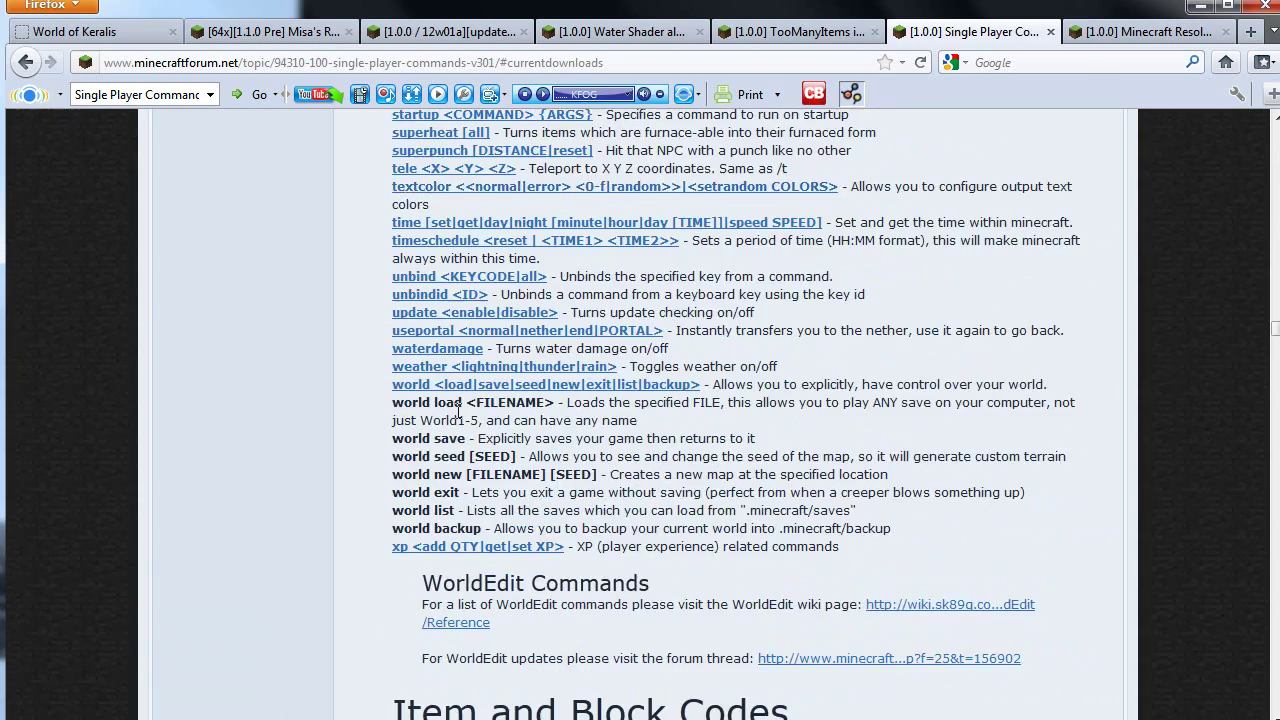
Examine the Item and Block Codes chart and the current downloads, highlighting the Automated Installer heading
scroll(460, 411, "down", 9)
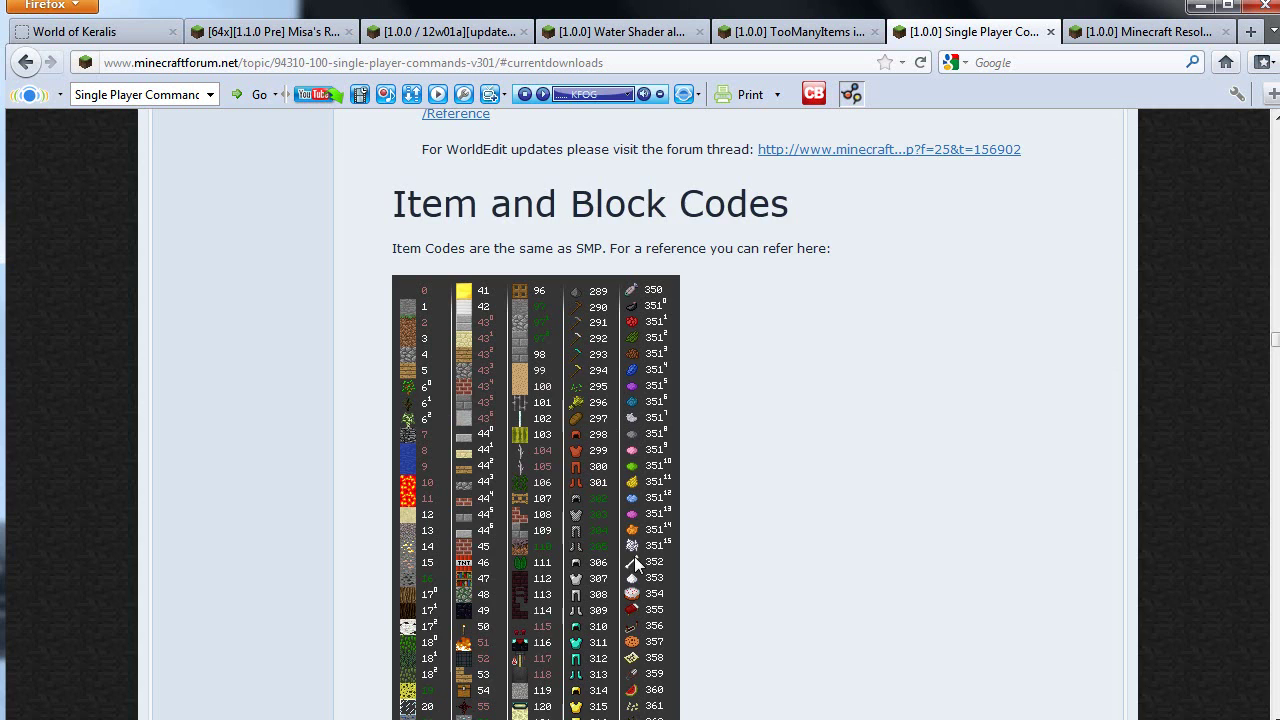
scroll(540, 438, "down", 18)
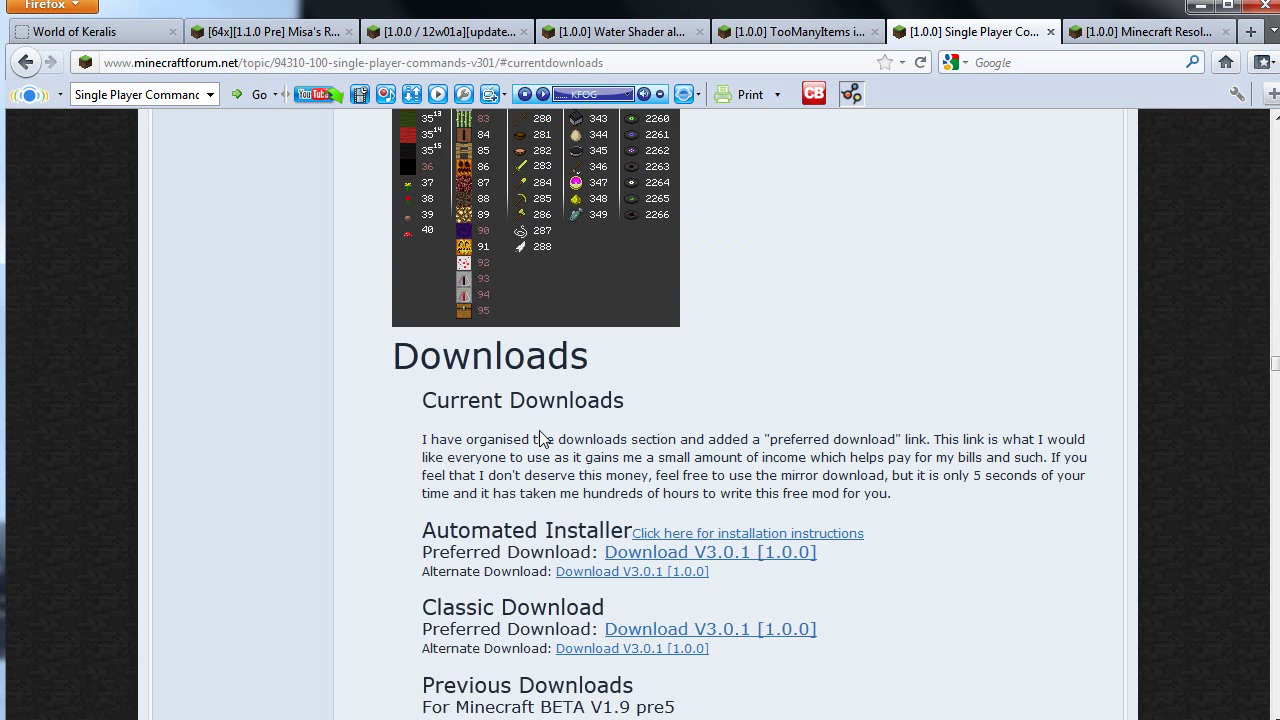
left_click_drag(428, 530, 633, 526)
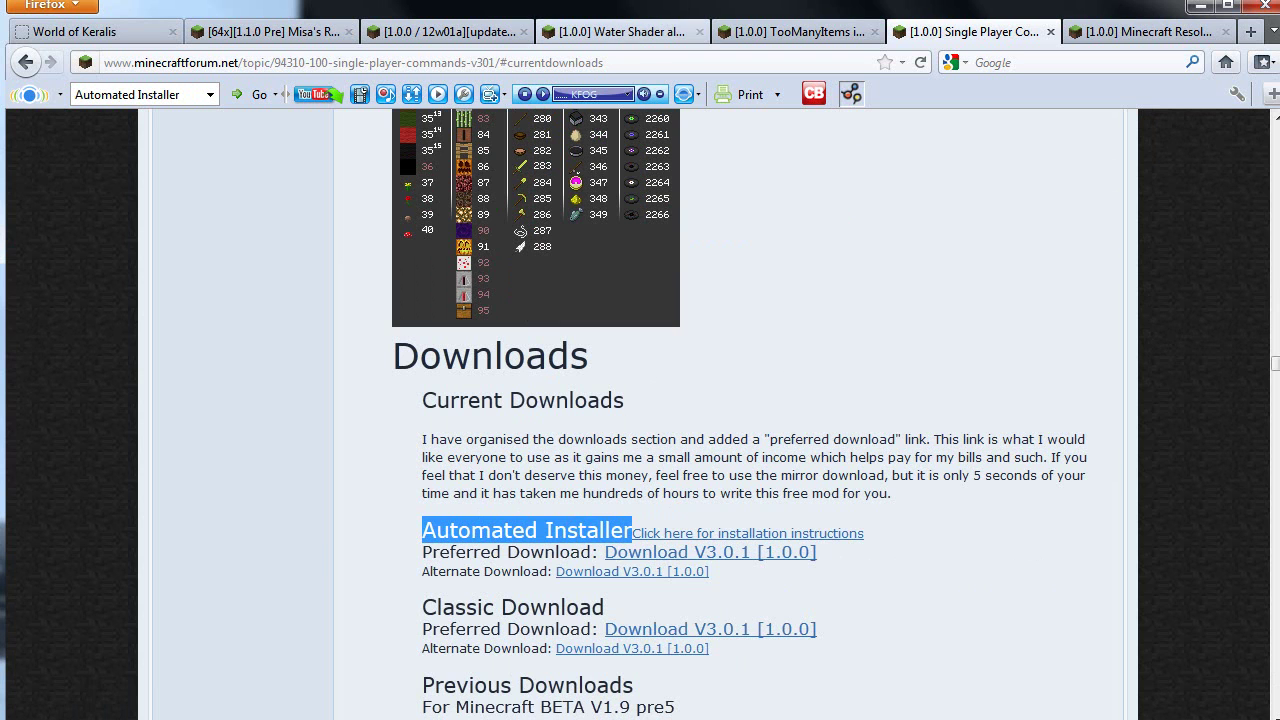
Open the Minecraft Resolutions thread and examine its introduction, highlighting the mod's name and the 720p and 1080p video resolutions
left_click(1145, 32)
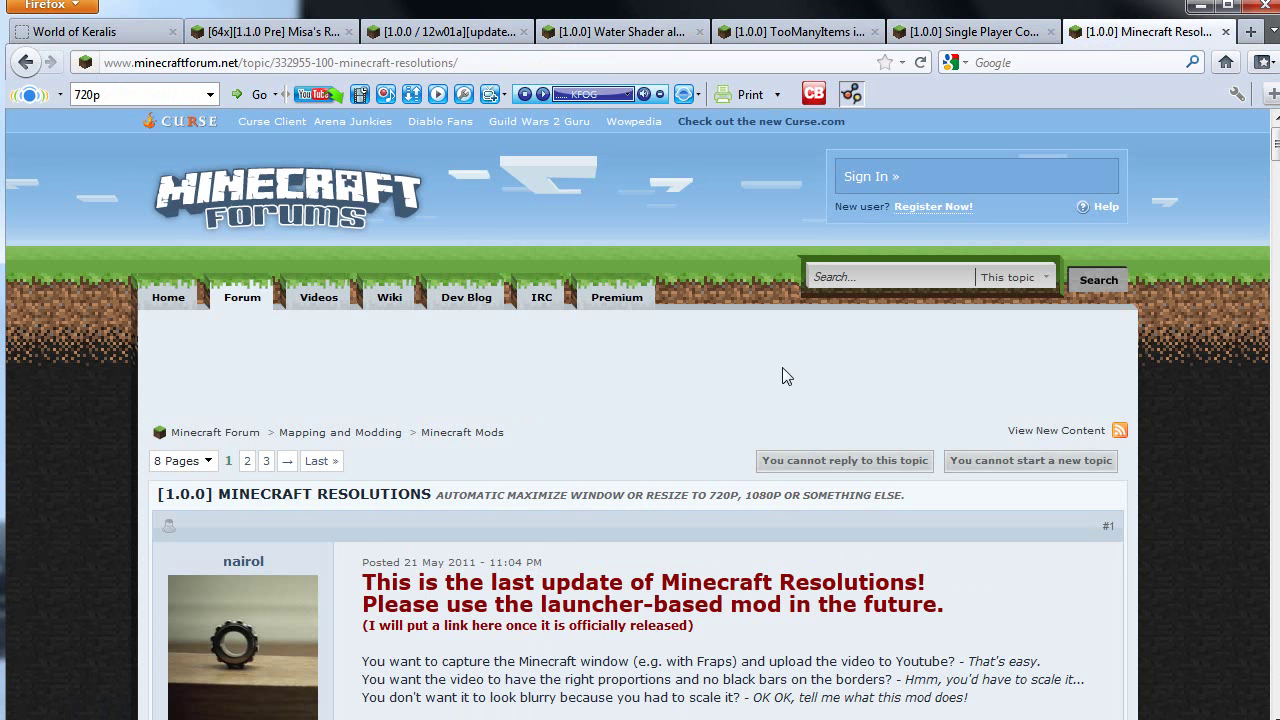
scroll(687, 370, "down", 2)
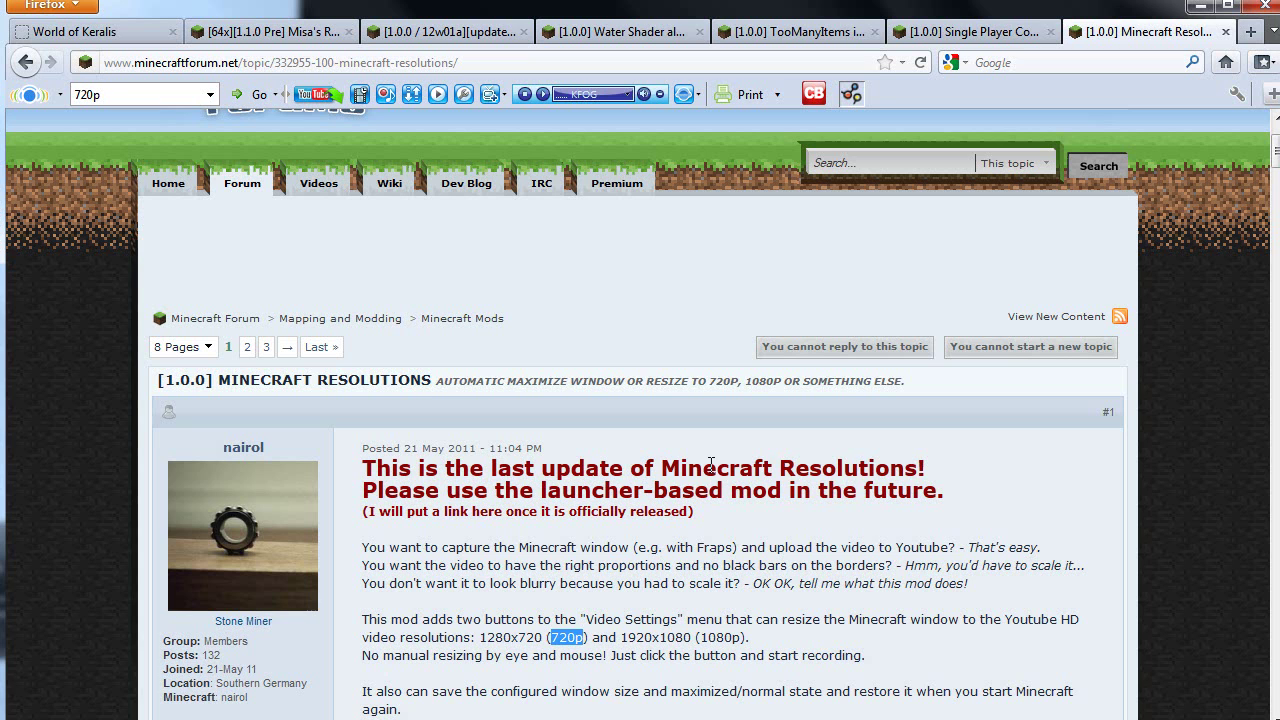
left_click_drag(662, 471, 927, 466)
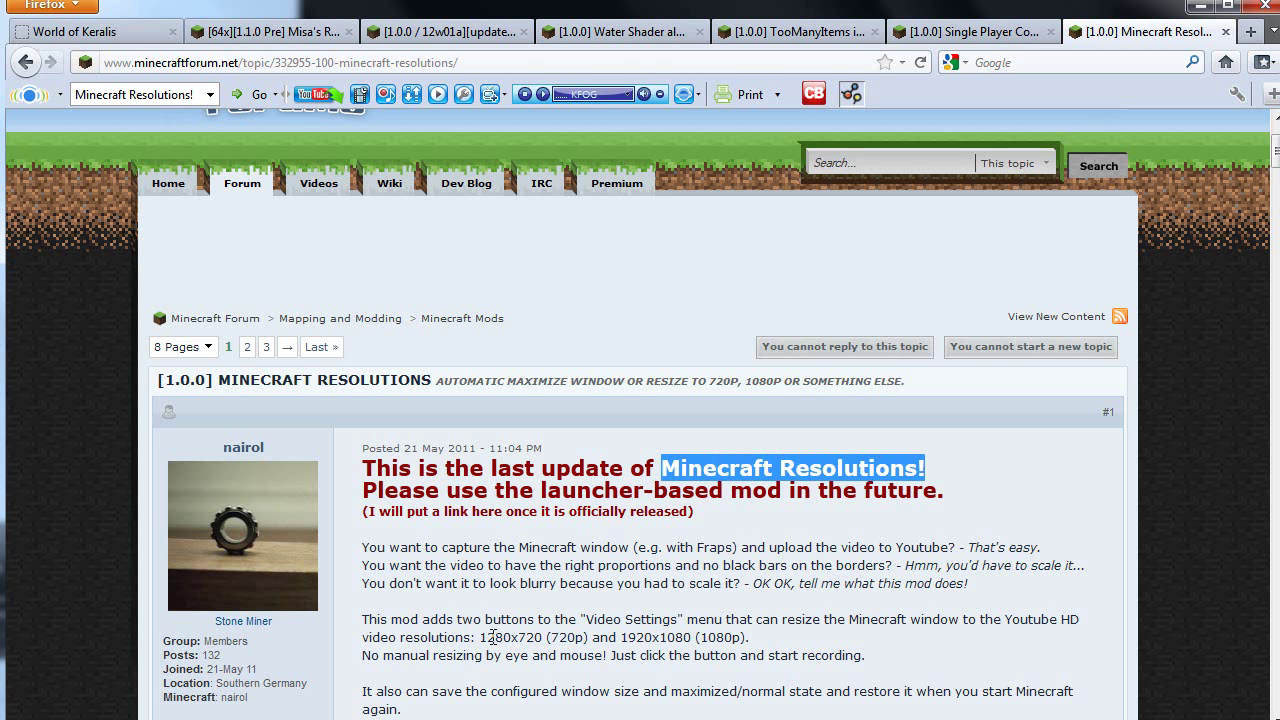
left_click_drag(502, 637, 584, 640)
left_click_drag(667, 637, 724, 641)
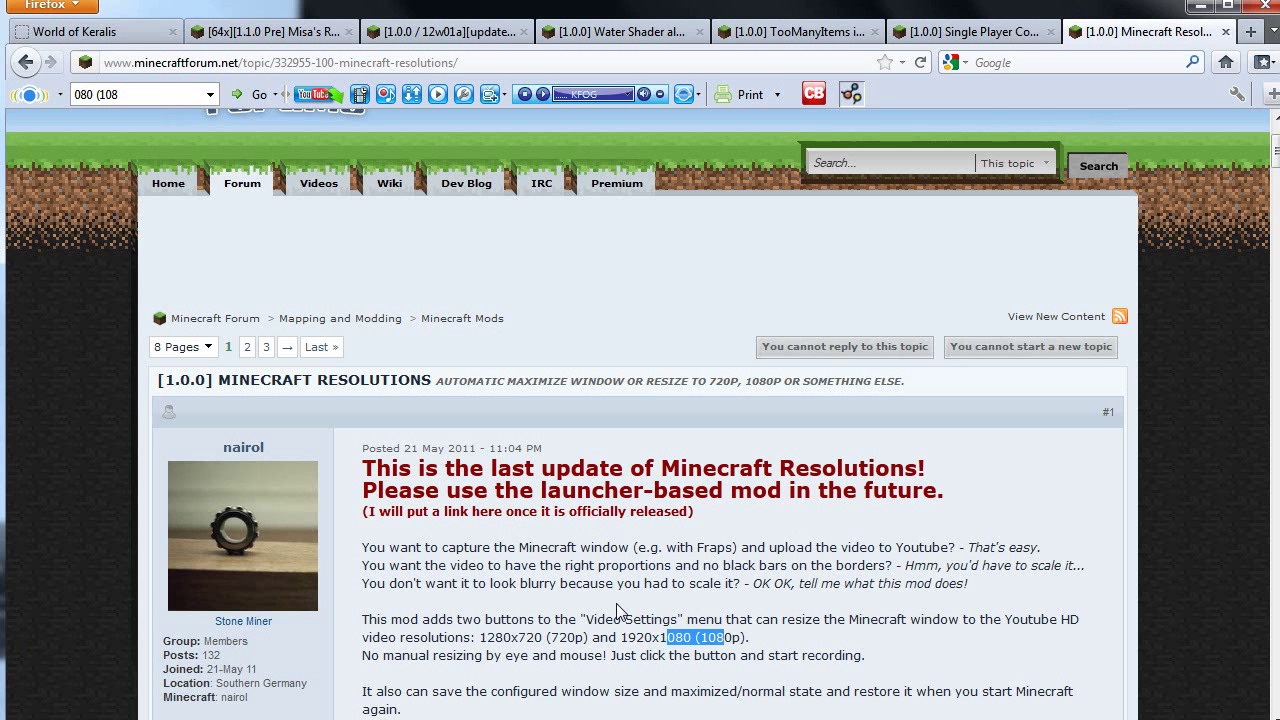
left_click(618, 610)
left_click_drag(519, 641, 543, 641)
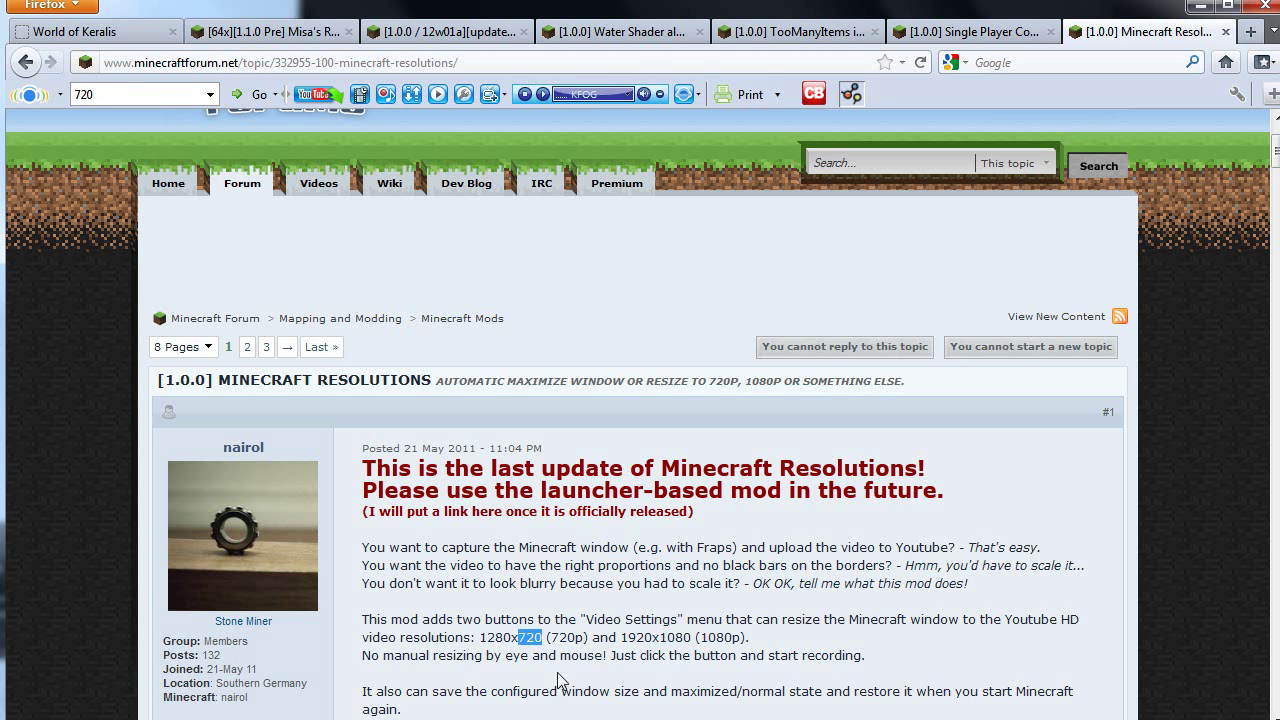
Examine the Minecraft Resolutions window-size notes, the Minecraft 1.0.0 download links and the stand-alone installation instructions
scroll(569, 714, "down", 2)
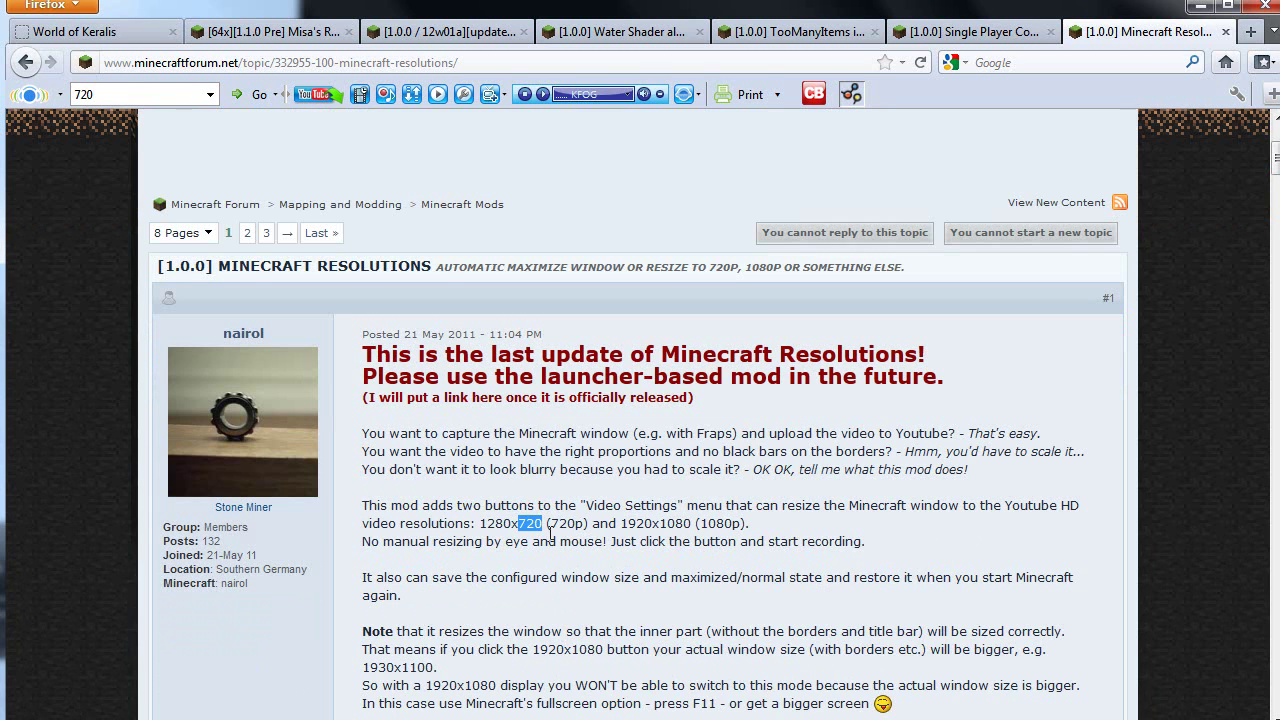
scroll(553, 527, "down", 4)
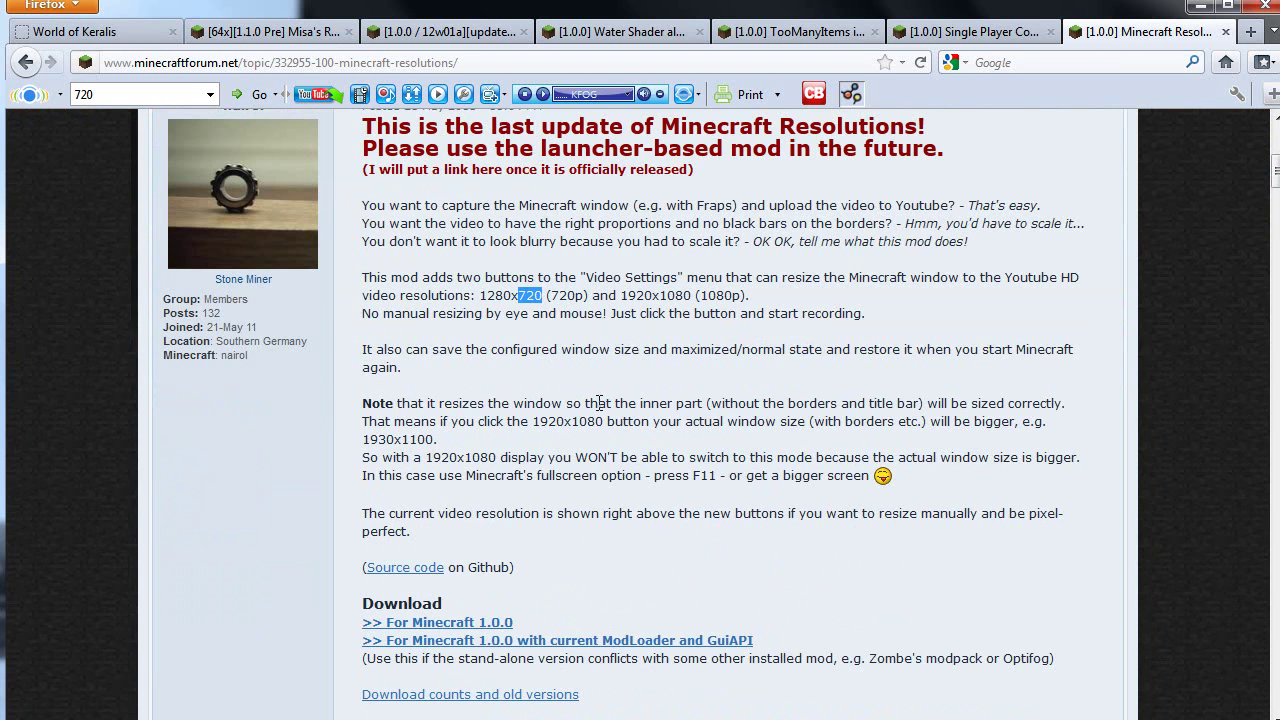
scroll(600, 402, "down", 2)
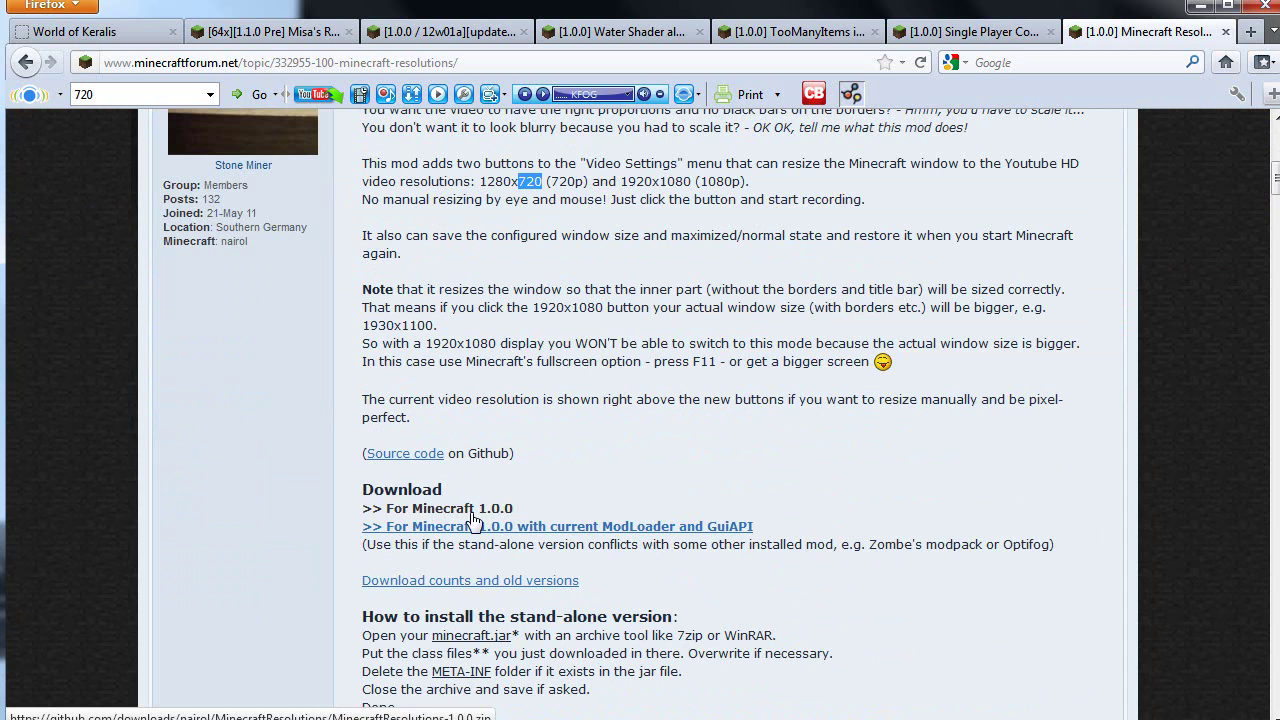
Switch to the Minecraft window, resume the paused game and walk along the city street to view the surroundings
key("alt+Tab")
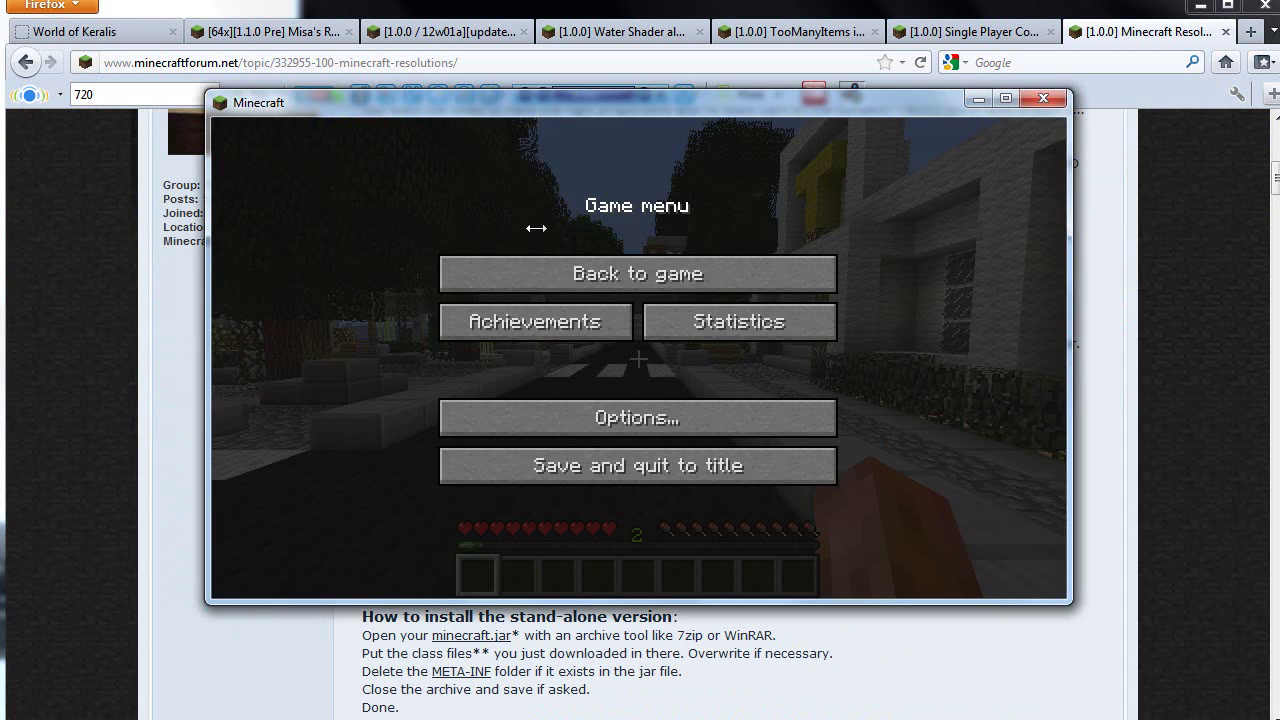
left_click(638, 273)
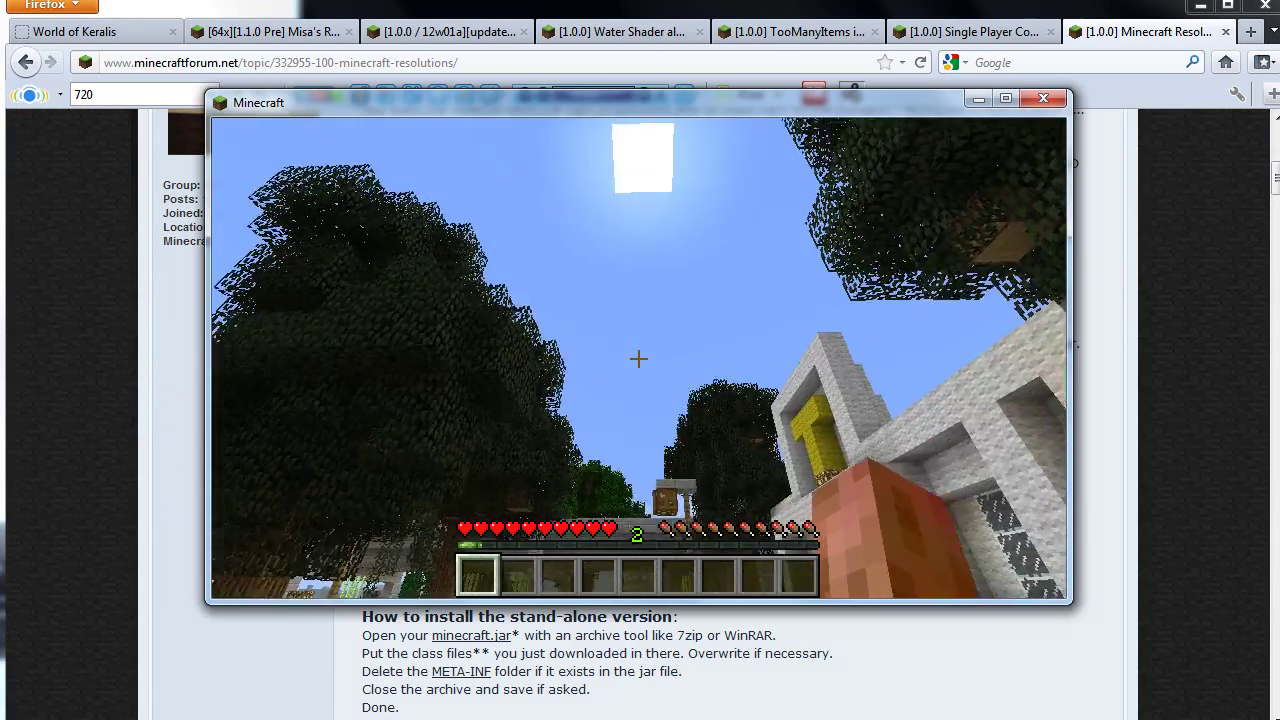
key("w")
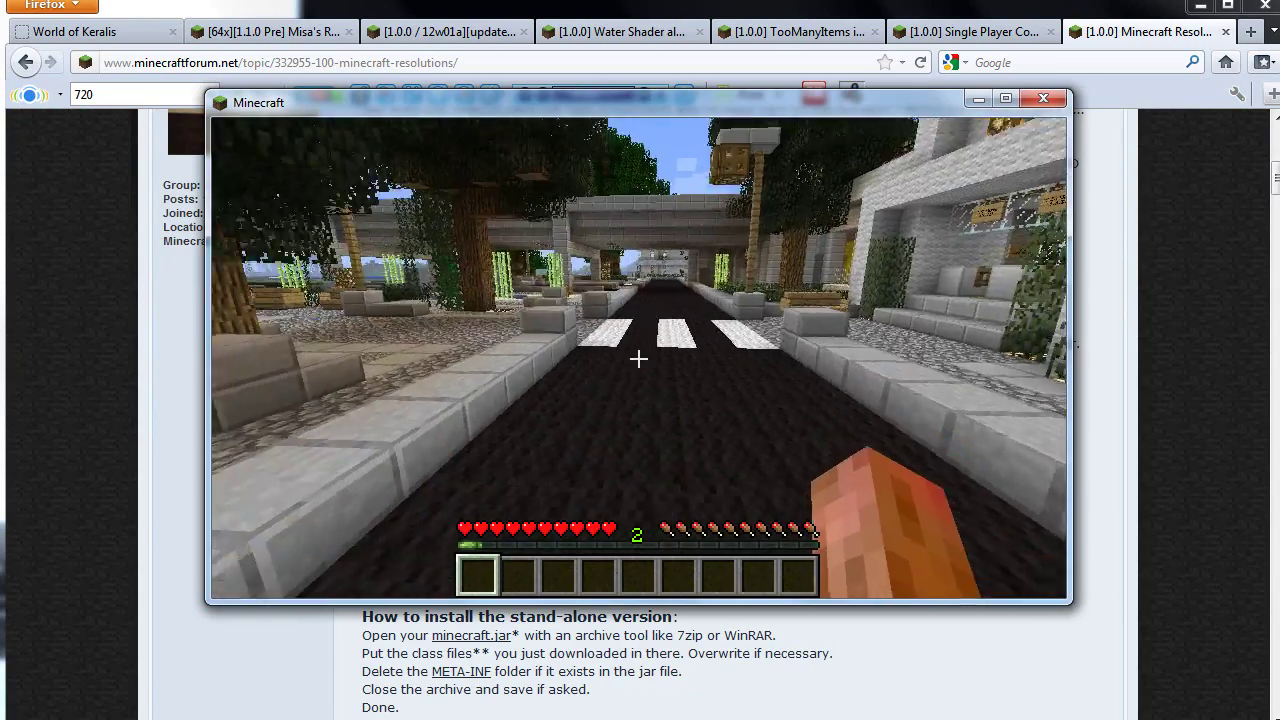
key("w")
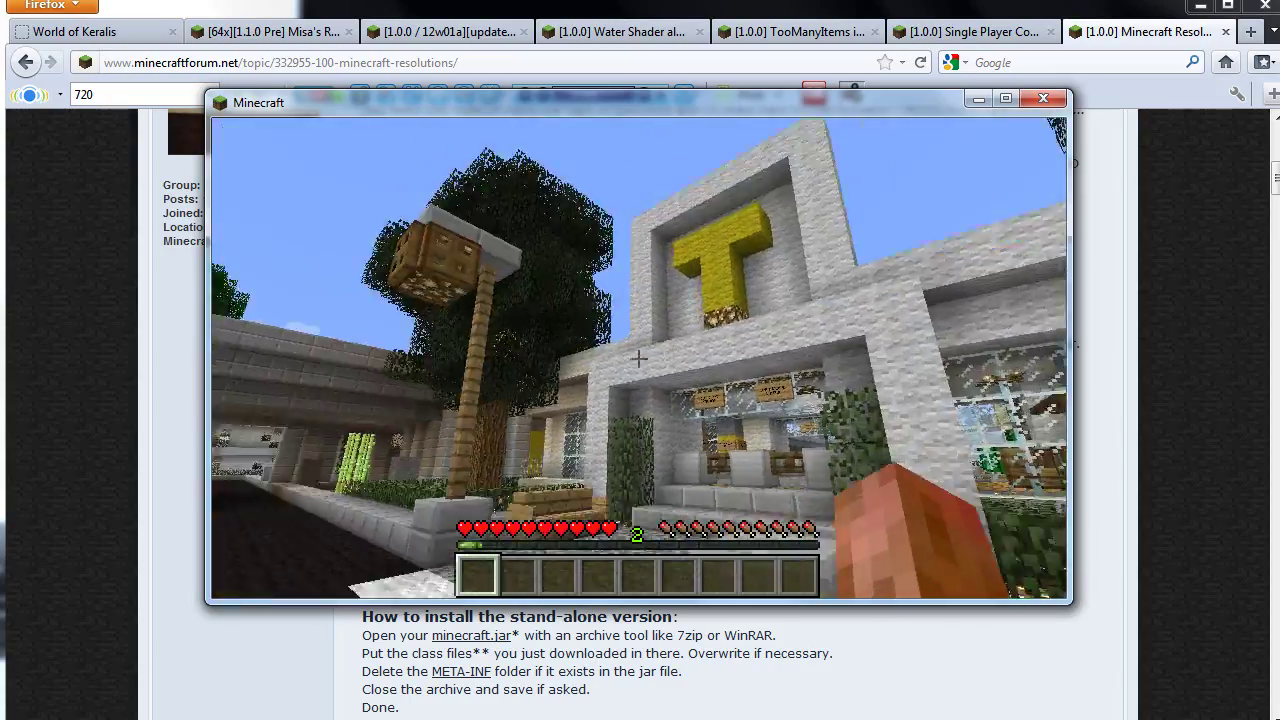
key("w")
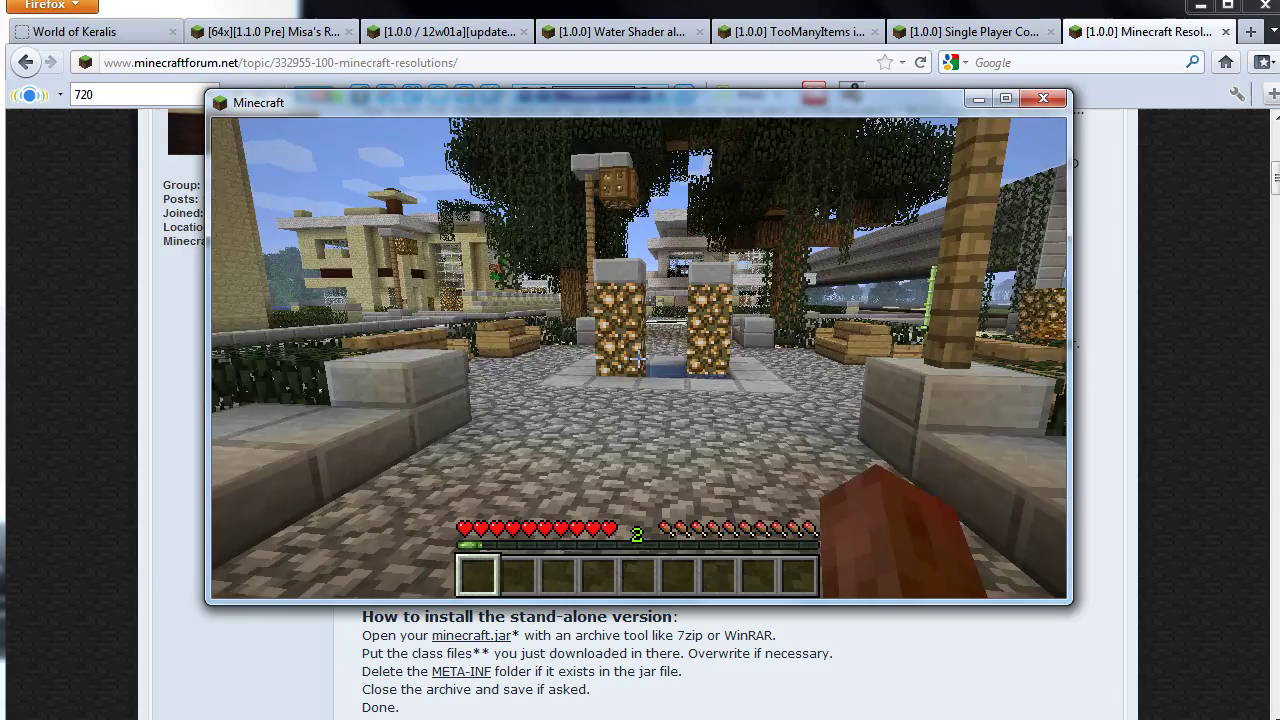
Walk through the tree-lined plaza with the glowstone pillars and down the street to view the surrounding buildings
key("w")
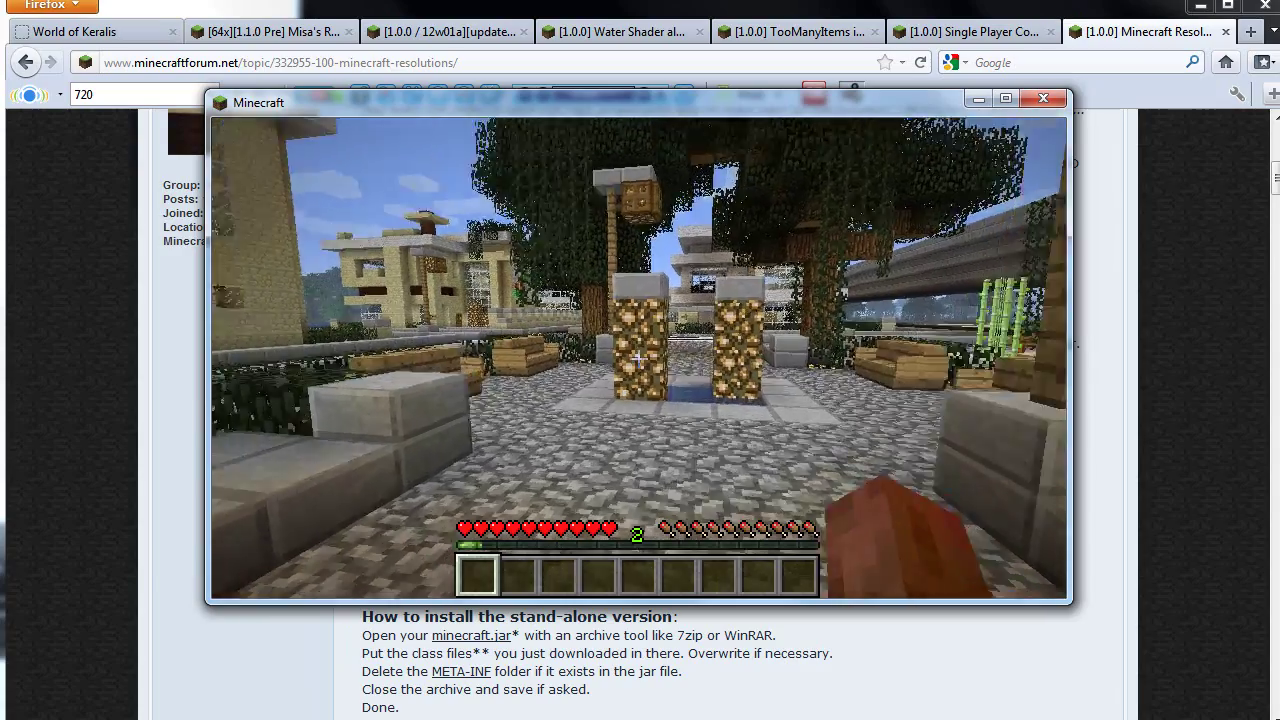
key("w")
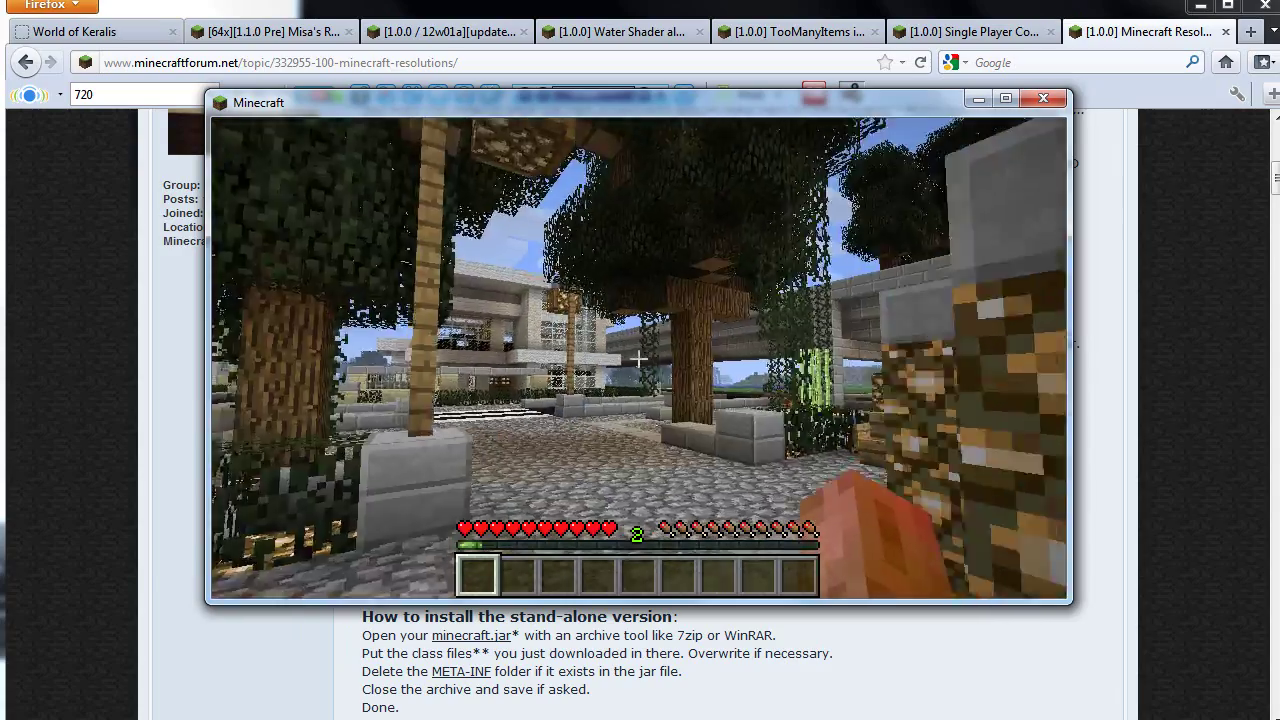
key("w")
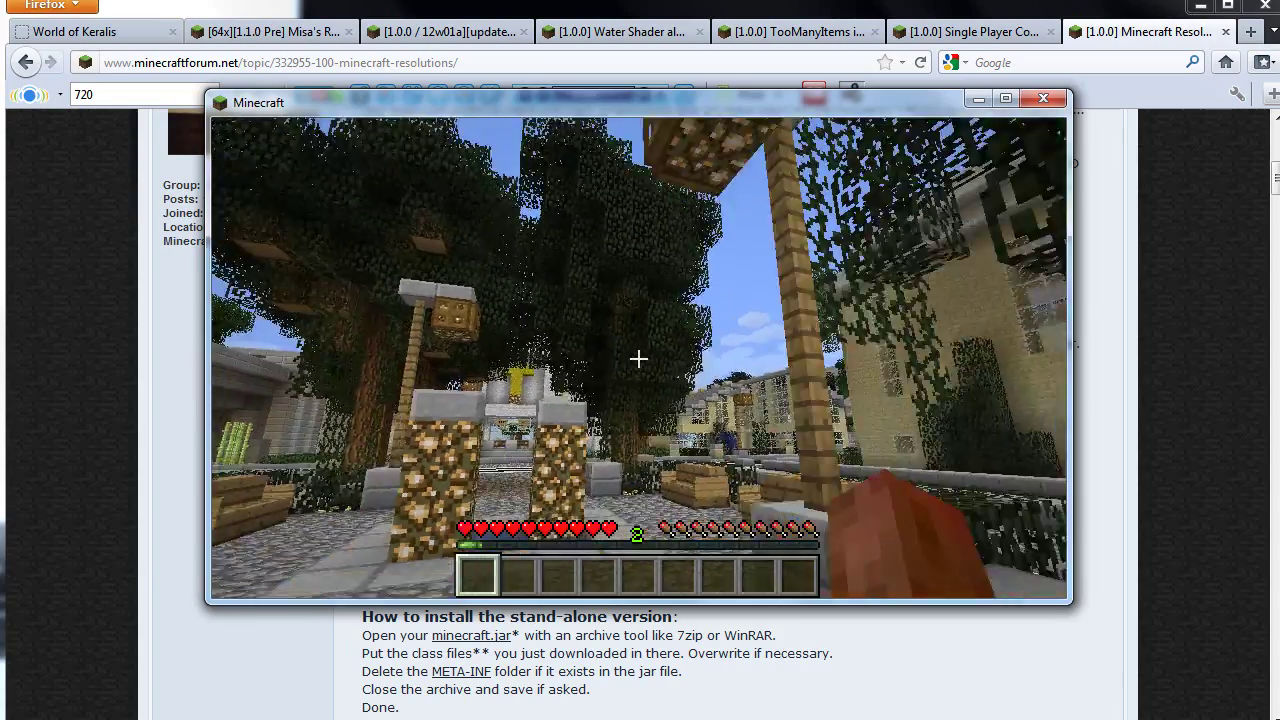
key("w")
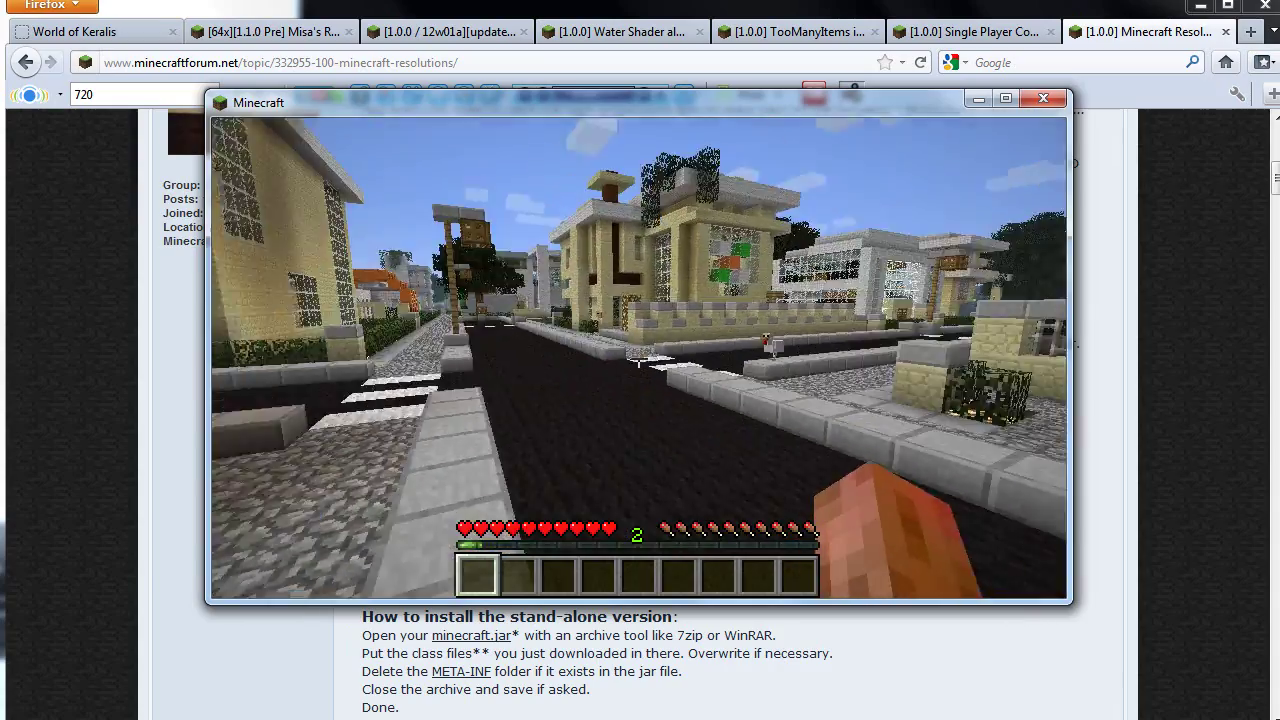
key("w")
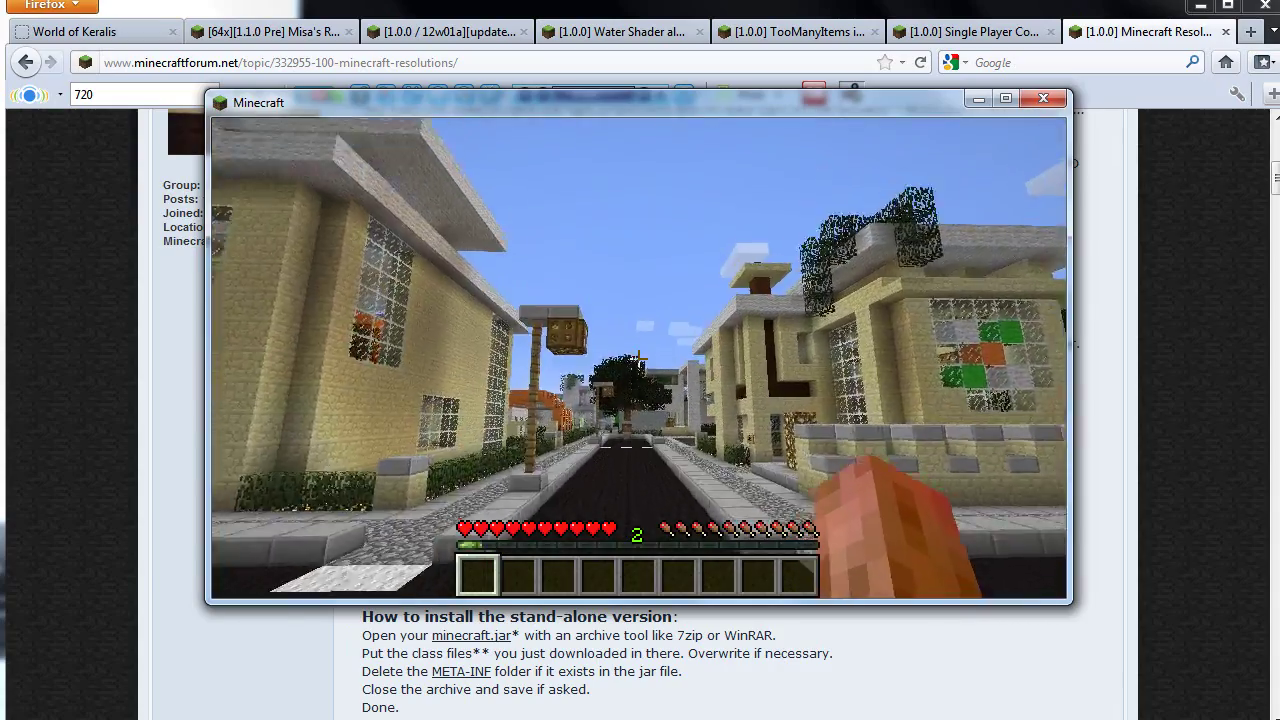
key("w")
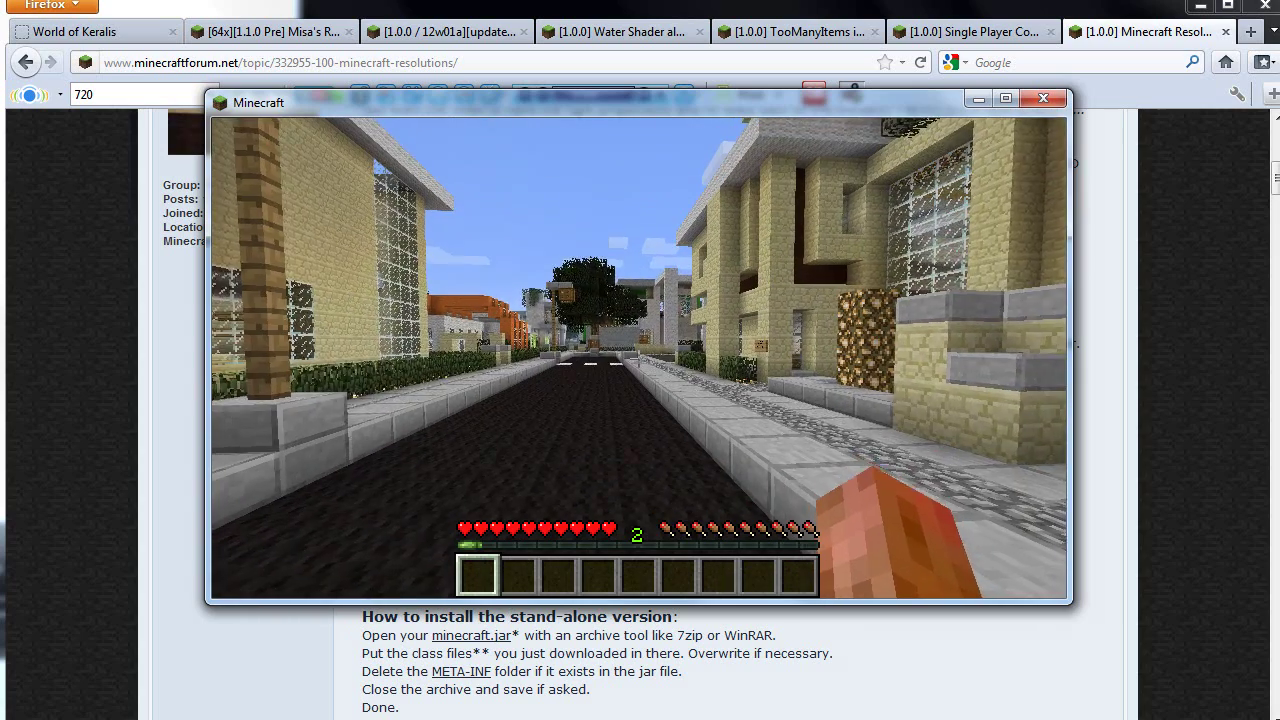
key("w")
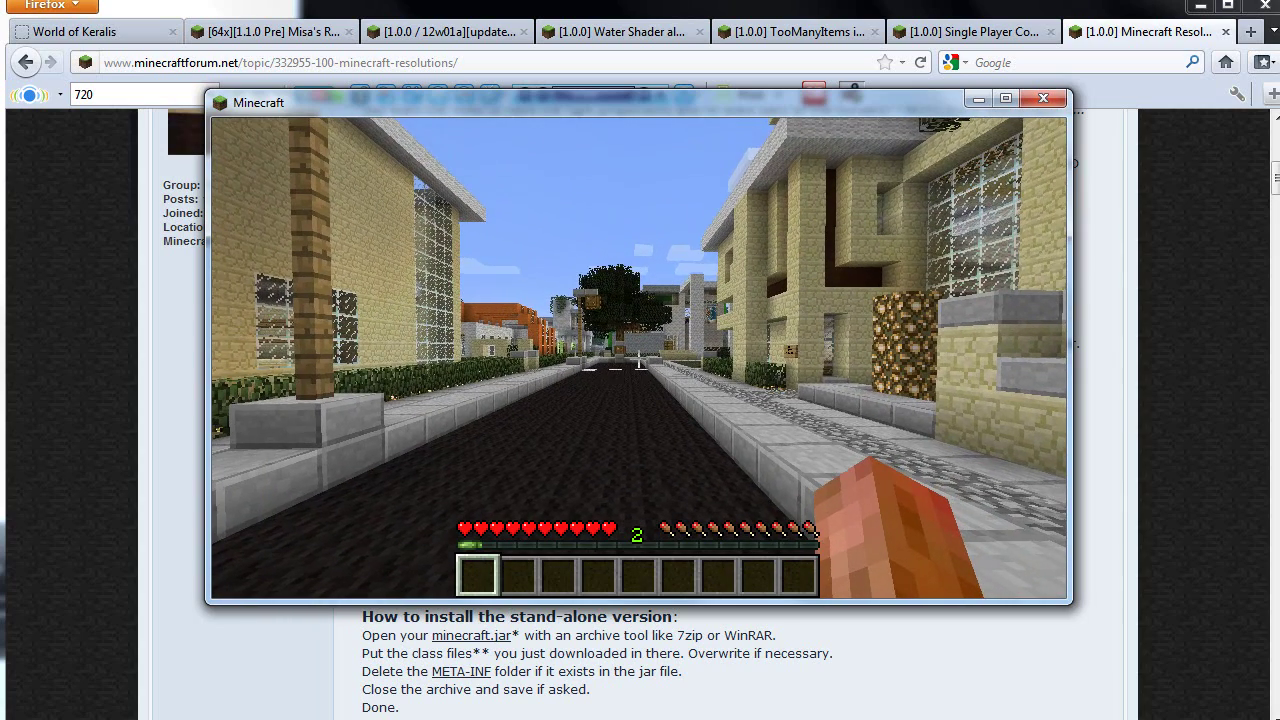
Leave the game world for the title screen and close Minecraft
key("Escape")
left_click(612, 466)
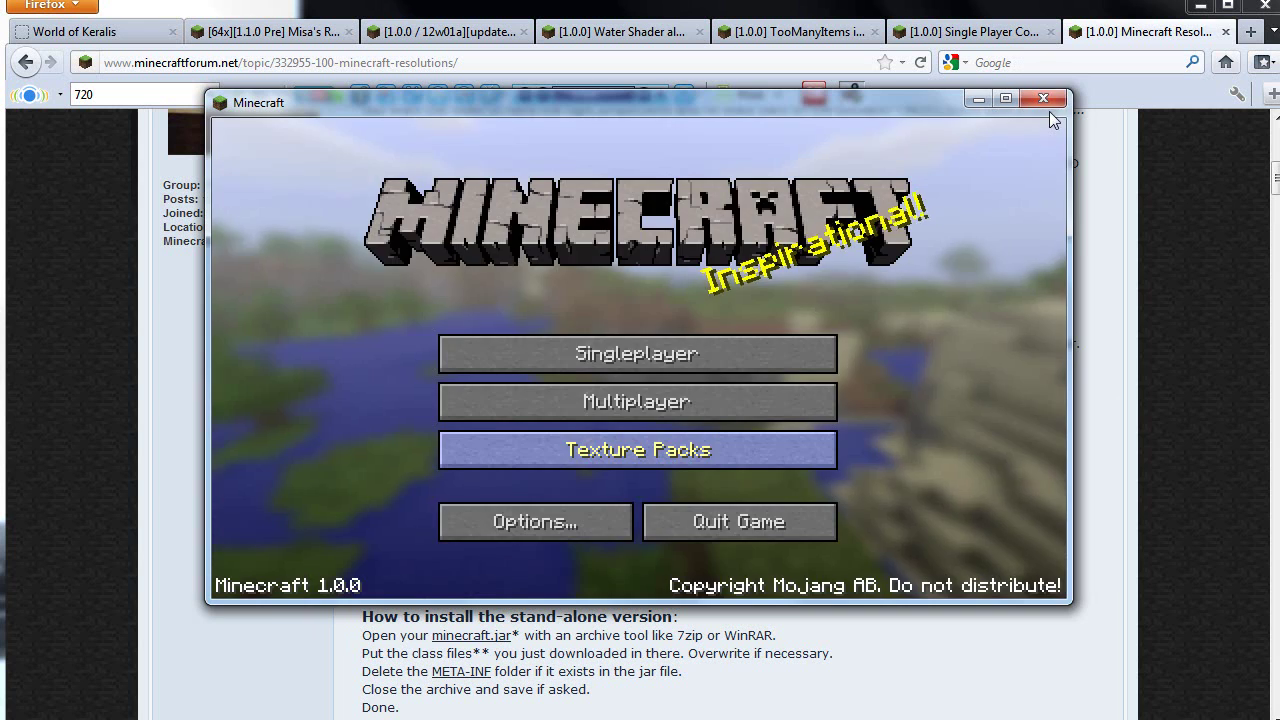
left_click(1043, 99)
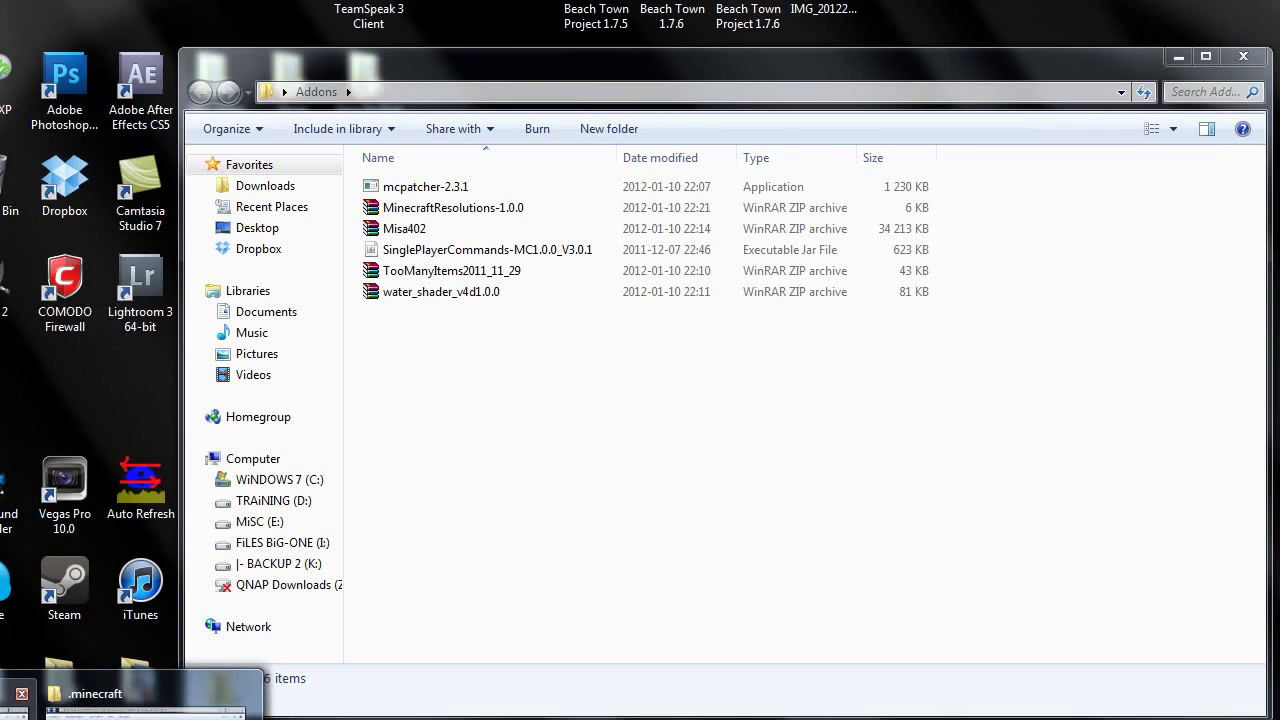
Bring up the .minecraft folder window and arrange it beside the Addons folder window
left_click(95, 695)
left_click_drag(340, 62, 543, 60)
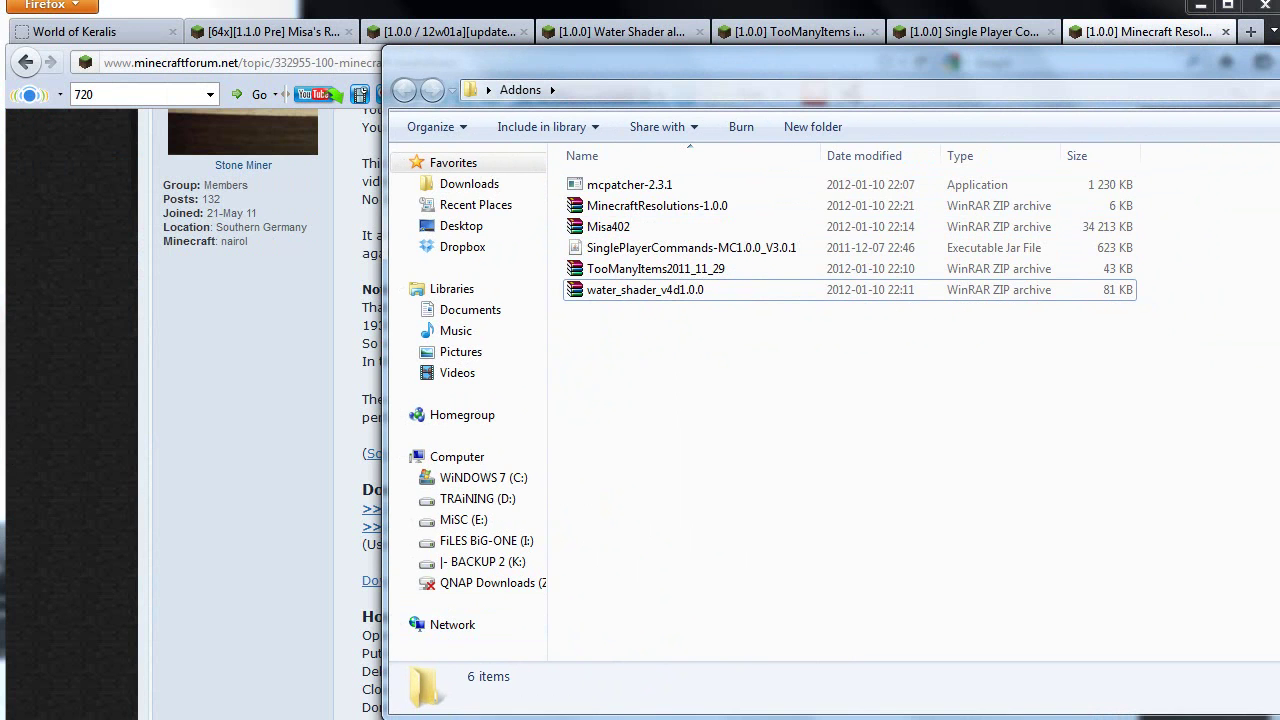
left_click(95, 698)
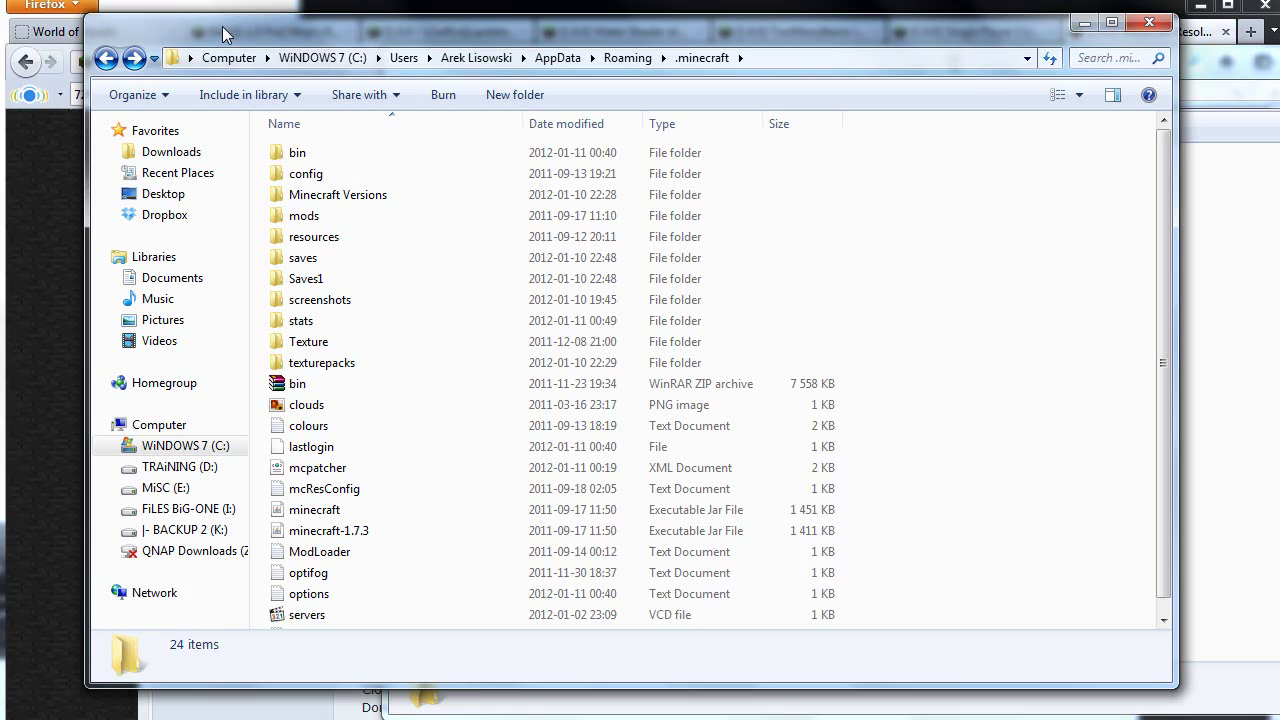
left_click_drag(241, 34, 155, 35)
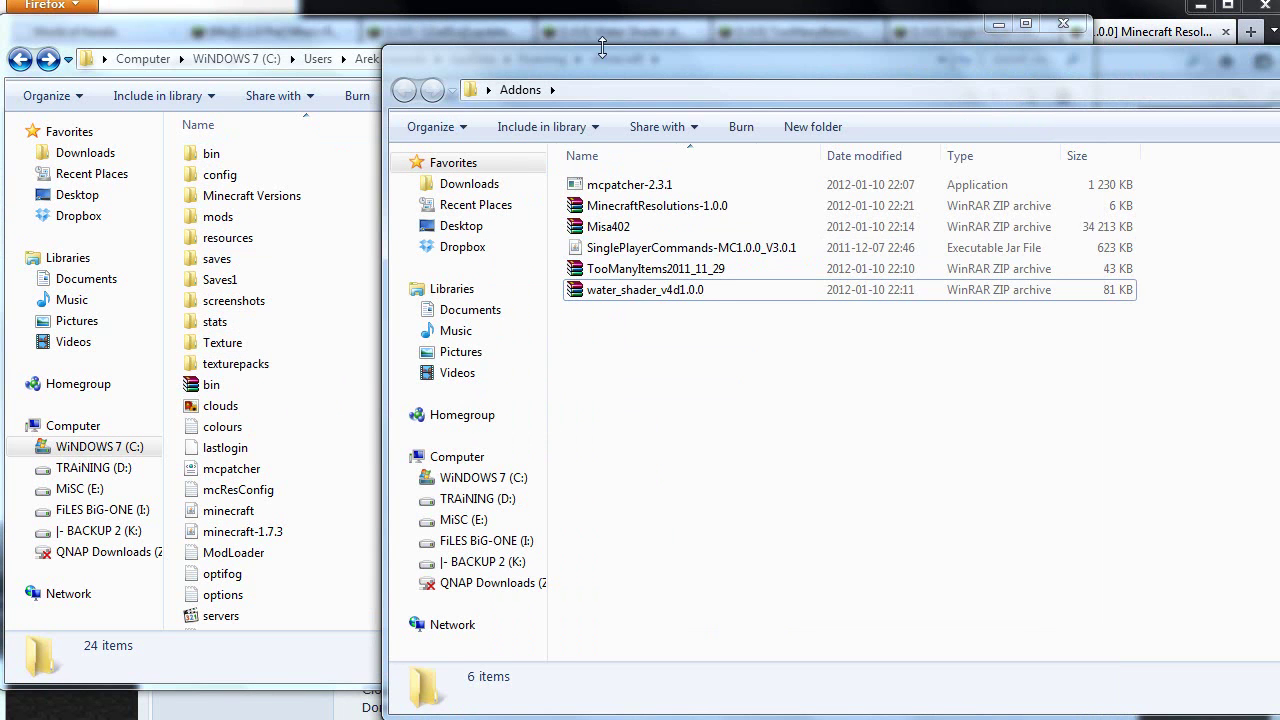
Copy Misa402 from Addons into the texturepacks folder, replacing the existing file, and return to the .minecraft folder
right_click(636, 237)
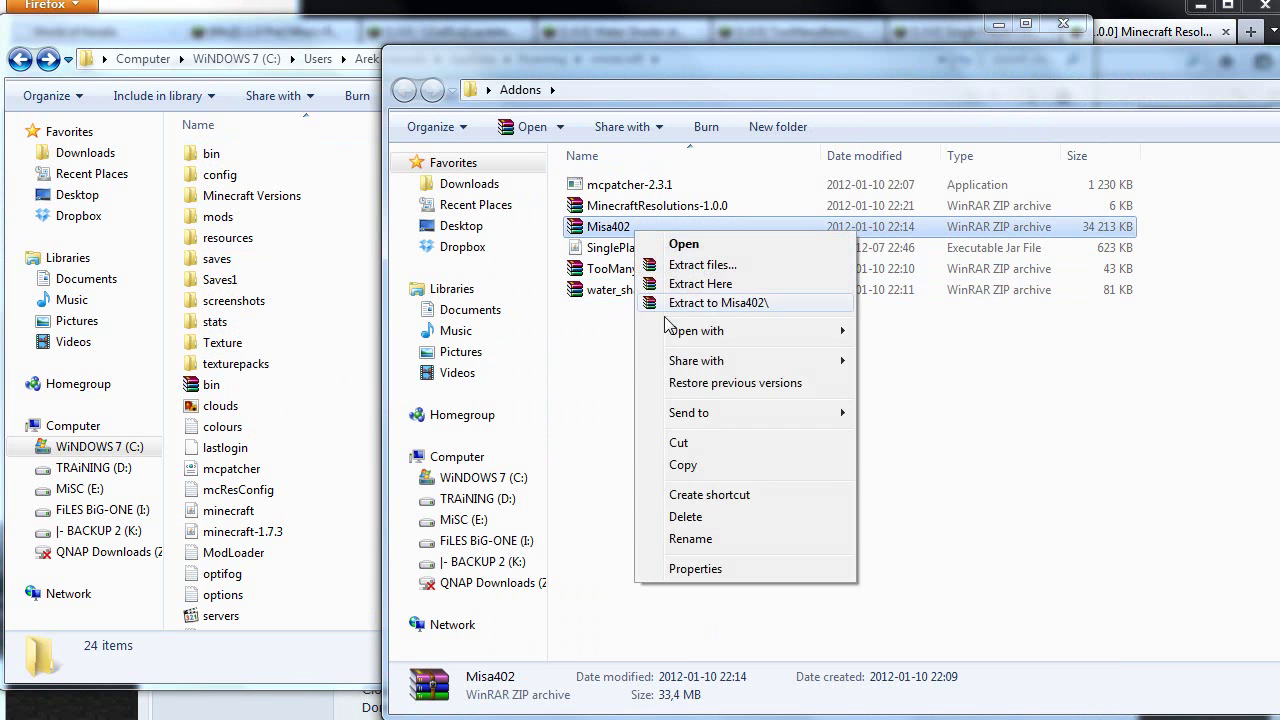
left_click(690, 466)
double_click(215, 364)
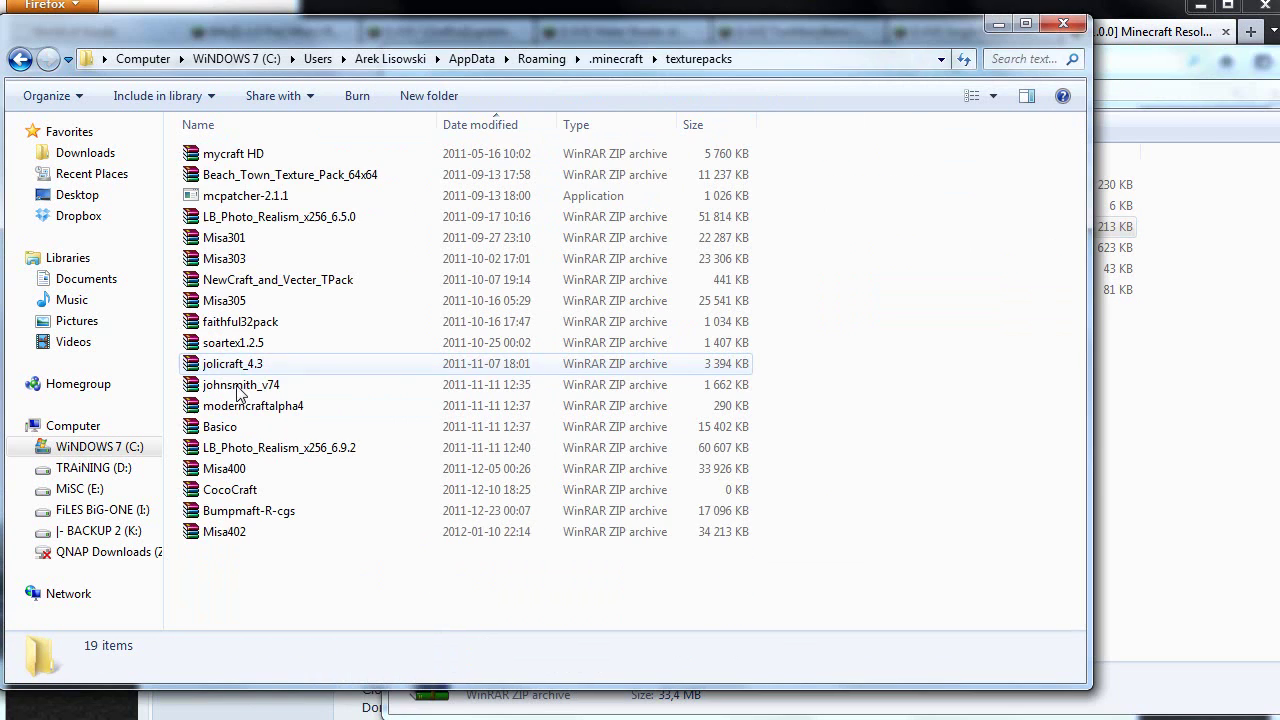
right_click(463, 568)
left_click(510, 396)
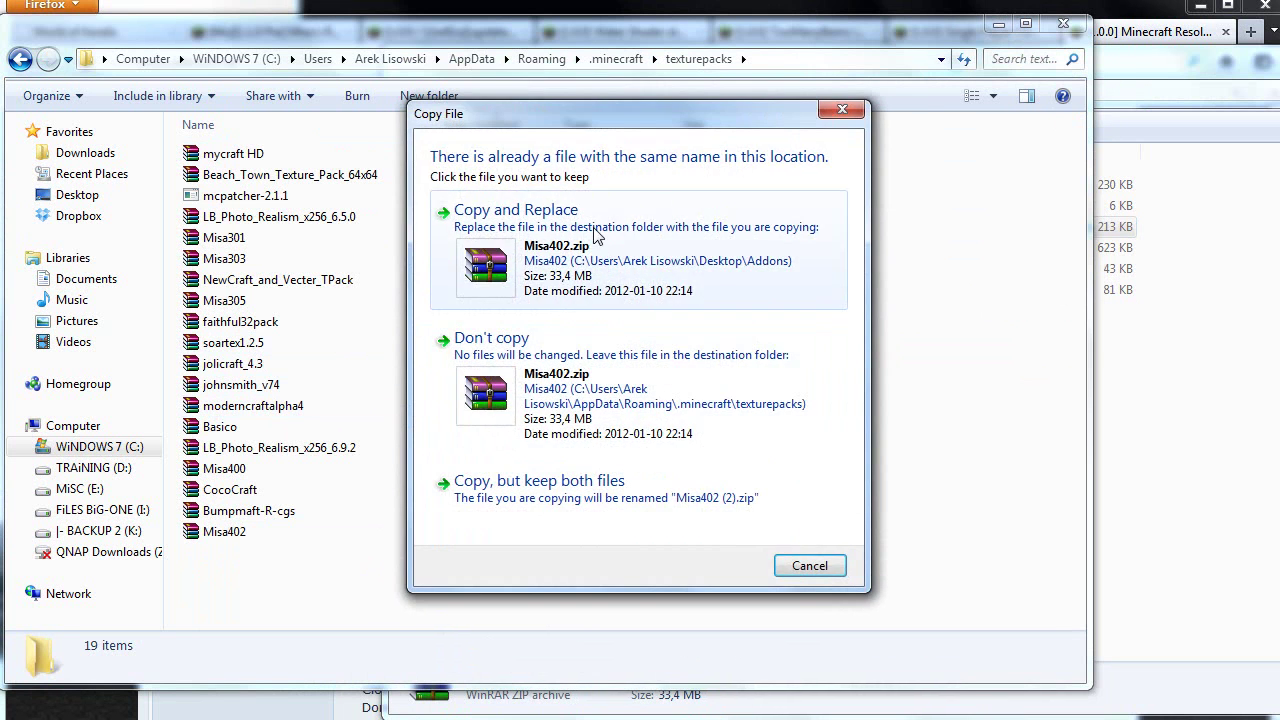
left_click(600, 238)
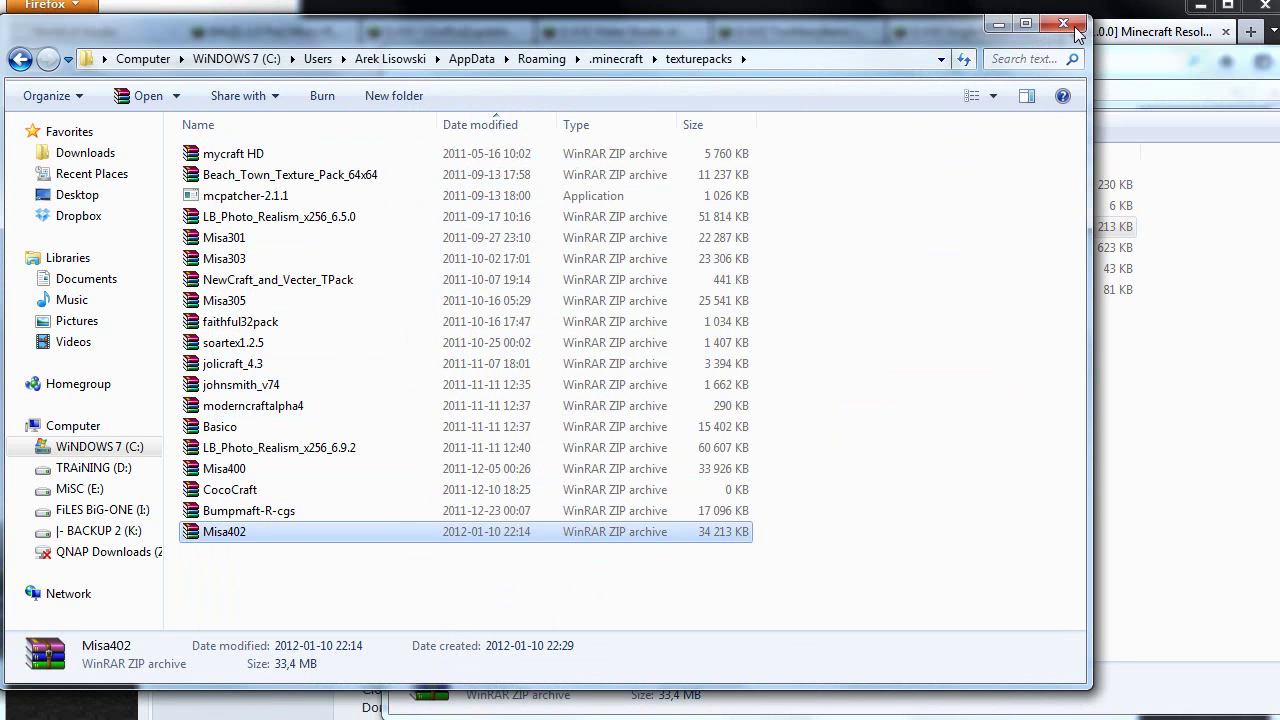
key("BackSpace")
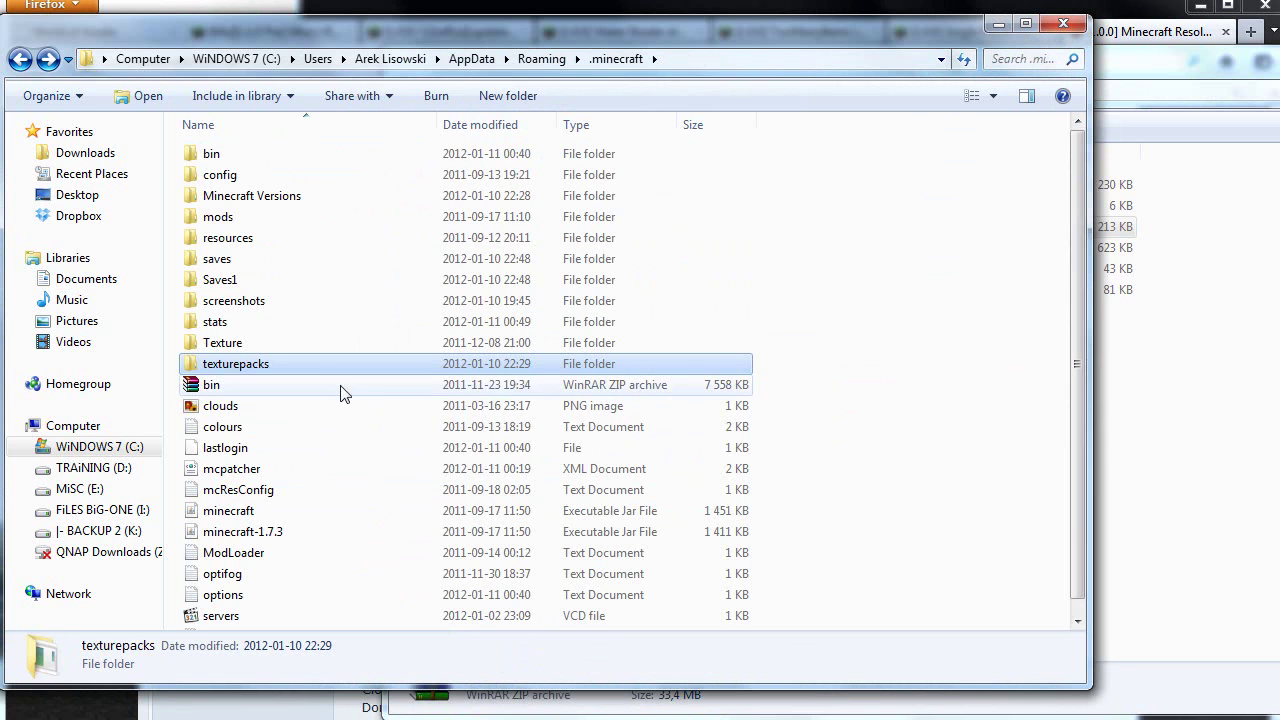
Launch mcpatcher-2.3.1 from the Addons folder and allow it to run
left_click(1168, 449)
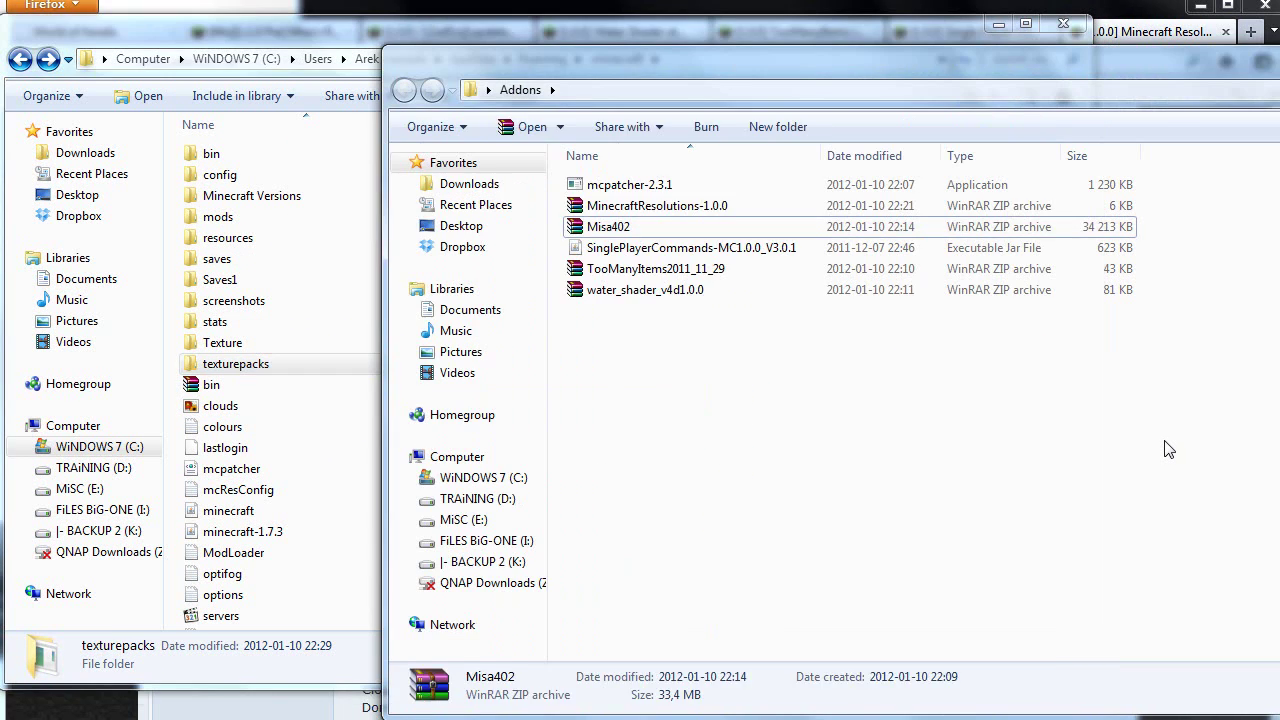
double_click(629, 187)
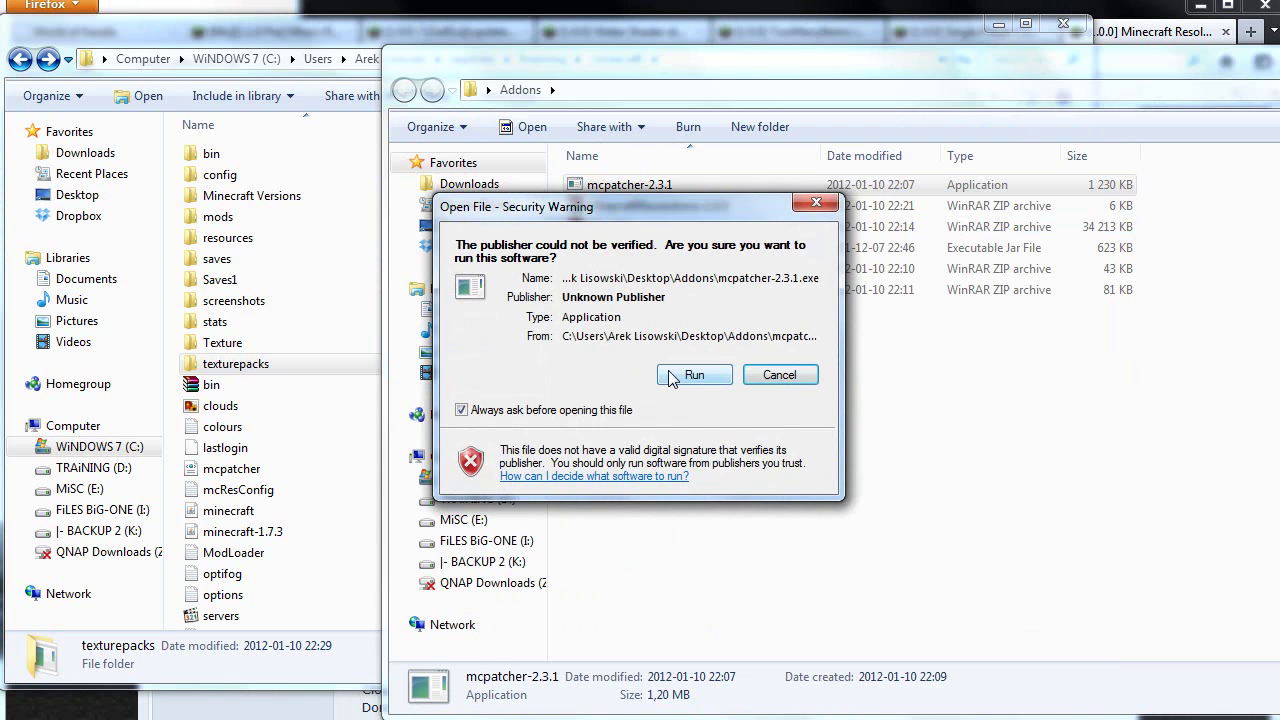
left_click(692, 375)
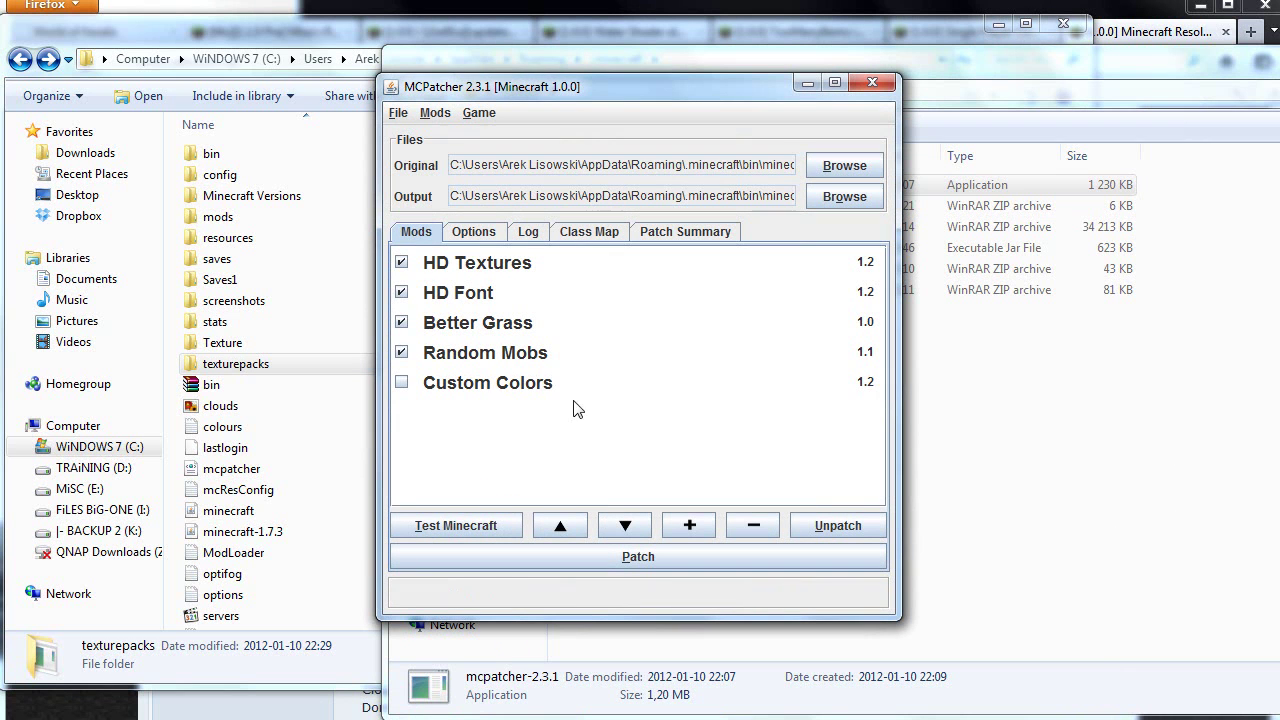
Patch Minecraft with HD Textures, HD Font, Better Grass and Random Mobs enabled, and close MCPatcher
left_click(465, 266)
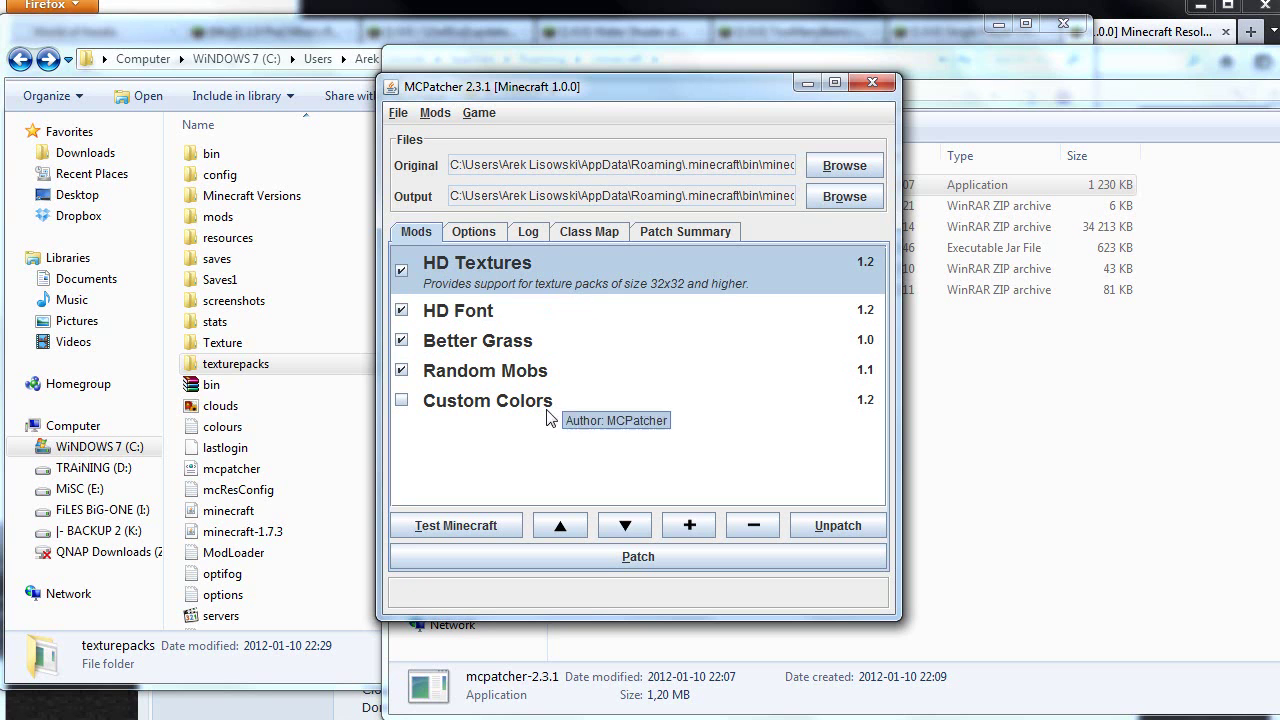
left_click(476, 312)
left_click(483, 344)
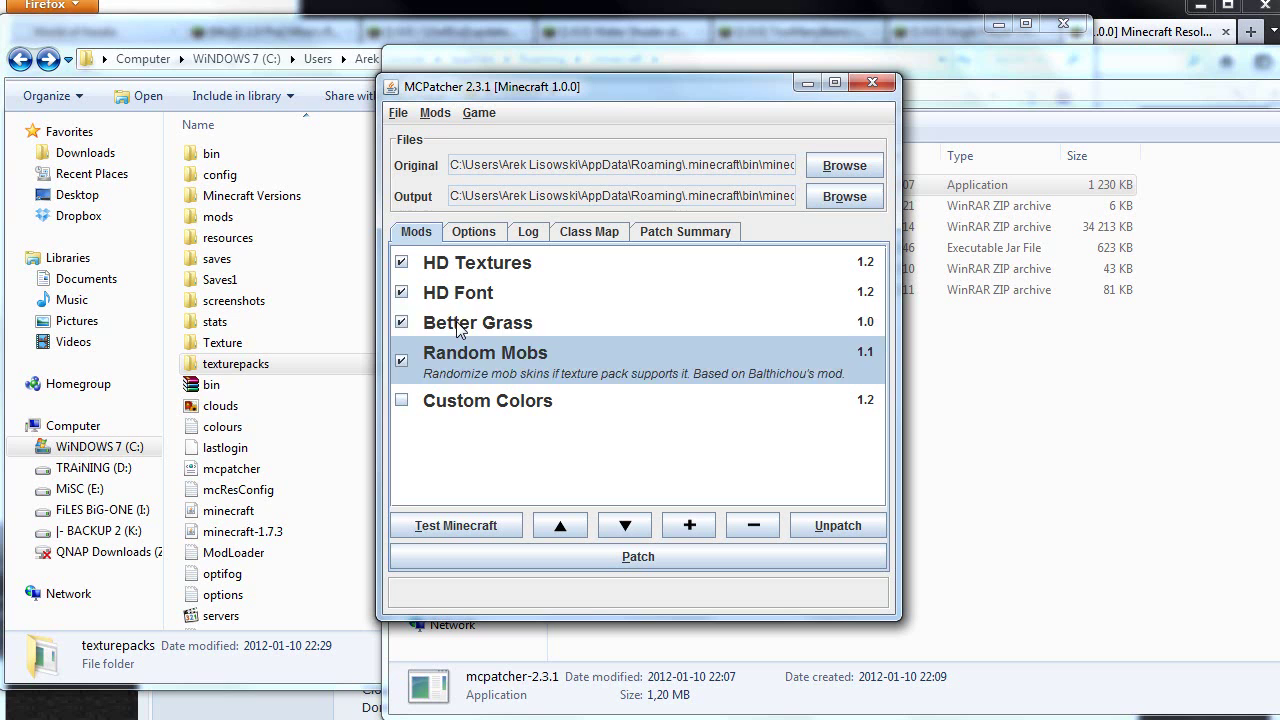
left_click(458, 327)
left_click(469, 405)
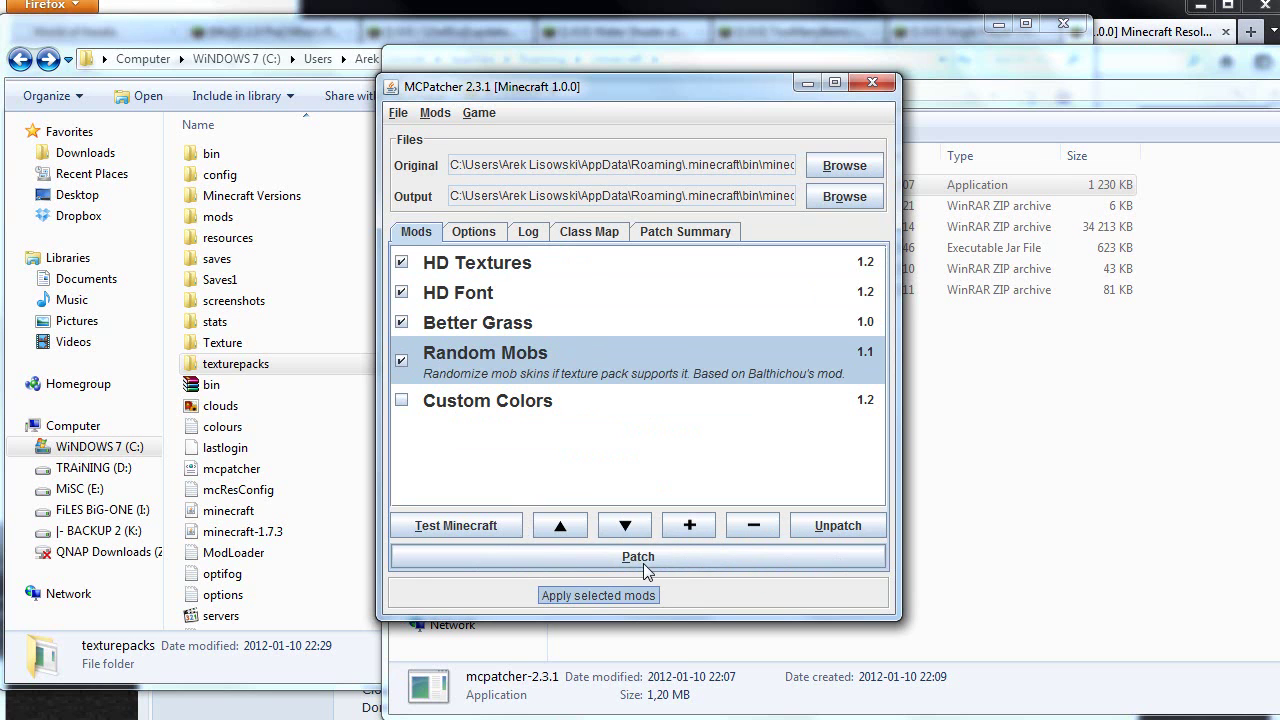
left_click(577, 565)
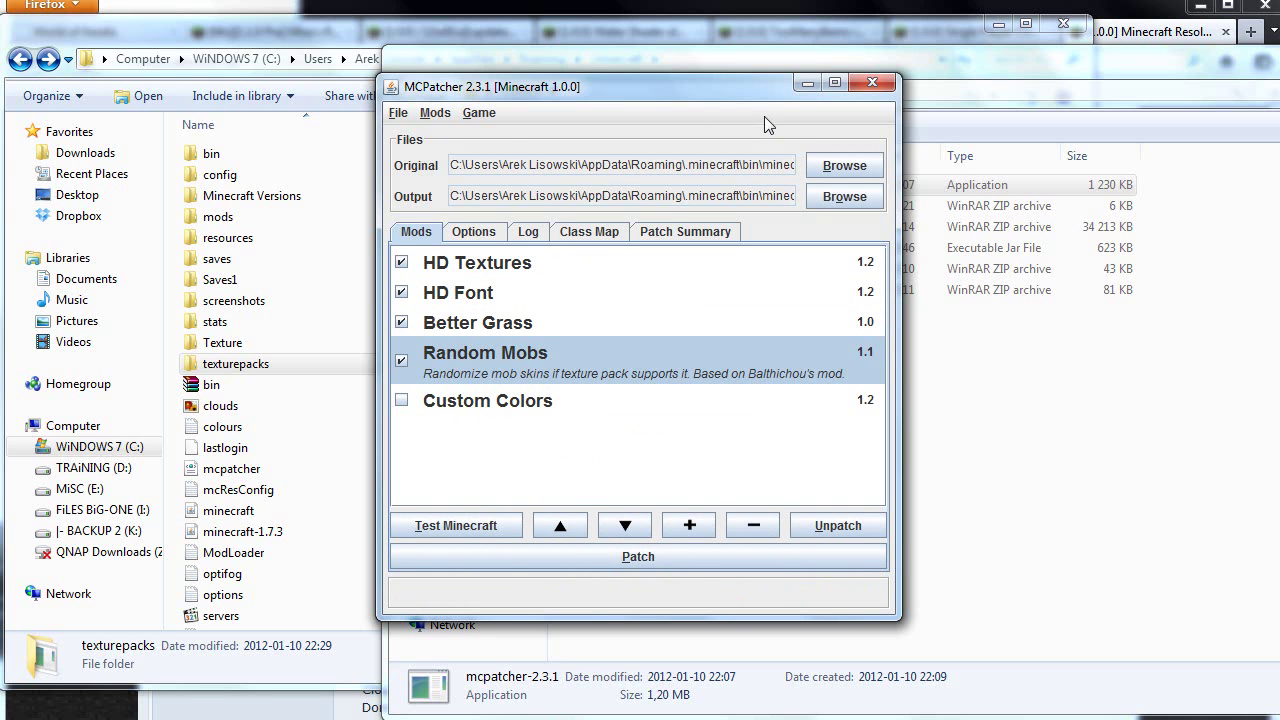
left_click(870, 85)
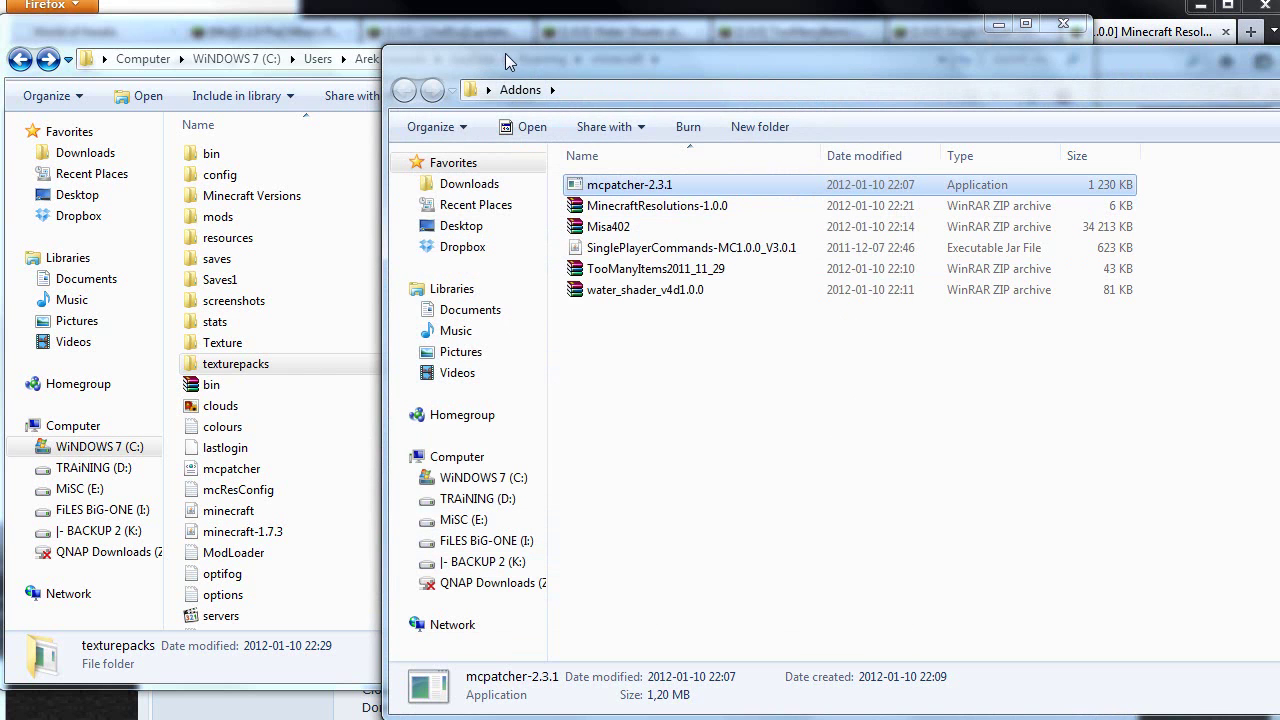
Open the MinecraftResolutions-1.0.0 archive in WinRAR, placing its window and the Addons window clear of the .minecraft folder
left_click_drag(505, 53, 638, 86)
left_click(762, 240)
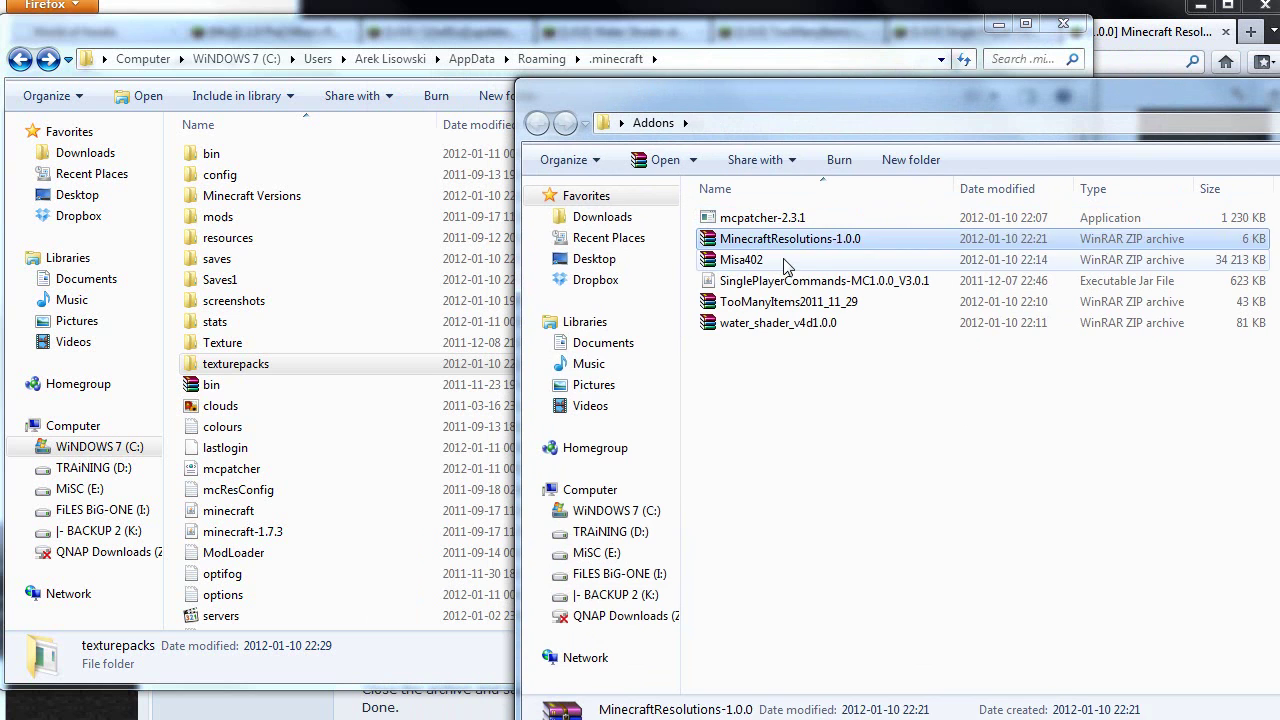
left_click(790, 261)
left_click(787, 245)
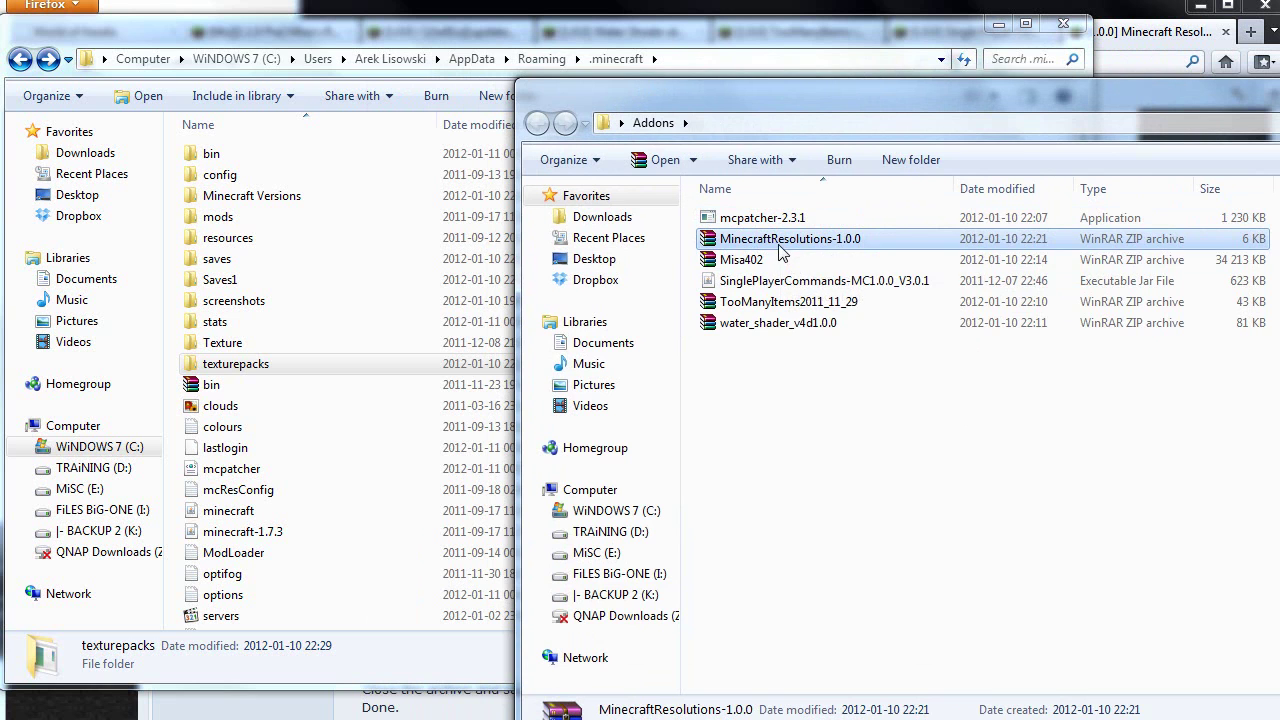
double_click(783, 245)
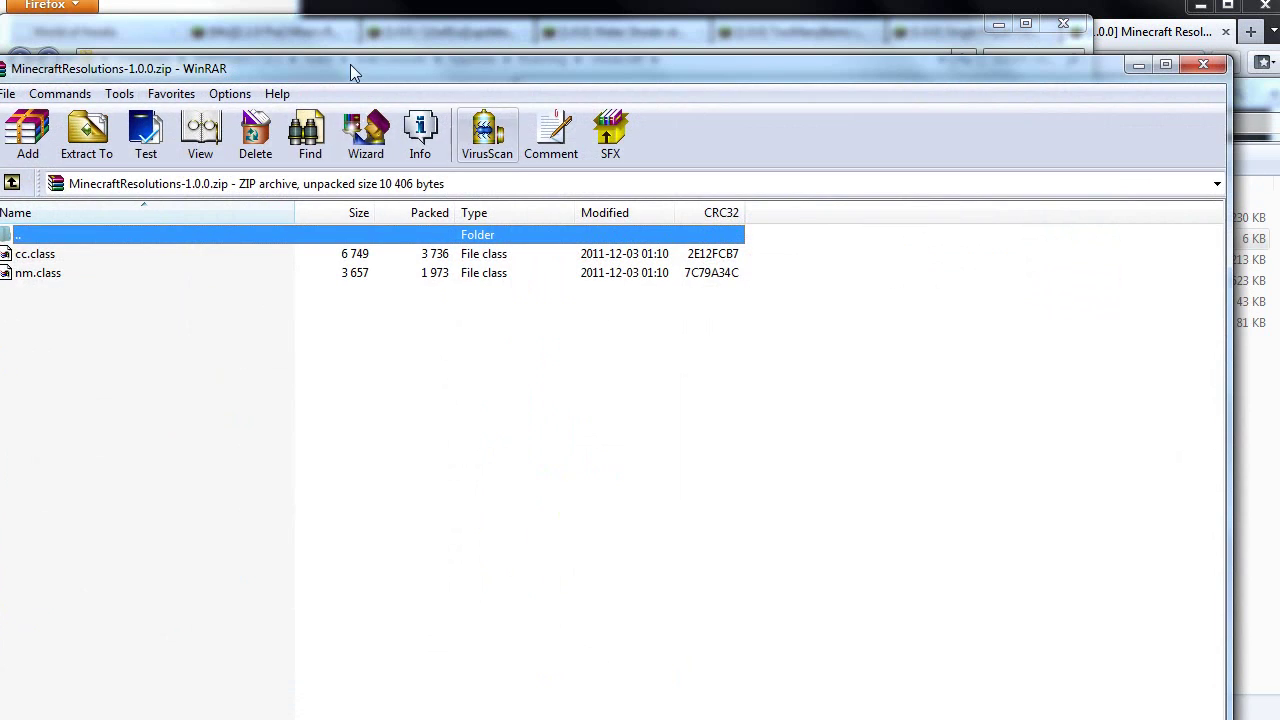
left_click_drag(340, 67, 1205, 117)
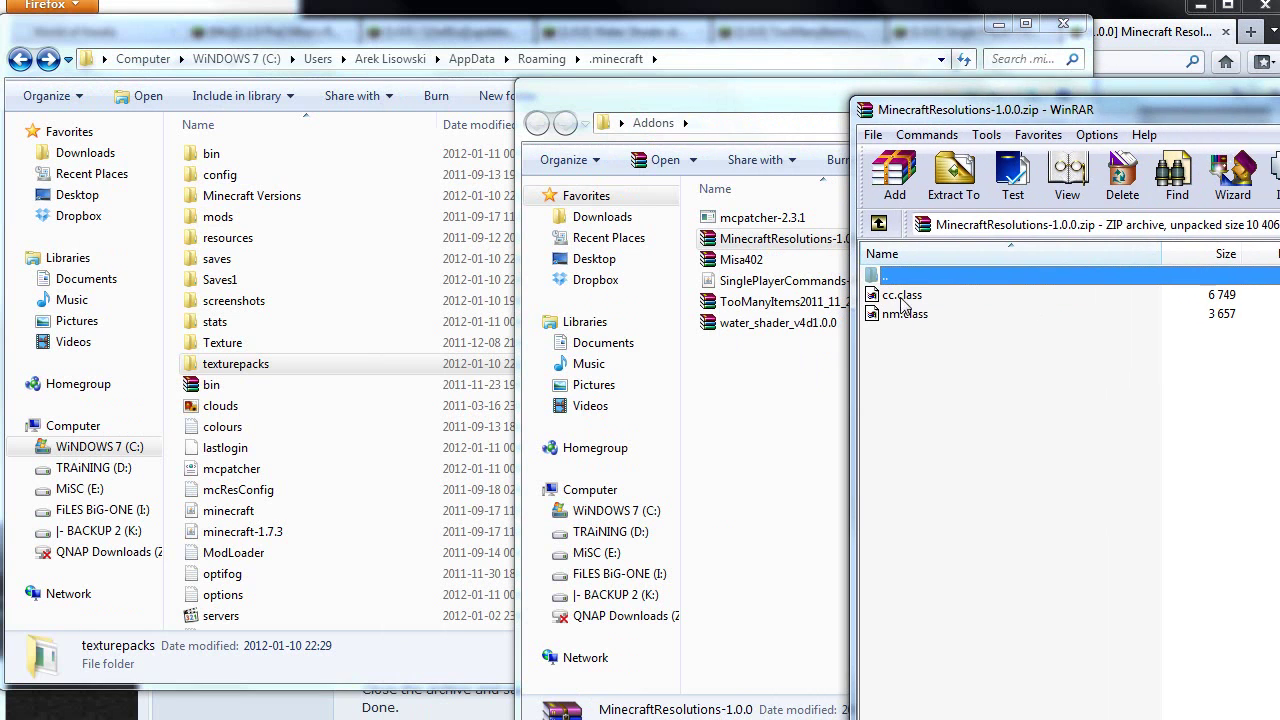
Open the minecraft jar file from the .minecraft bin folder with WinRAR and move its window beside the MinecraftResolutions archive
left_click(213, 37)
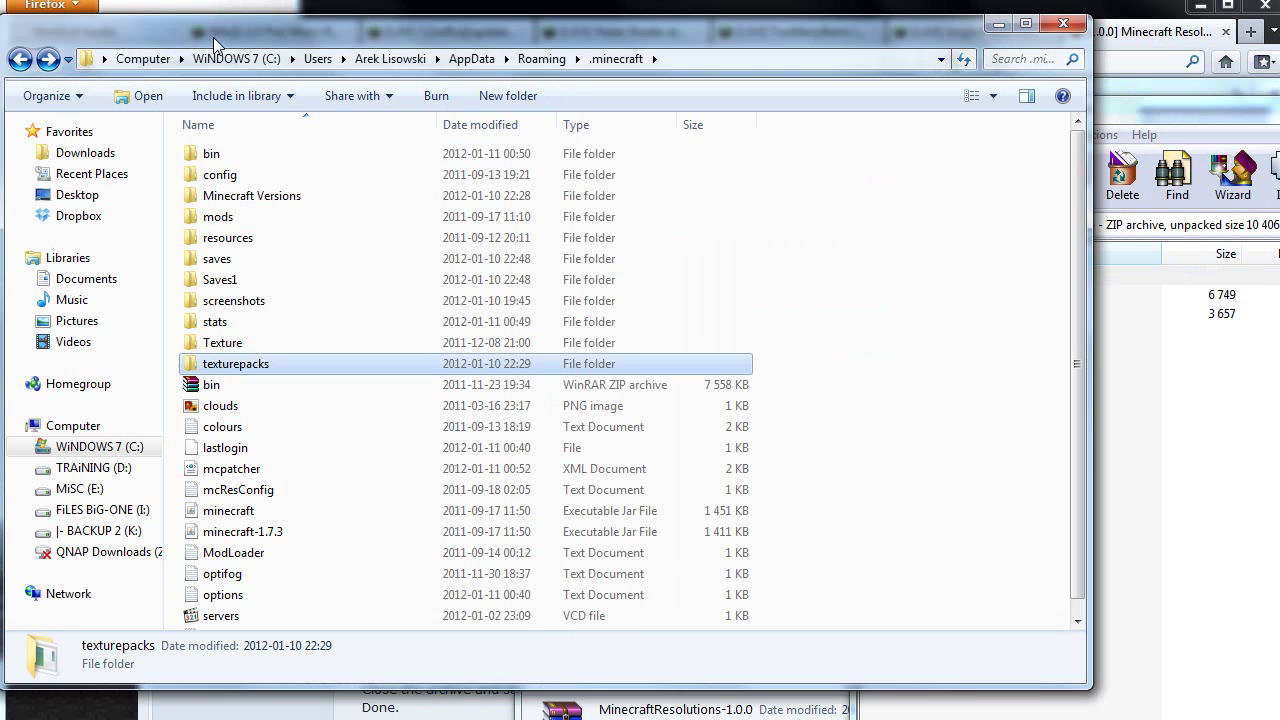
double_click(216, 158)
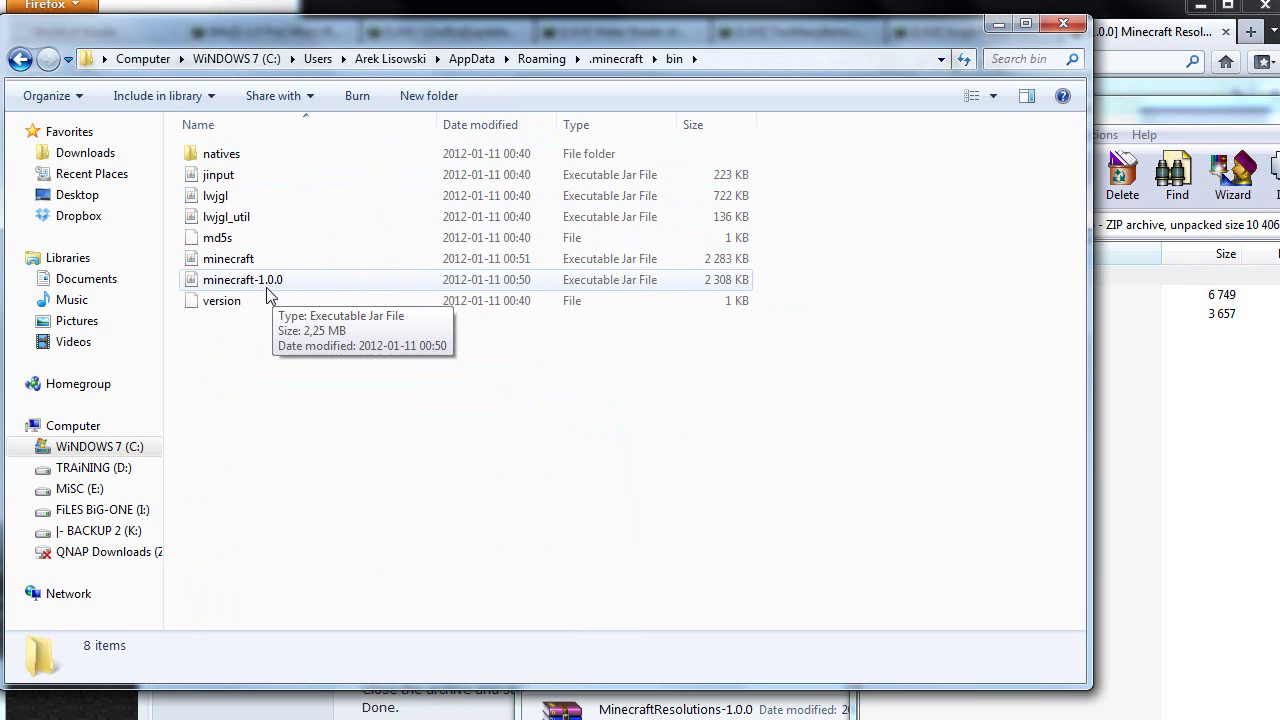
left_click(228, 265)
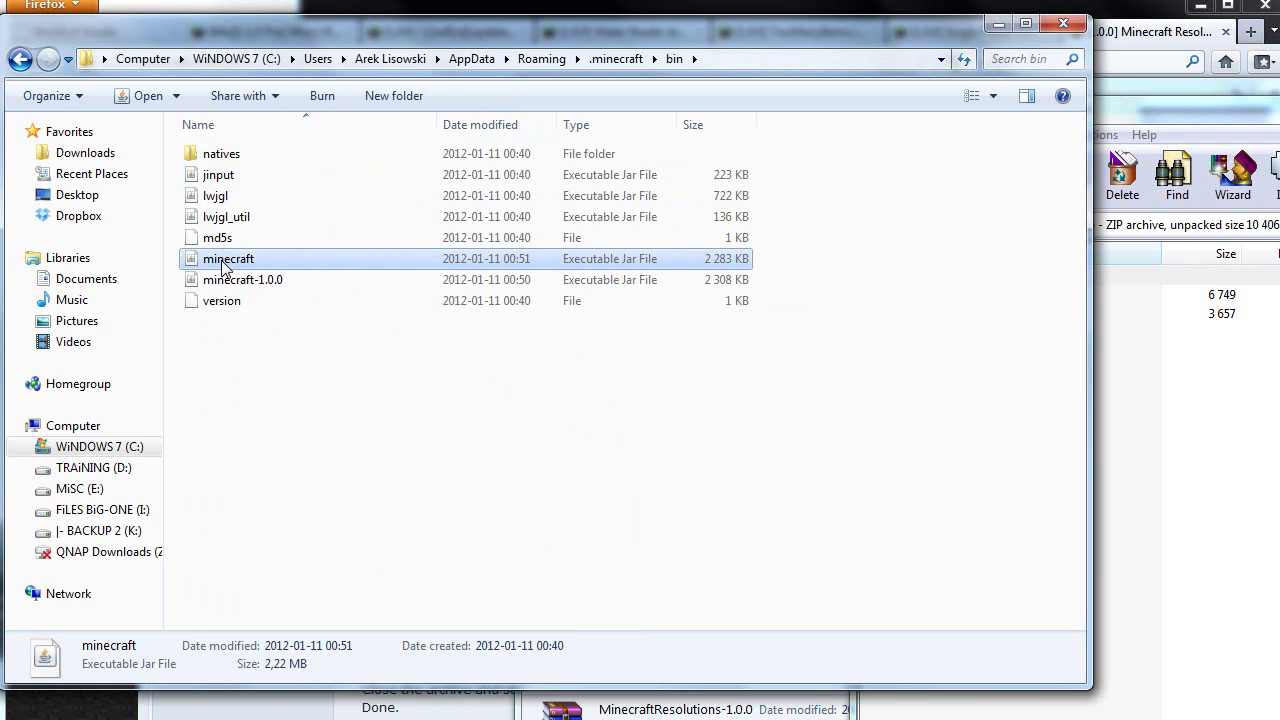
right_click(224, 264)
mouse_move(300, 304)
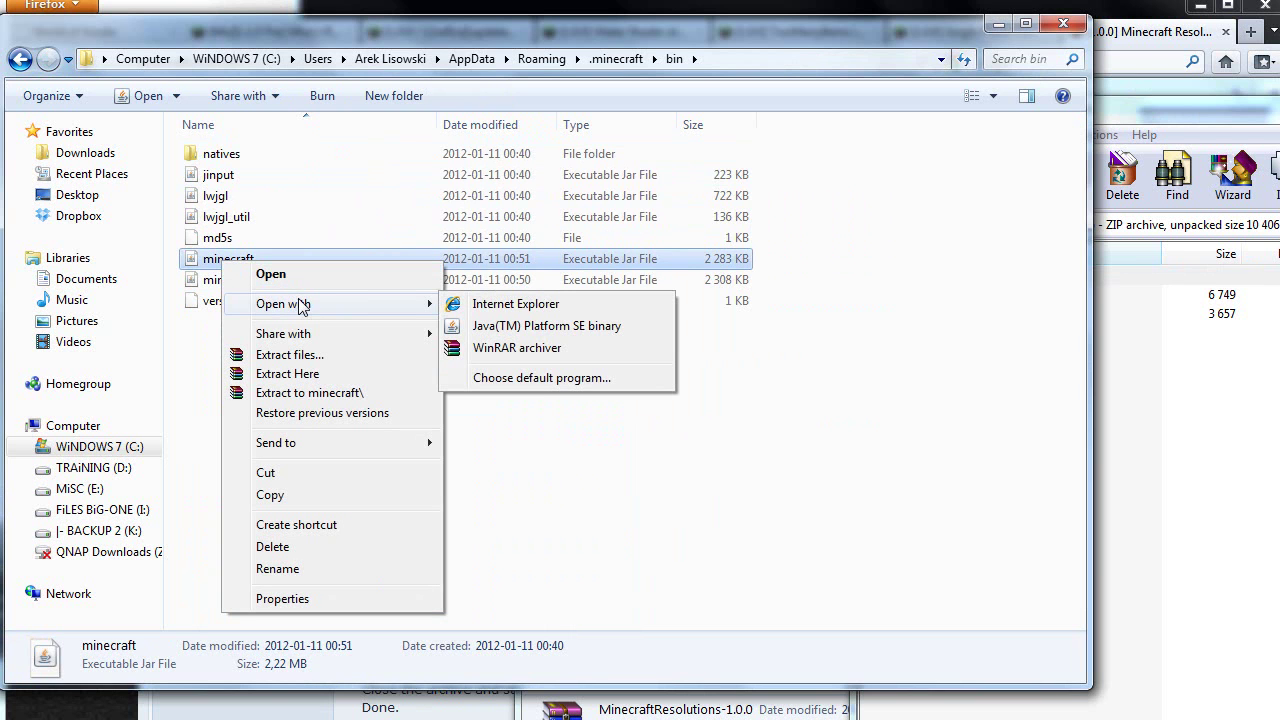
left_click(497, 348)
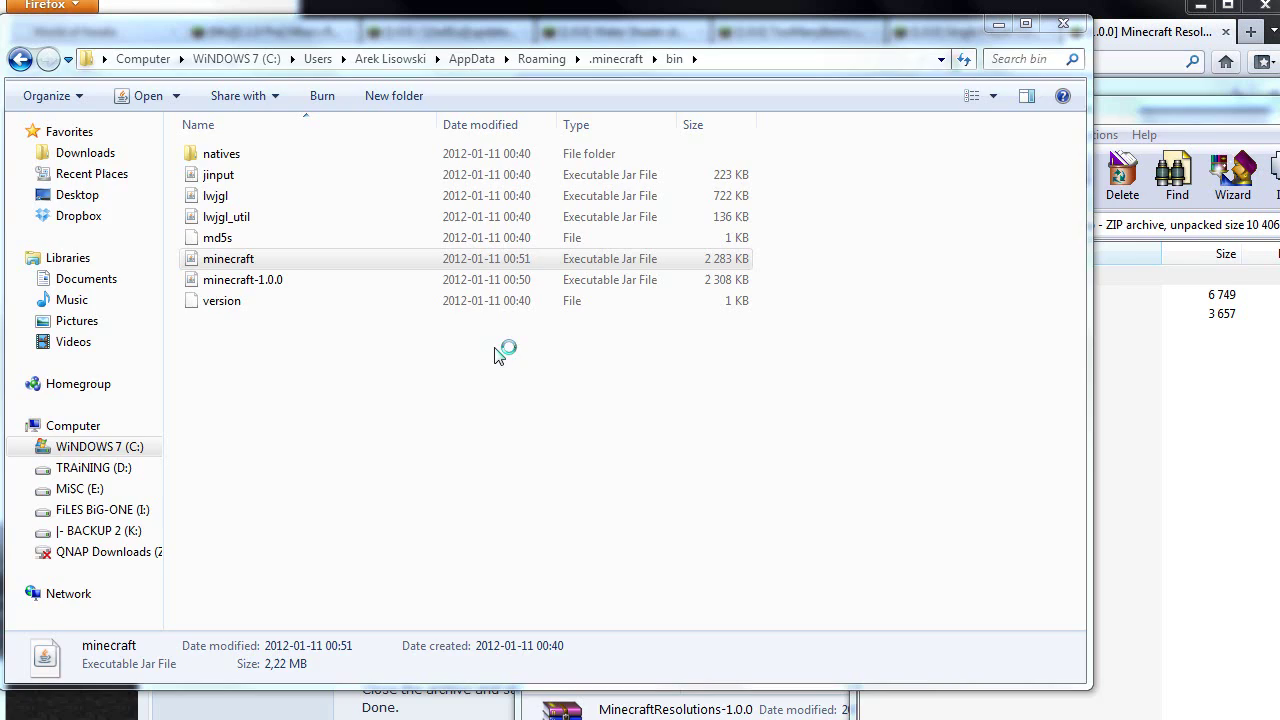
left_click_drag(293, 74, 216, 0)
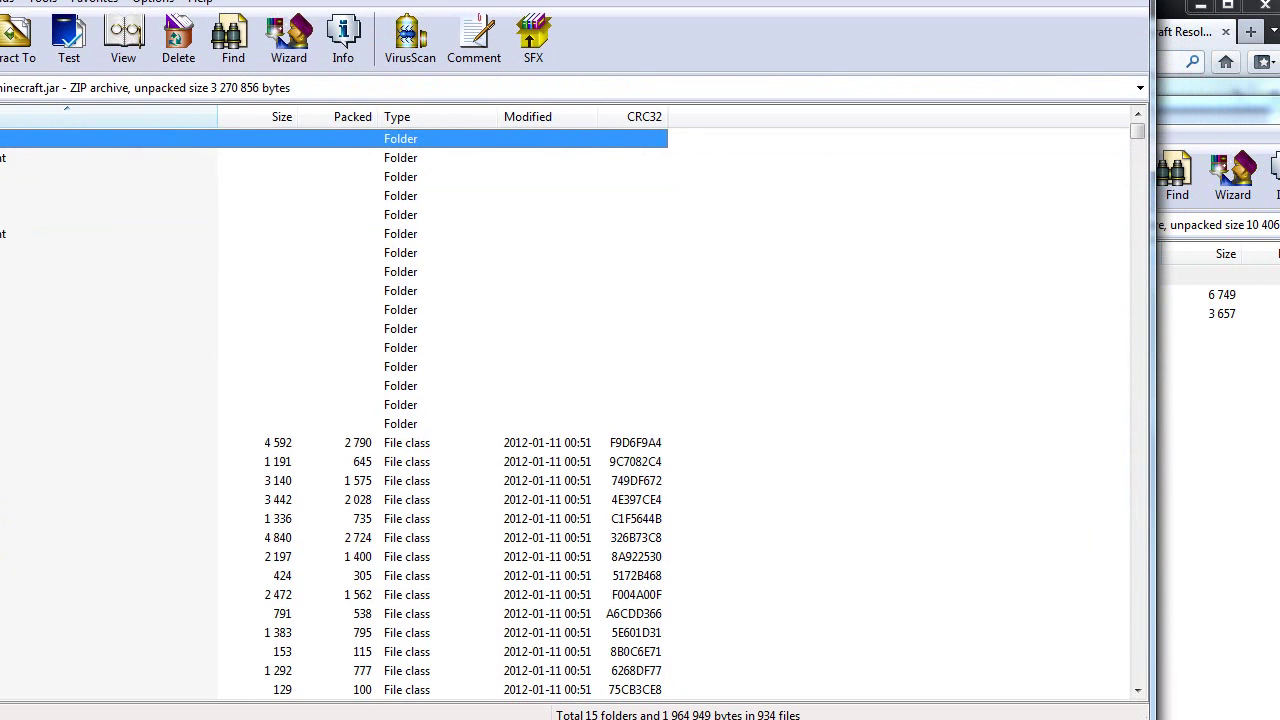
Add cc.class and nm.class from the MinecraftResolutions-1.0.0 archive to minecraft.jar with the default archive parameters, and close the MinecraftResolutions archive
scroll(497, 322, "down", 7)
left_click(1210, 108)
left_click_drag(1031, 109, 1122, 68)
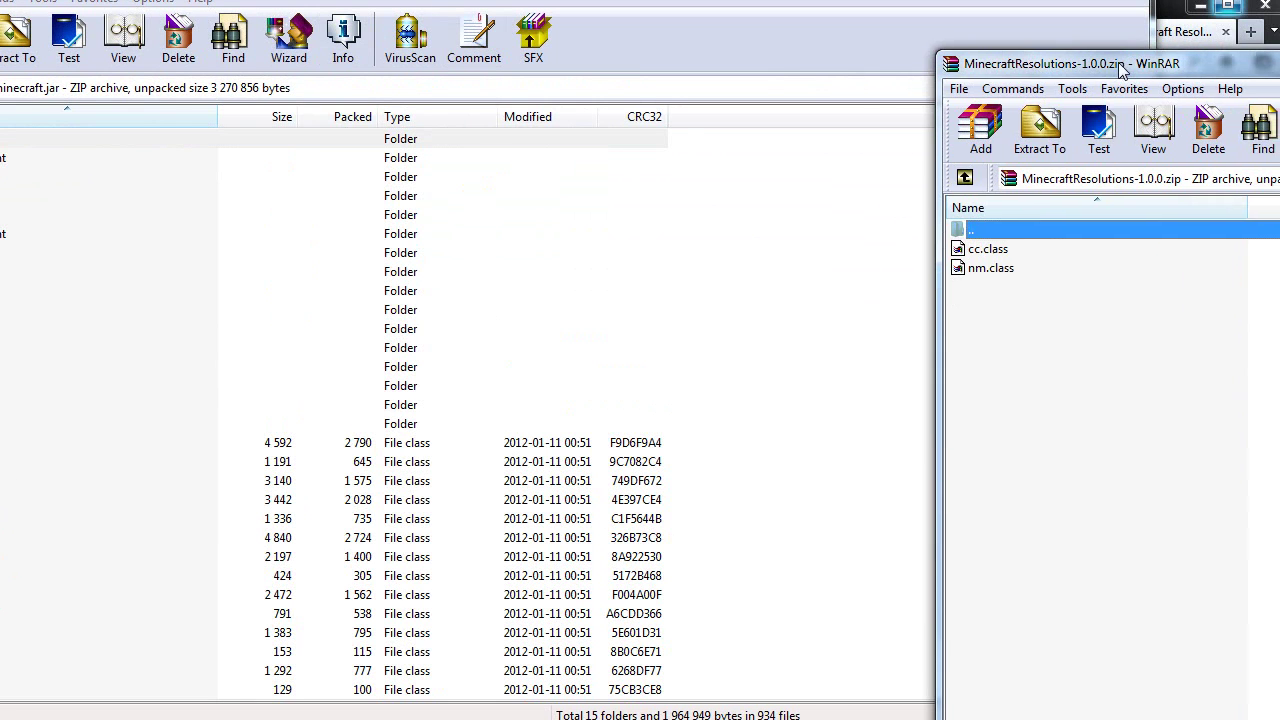
left_click(1030, 335)
left_click_drag(1086, 366, 1034, 294)
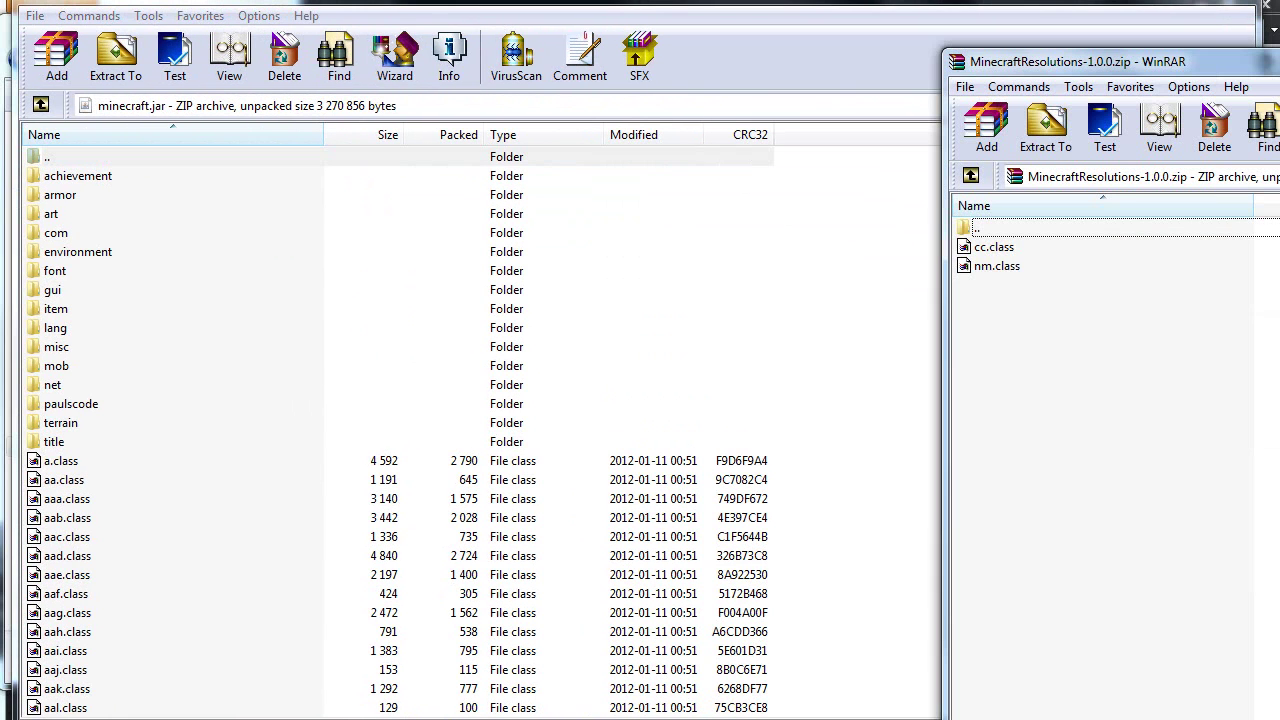
left_click_drag(1050, 305, 306, 607)
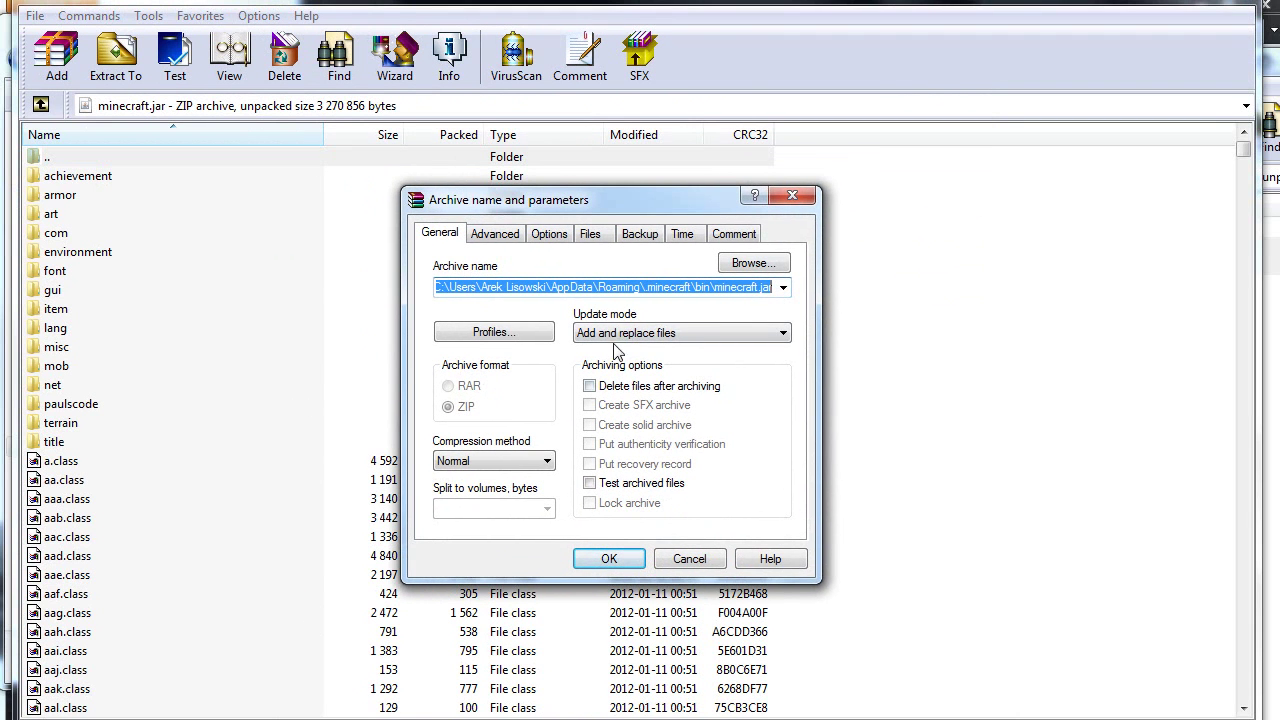
left_click(603, 560)
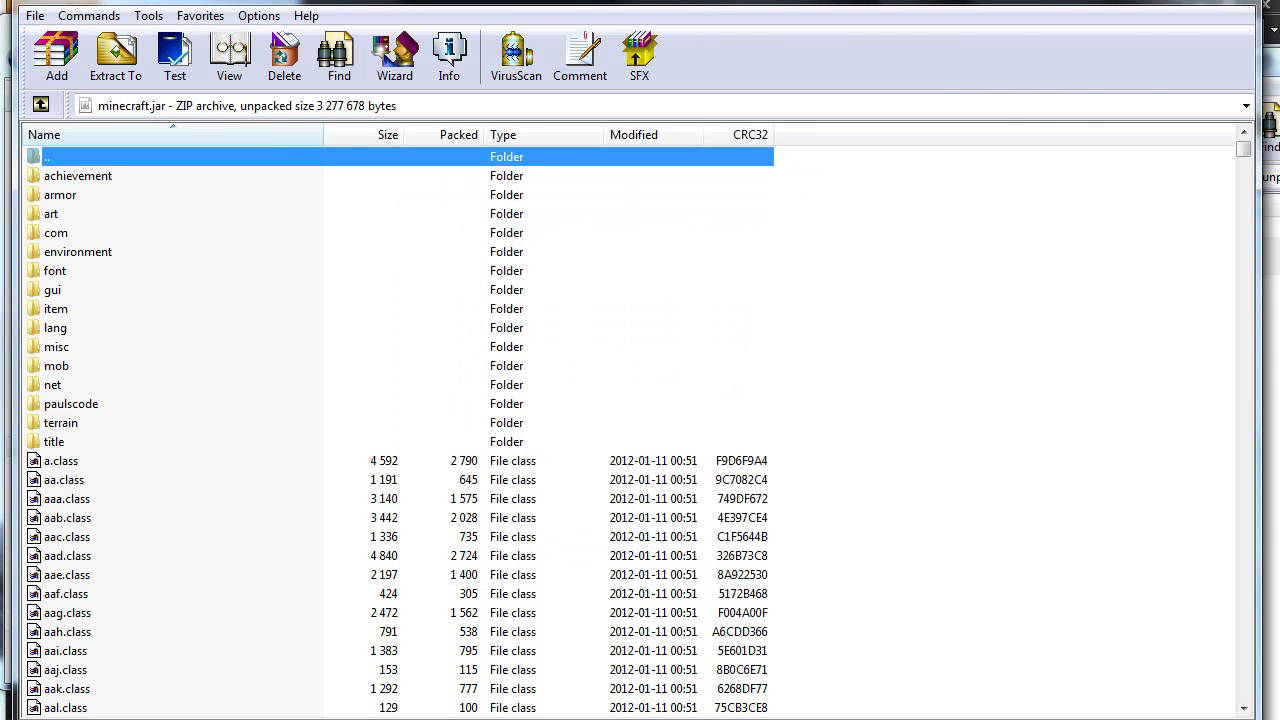
key("alt+Tab")
left_click_drag(1081, 73, 273, 68)
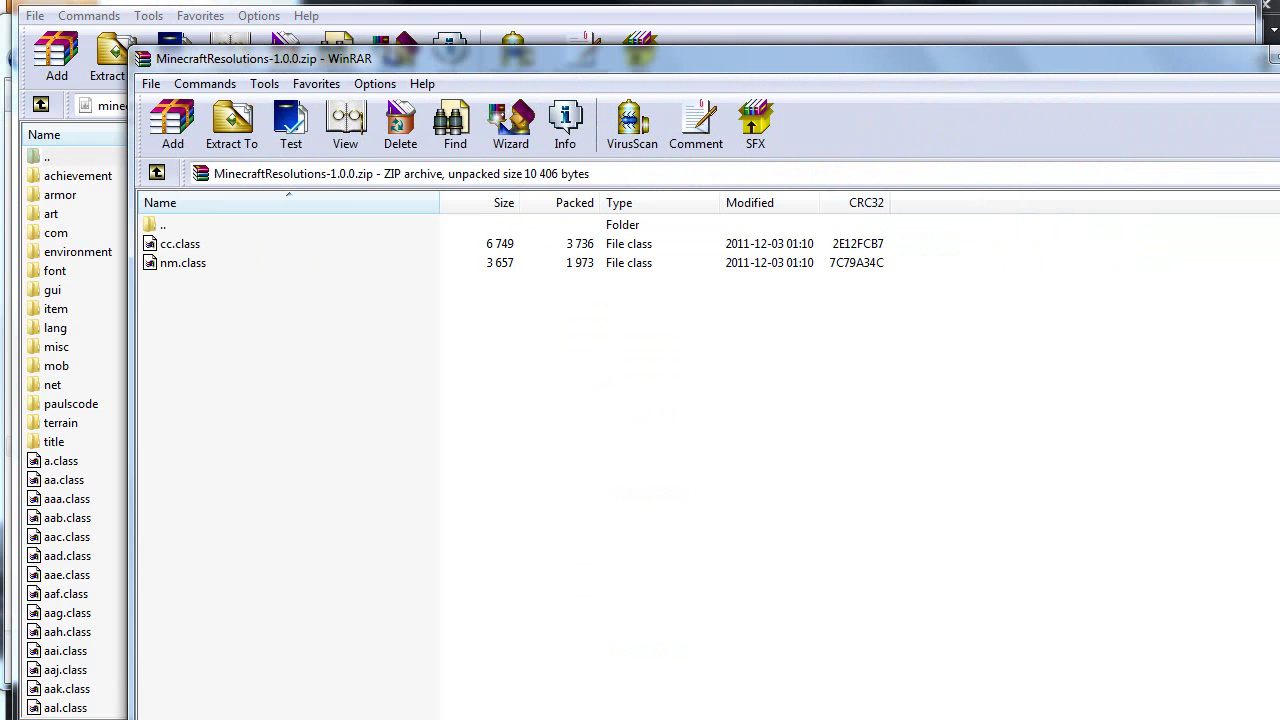
key("alt+F4")
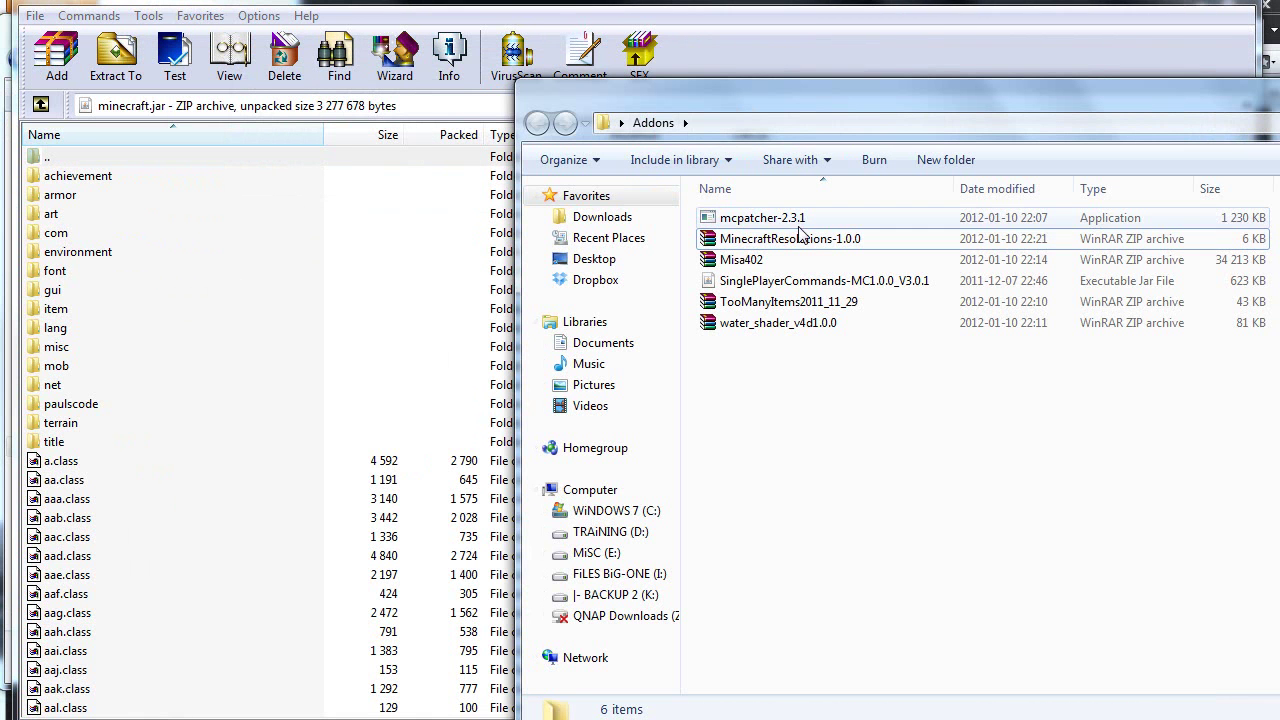
Run SinglePlayerCommands-MC1.0.0_V3.0.1 from the Addons folder, install the mod into the .minecraft folder, and close the installer
left_click(776, 284)
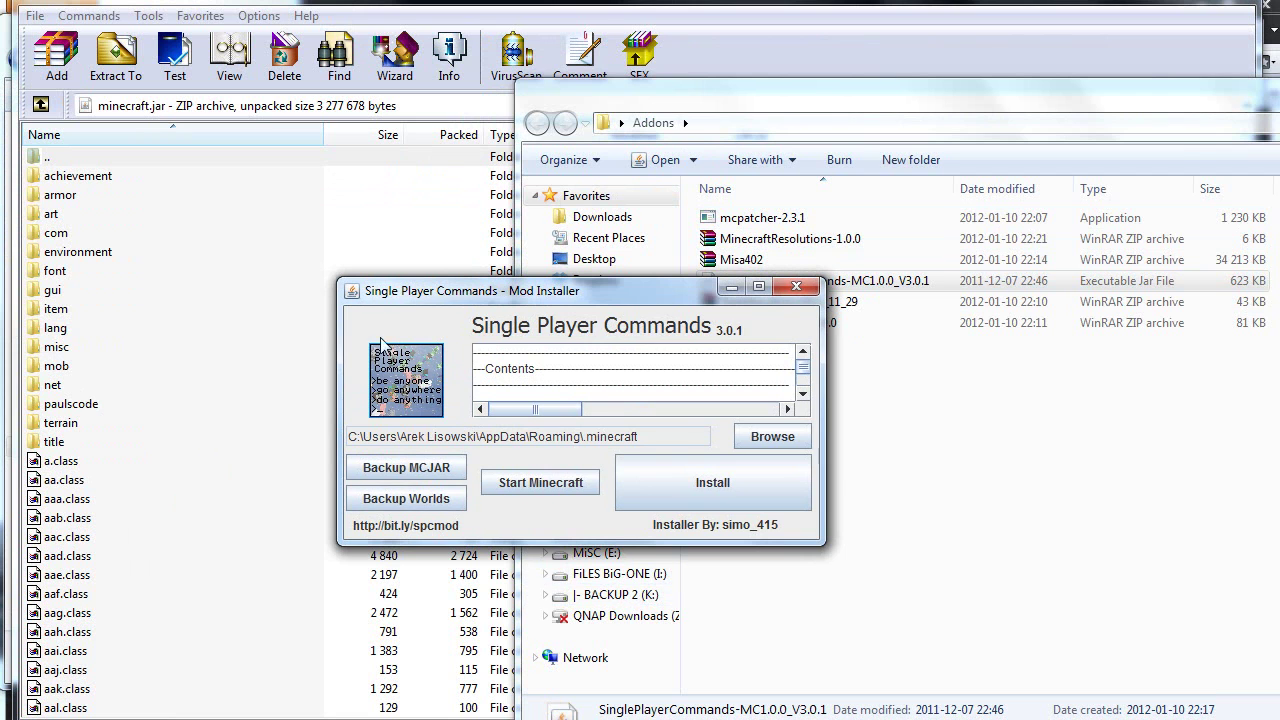
left_click(718, 500)
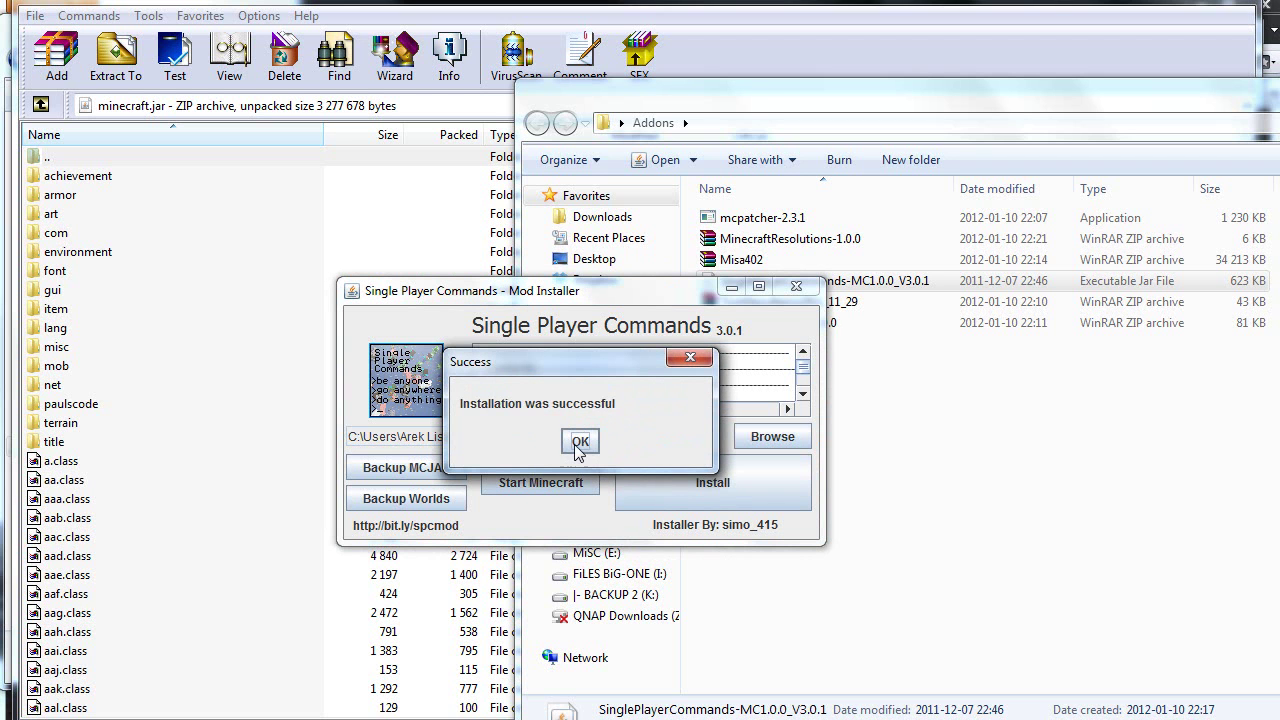
left_click(579, 443)
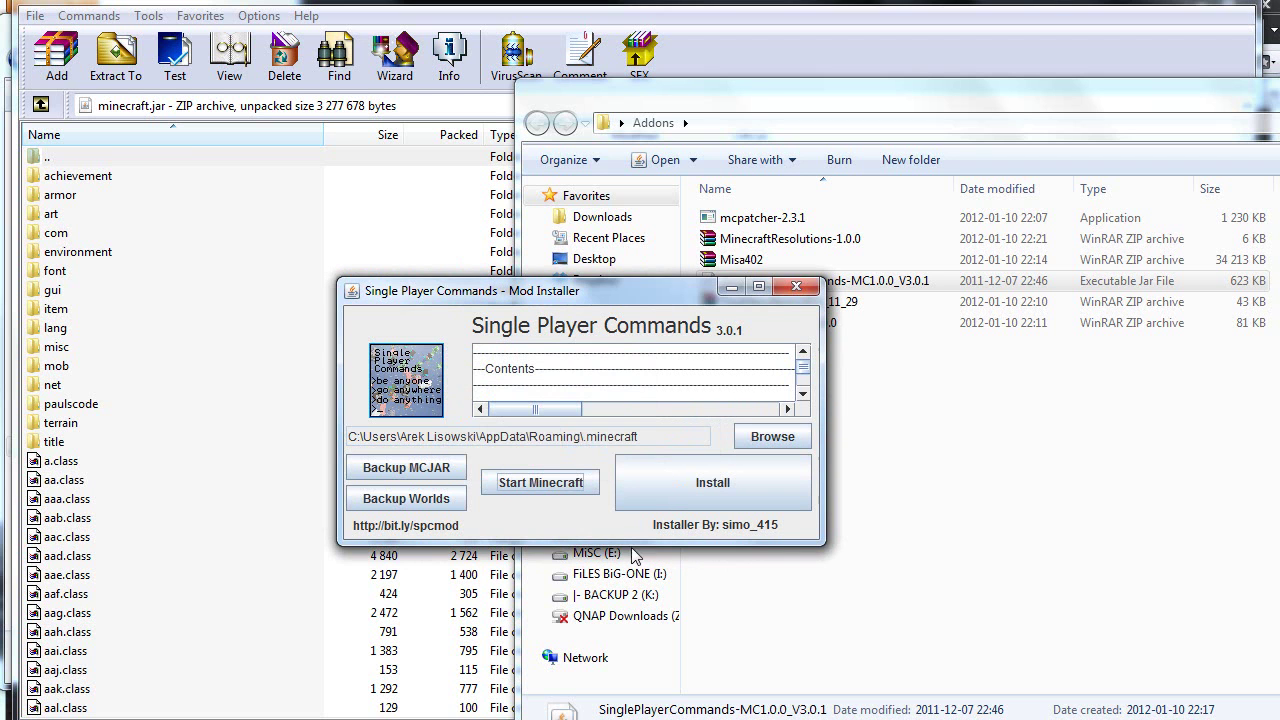
left_click(796, 286)
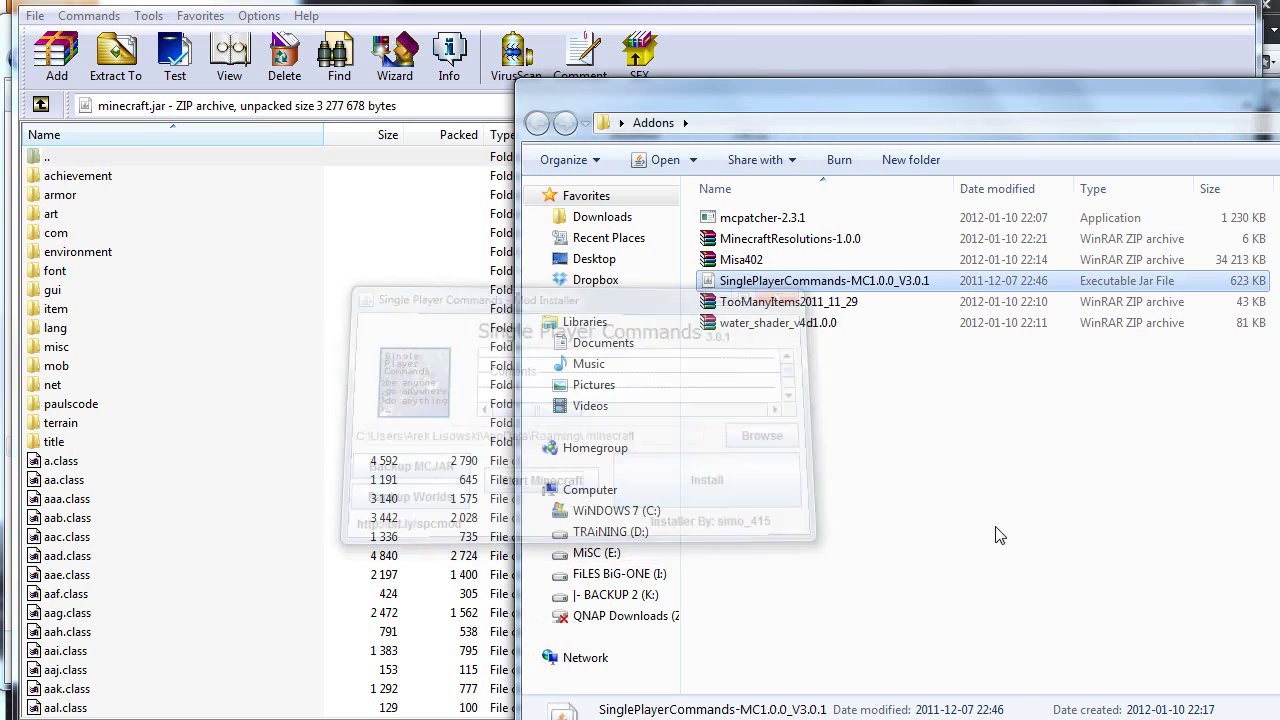
Add all files from the TooManyItems2011_11_29 archive to minecraft.jar with the default archive parameters, and close the TooManyItems archive
double_click(802, 304)
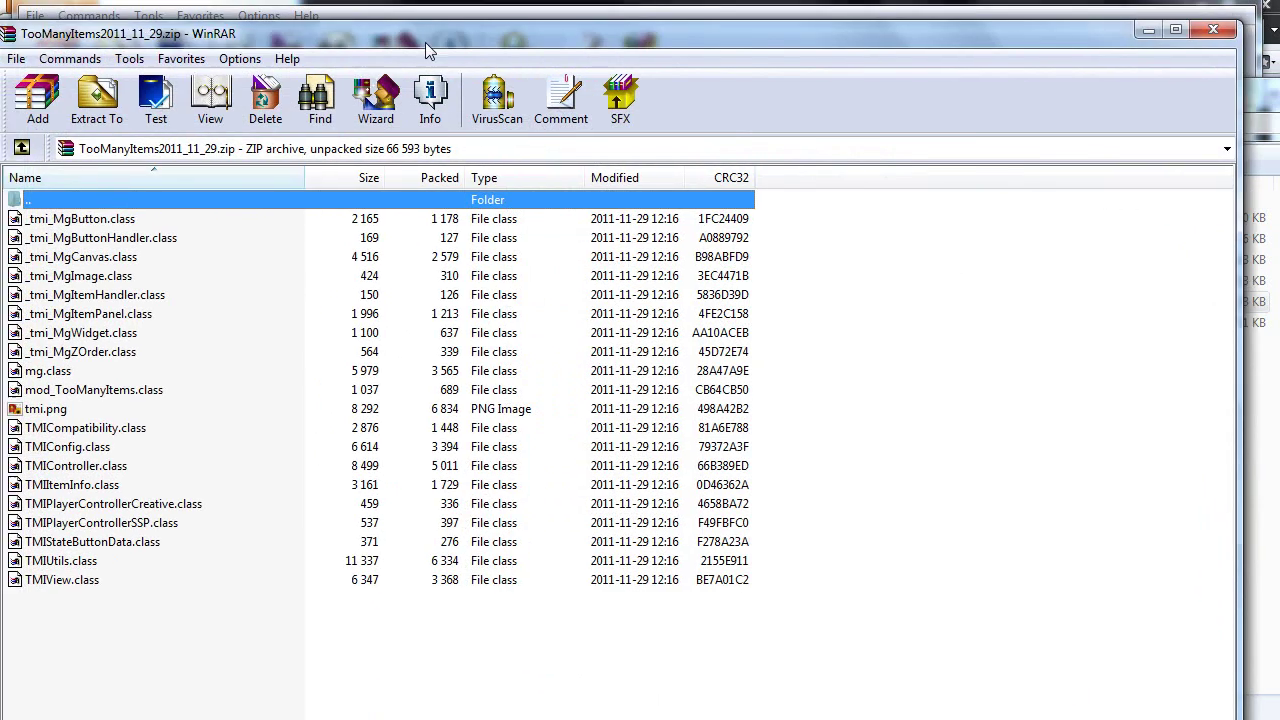
left_click_drag(425, 42, 1225, 45)
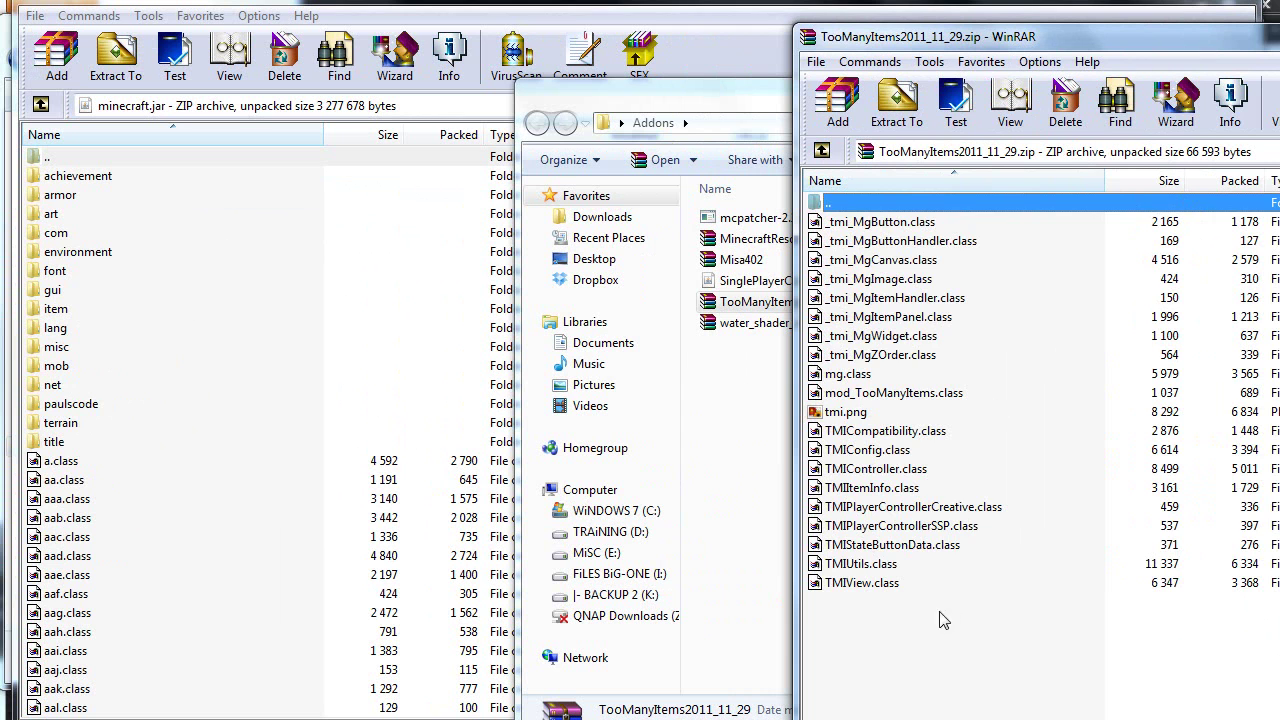
left_click_drag(926, 626, 251, 594)
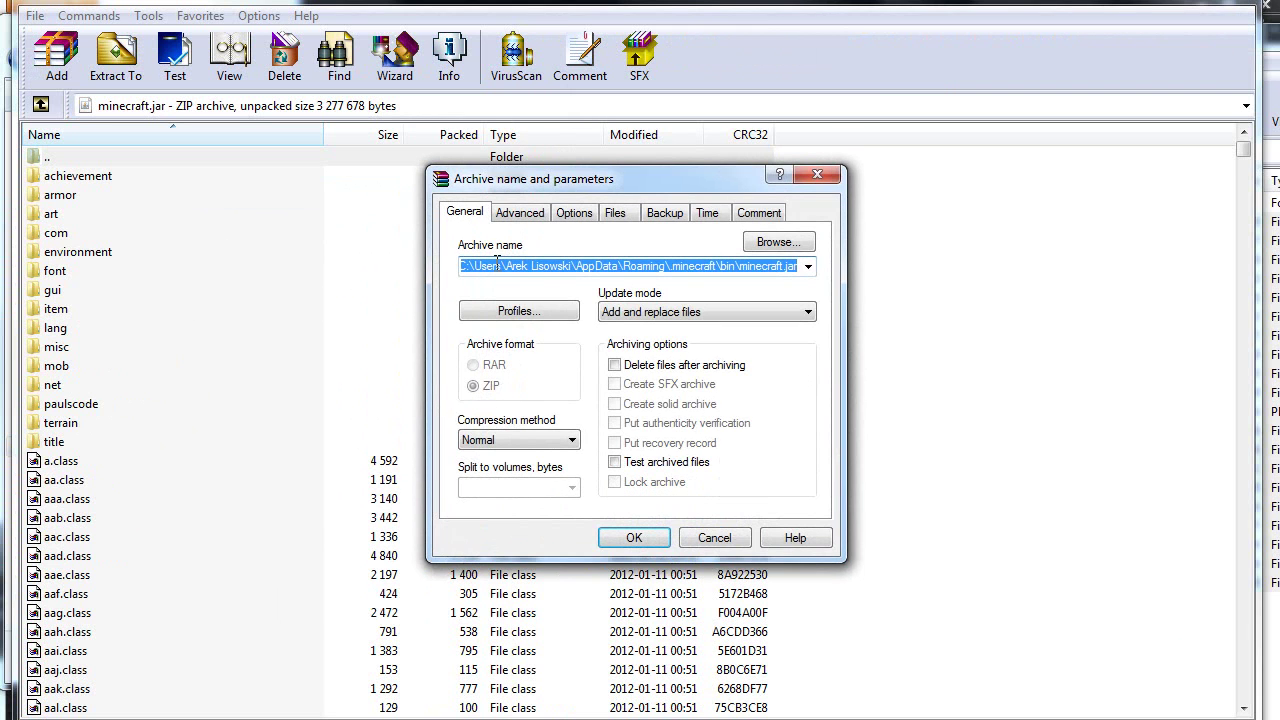
left_click(630, 538)
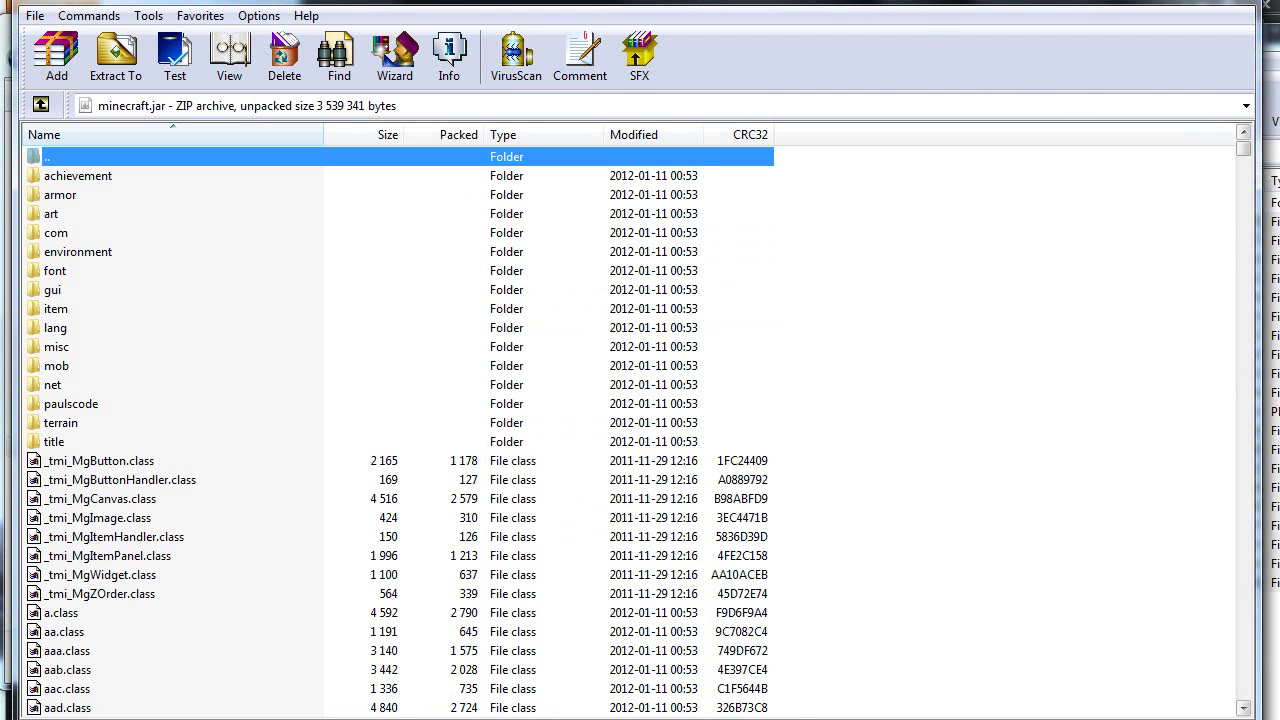
left_click_drag(1265, 60, 1072, 44)
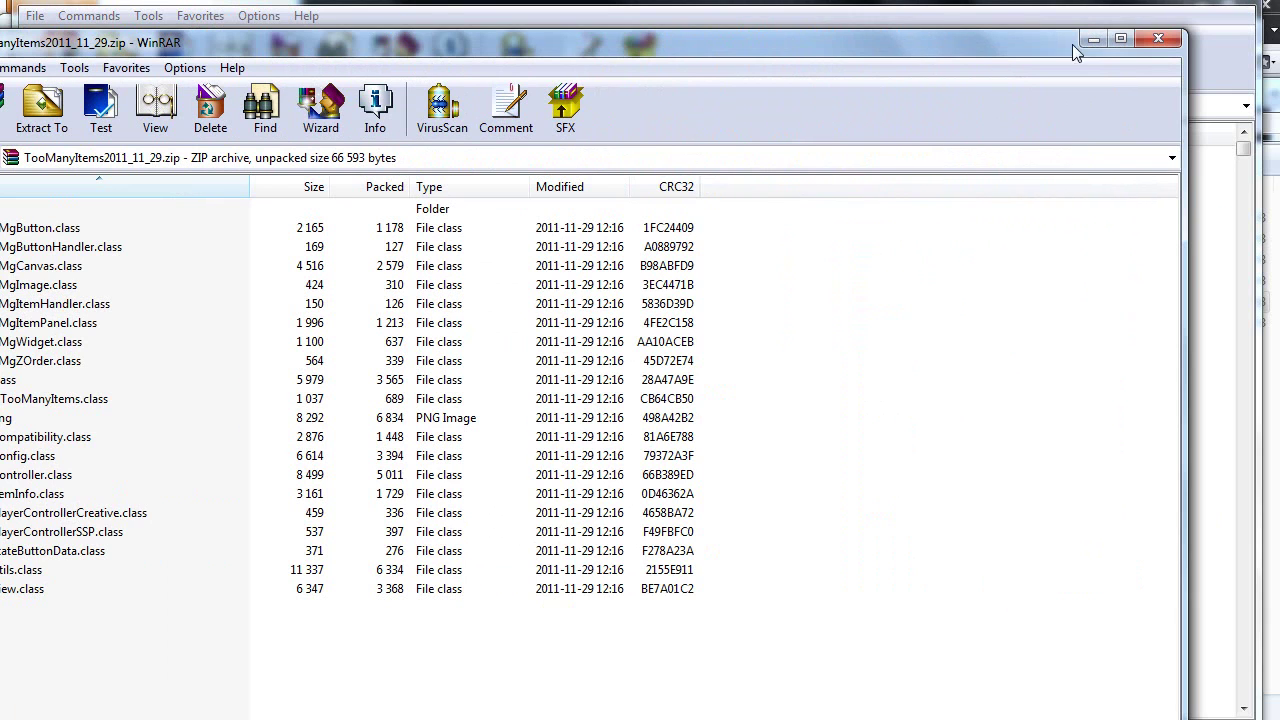
left_click(1158, 38)
left_click(1268, 250)
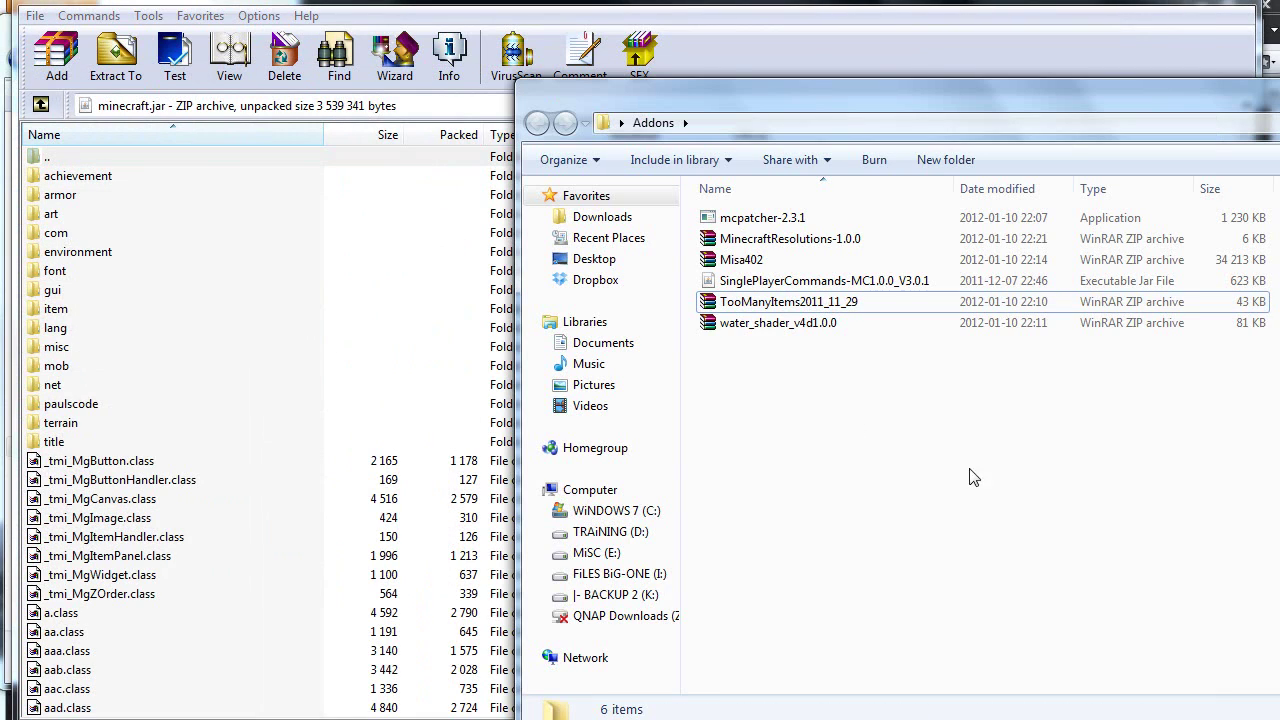
Add the class files from the Minecraft folder of the water_shader_v4d1.0.0 archive to minecraft.jar, and close minecraft.jar
double_click(750, 324)
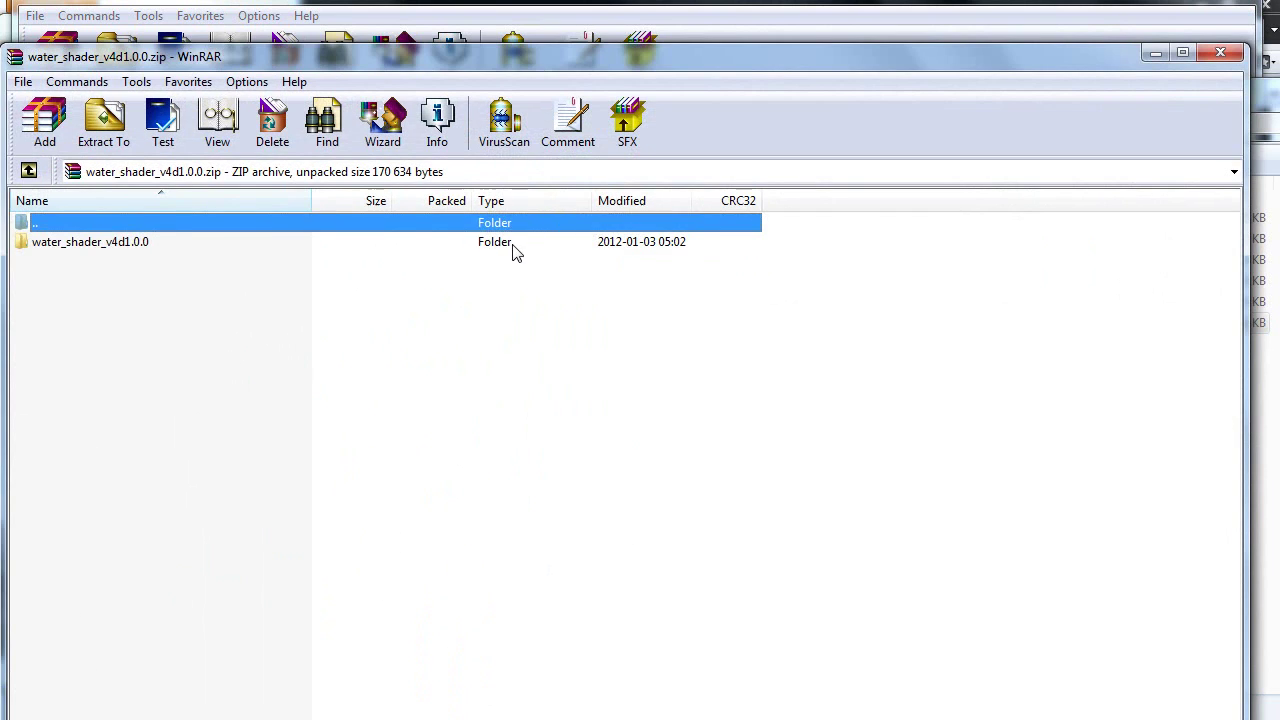
double_click(515, 250)
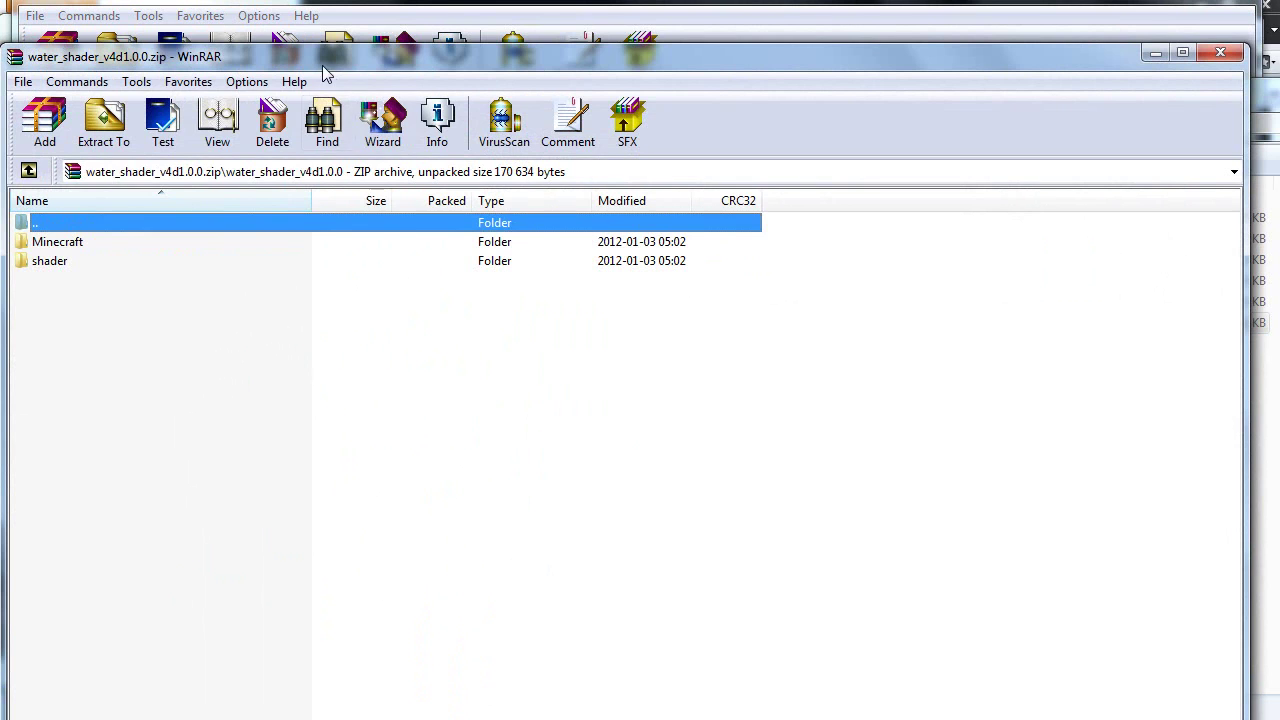
left_click_drag(322, 65, 1013, 121)
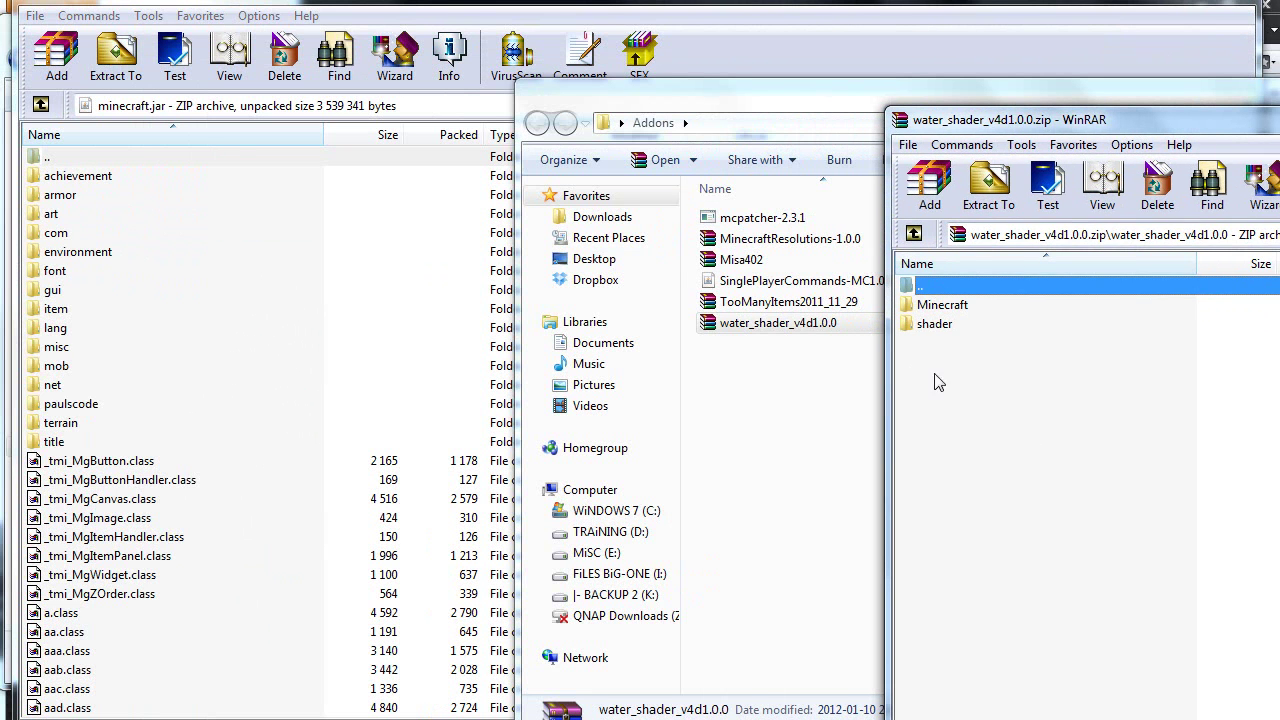
left_click(940, 308)
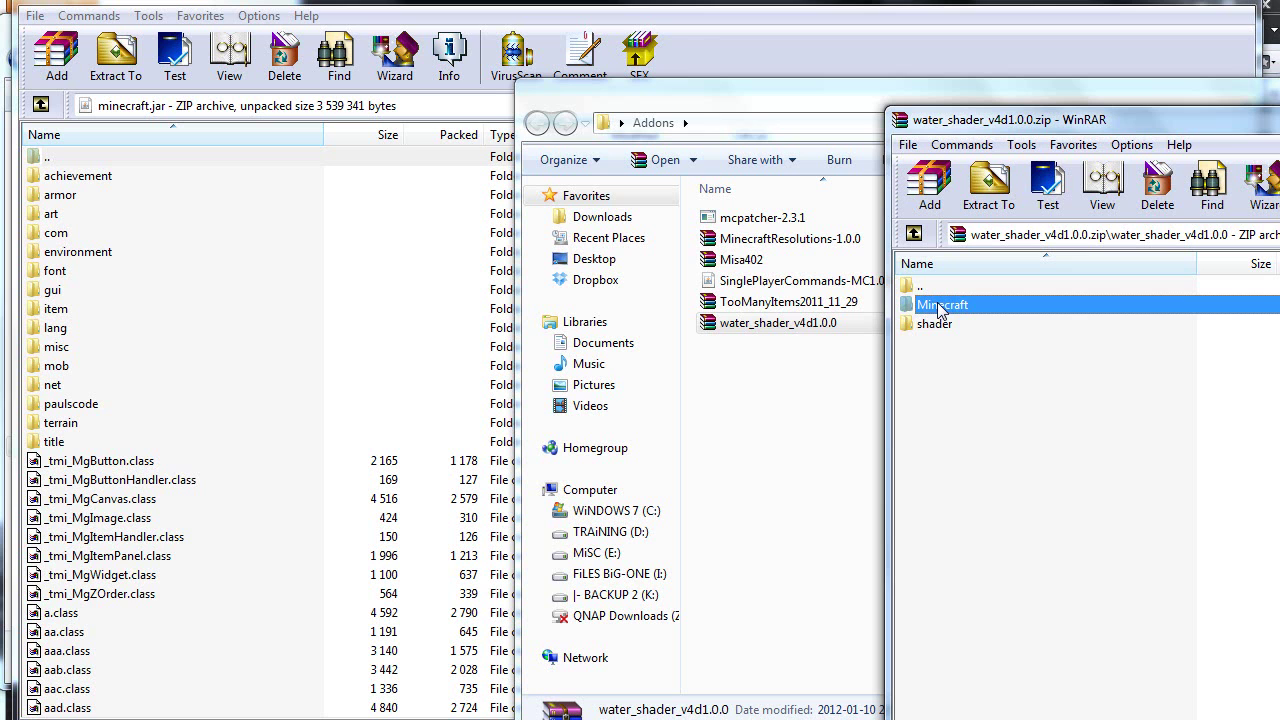
double_click(940, 308)
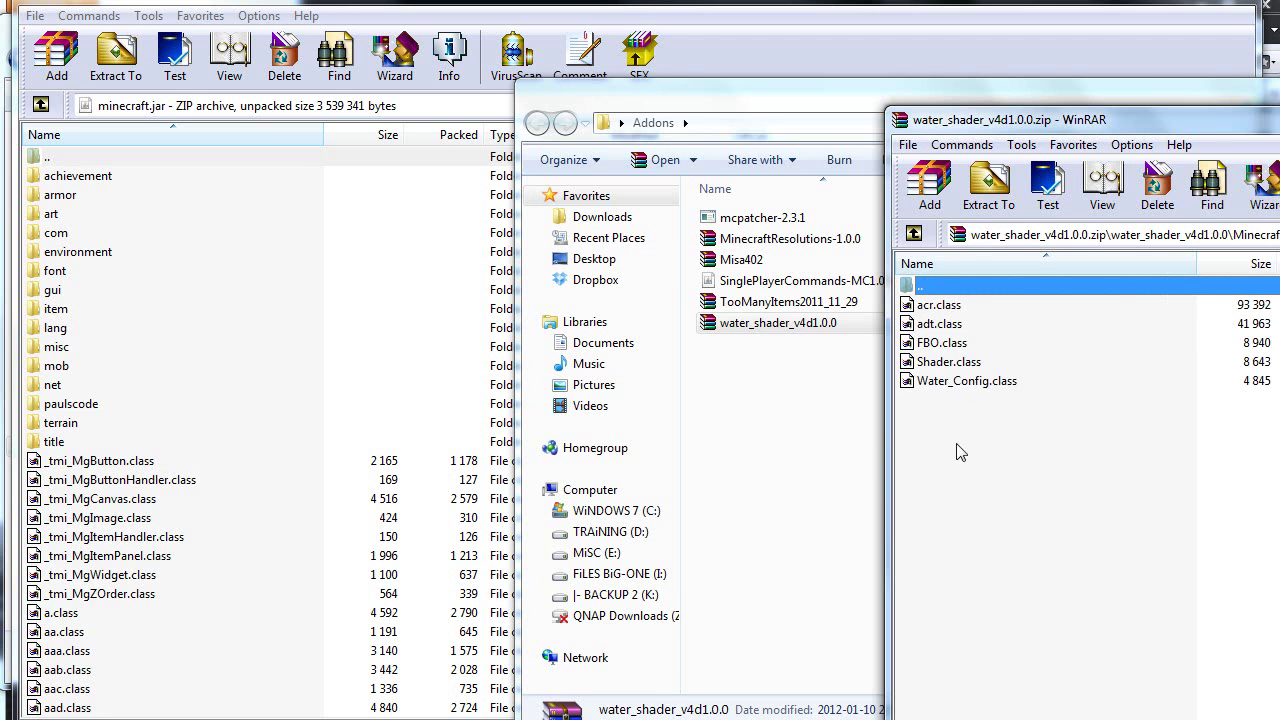
left_click_drag(1011, 450, 280, 560)
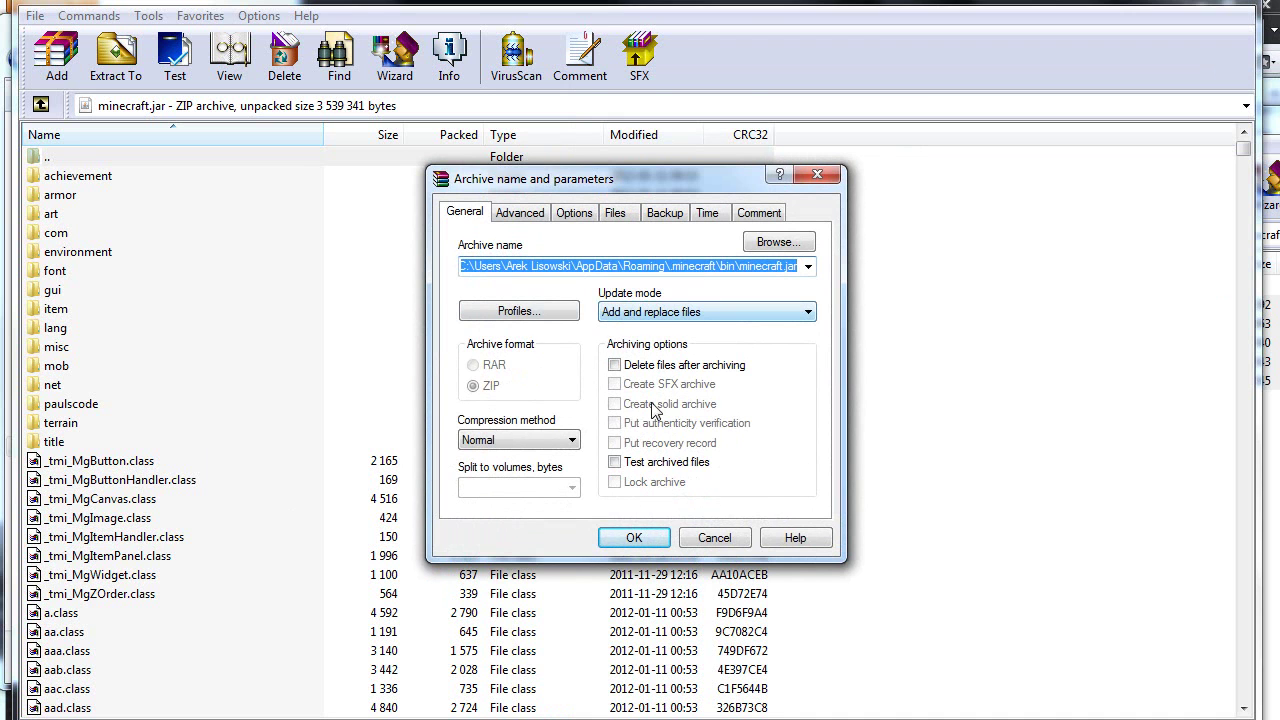
left_click(634, 537)
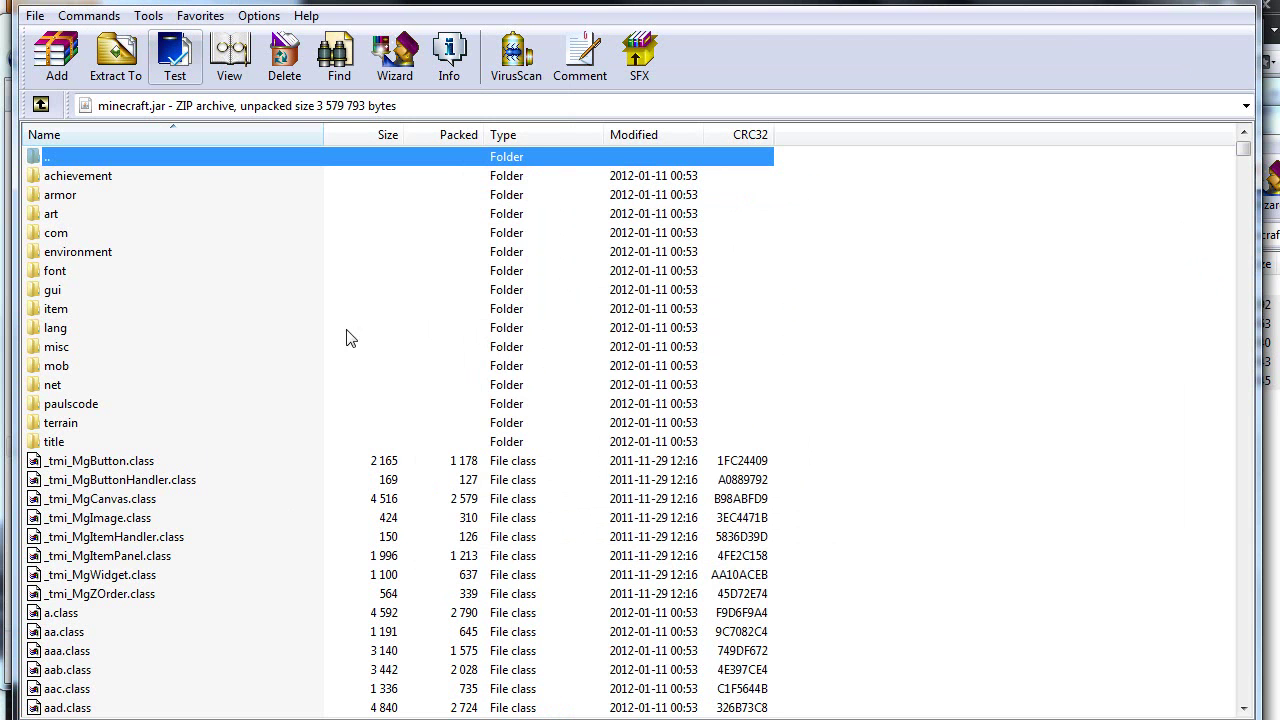
key("alt+F4")
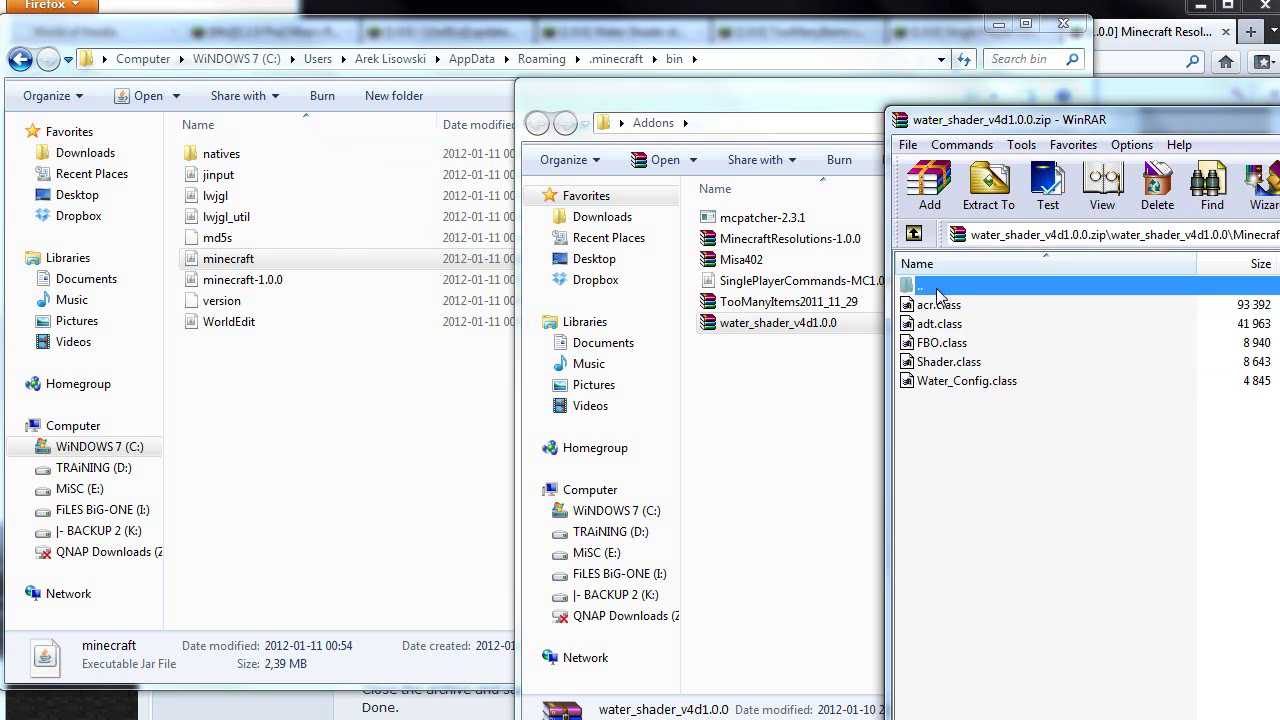
Copy the shader folder from the water_shader_v4d1.0.0 archive into the .minecraft bin folder, and close the archive and the bin window
double_click(937, 288)
left_click(940, 326)
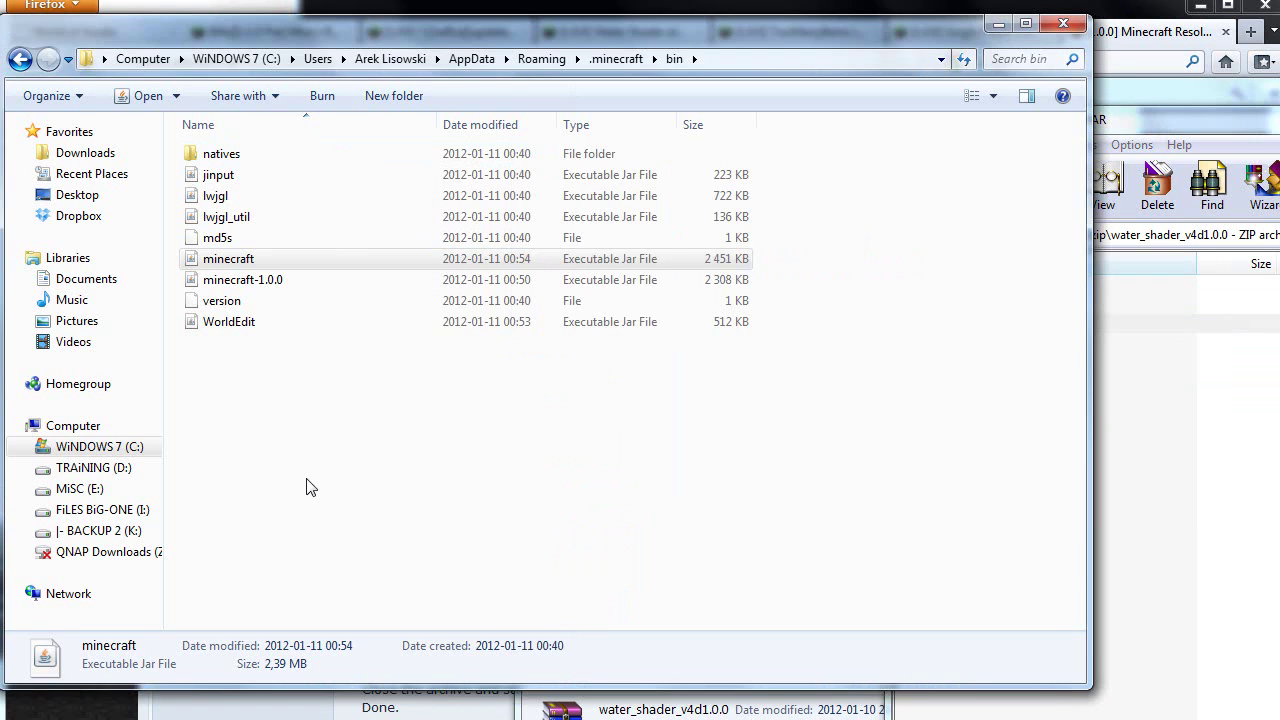
left_click(312, 470)
left_click(616, 58)
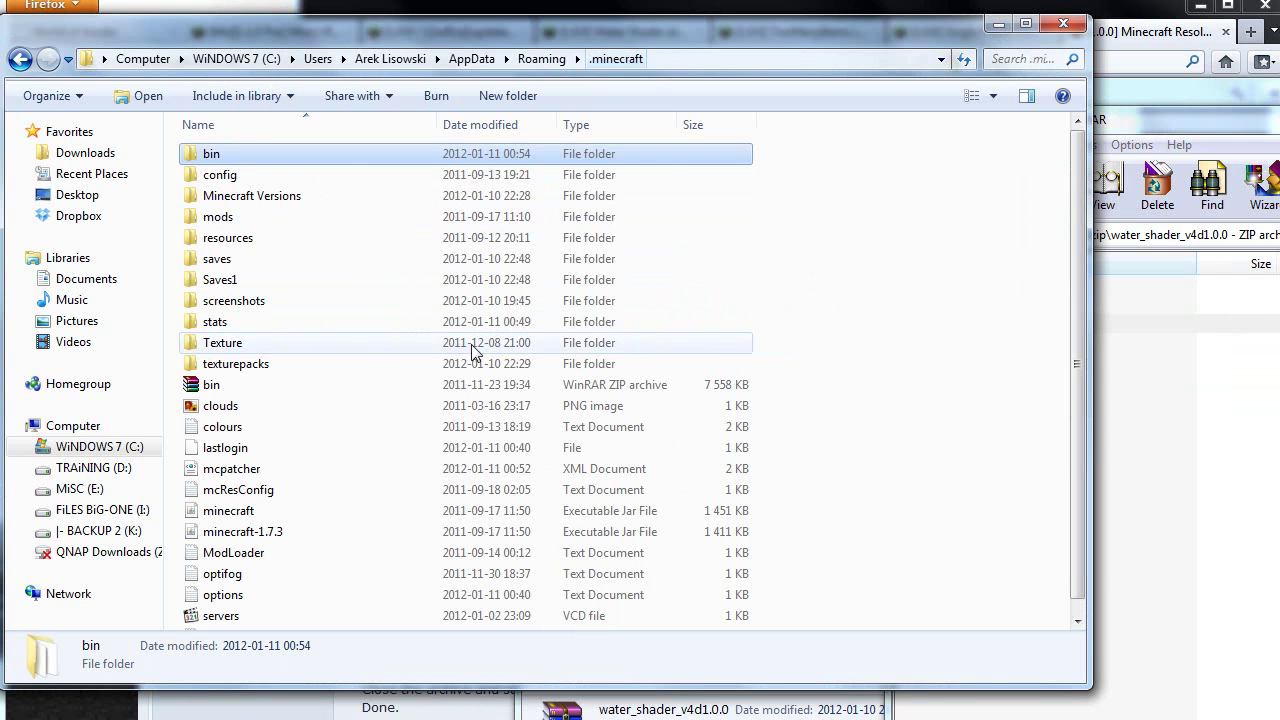
double_click(226, 155)
left_click(1192, 441)
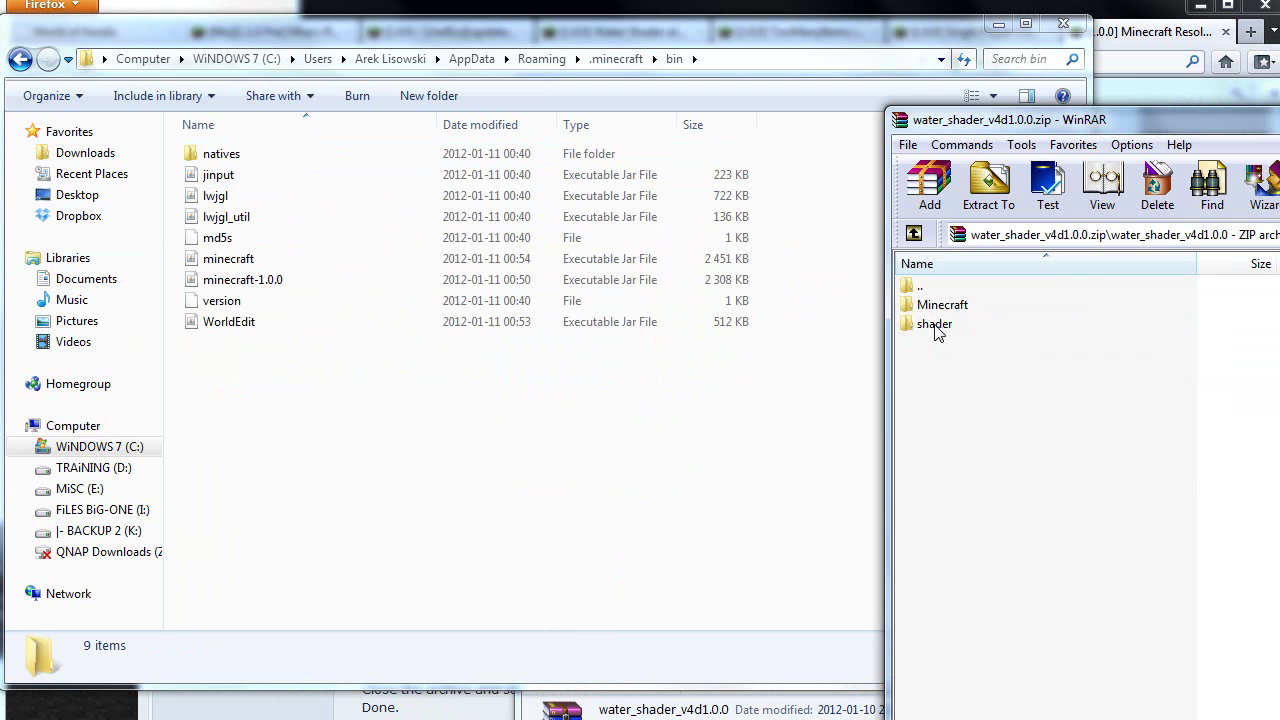
left_click_drag(935, 330, 470, 417)
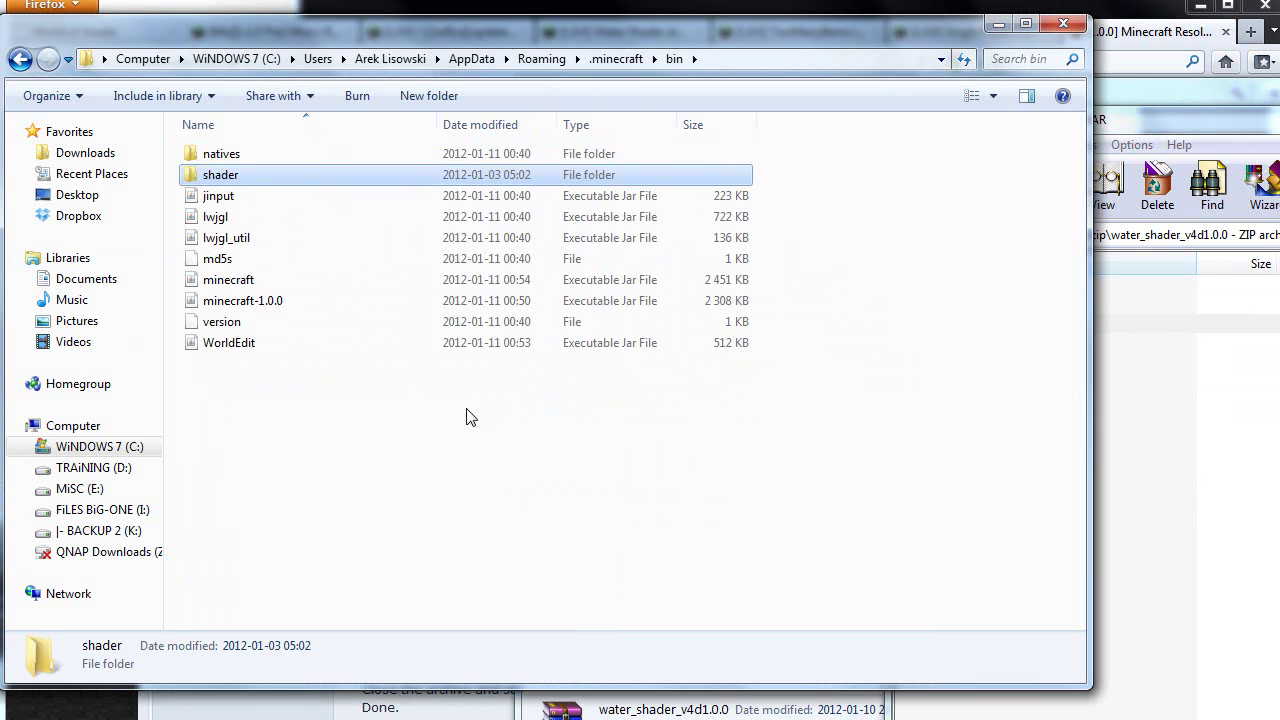
left_click(1240, 354)
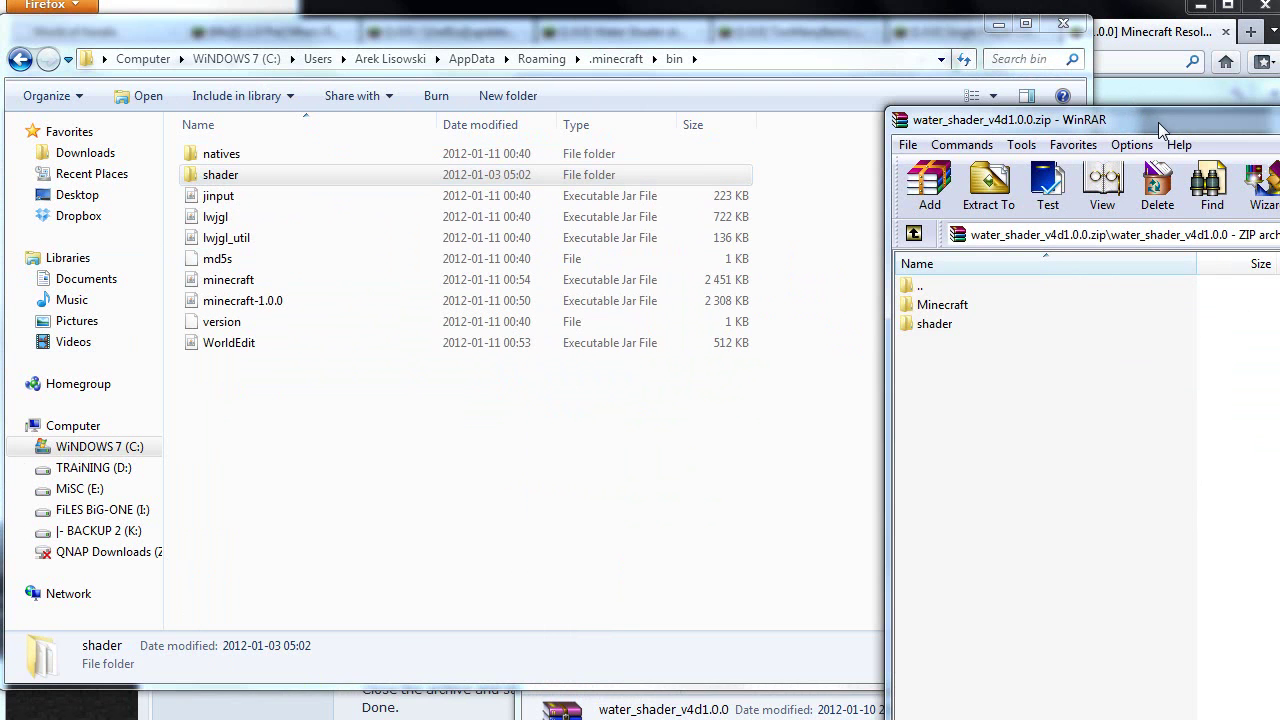
left_click_drag(1158, 122, 392, 121)
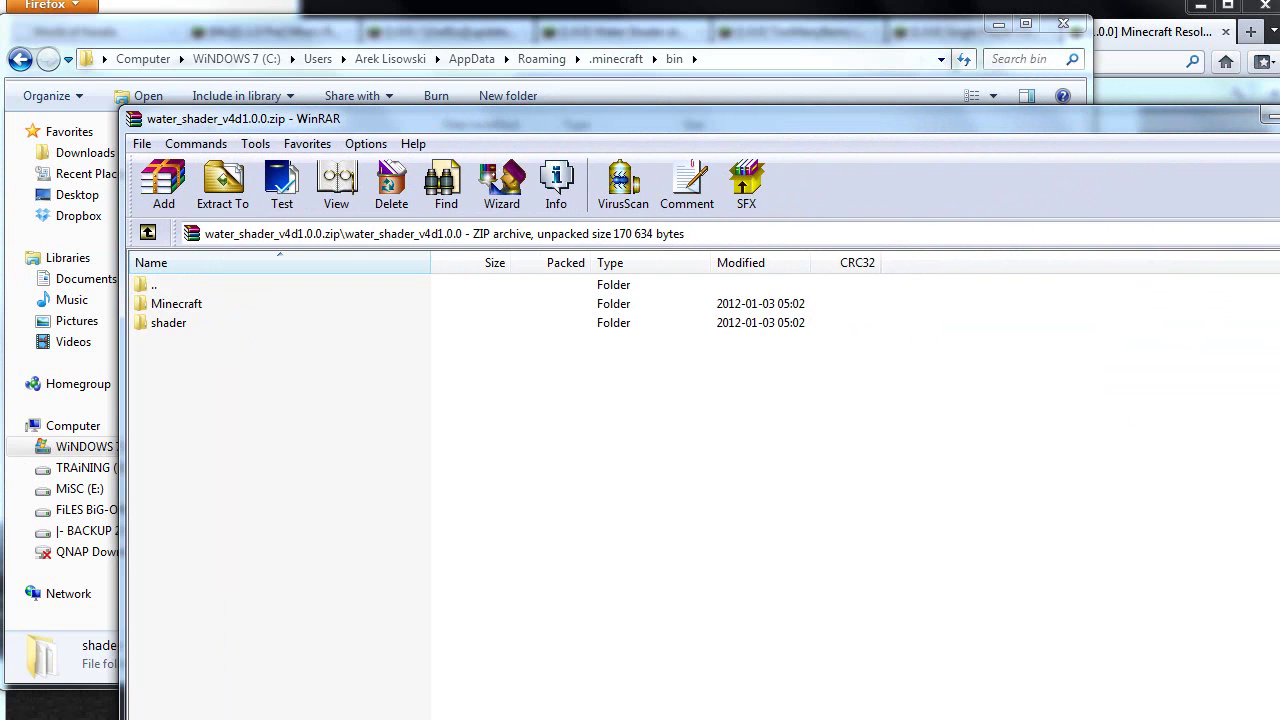
key("alt+F4")
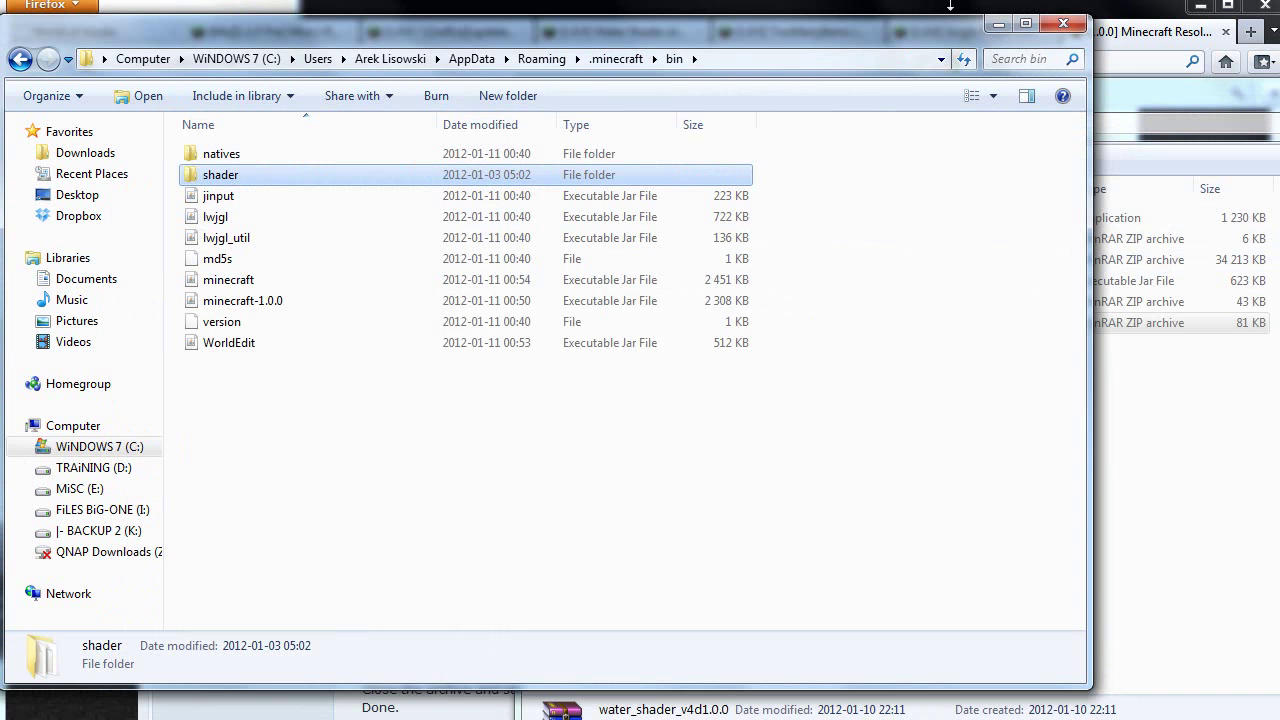
left_click(1066, 26)
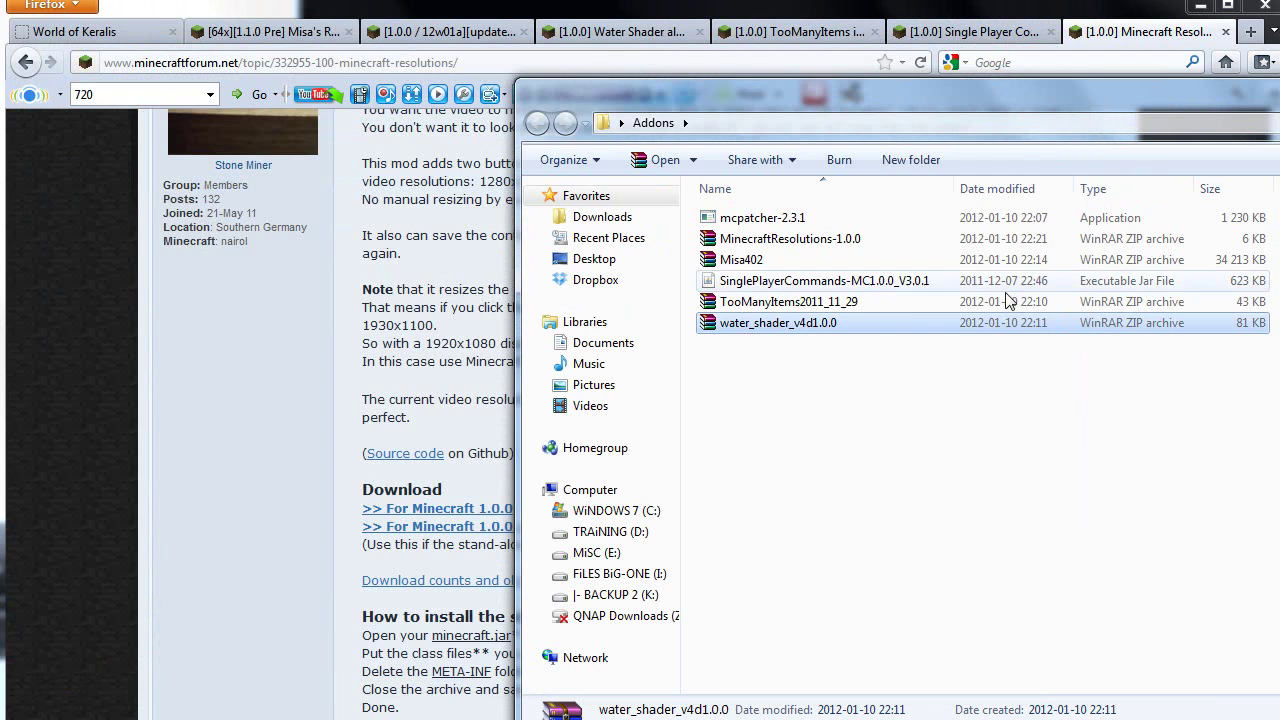
Start the Minecraft Launcher, log in with the remembered account, and open the game's video settings
left_click(998, 480)
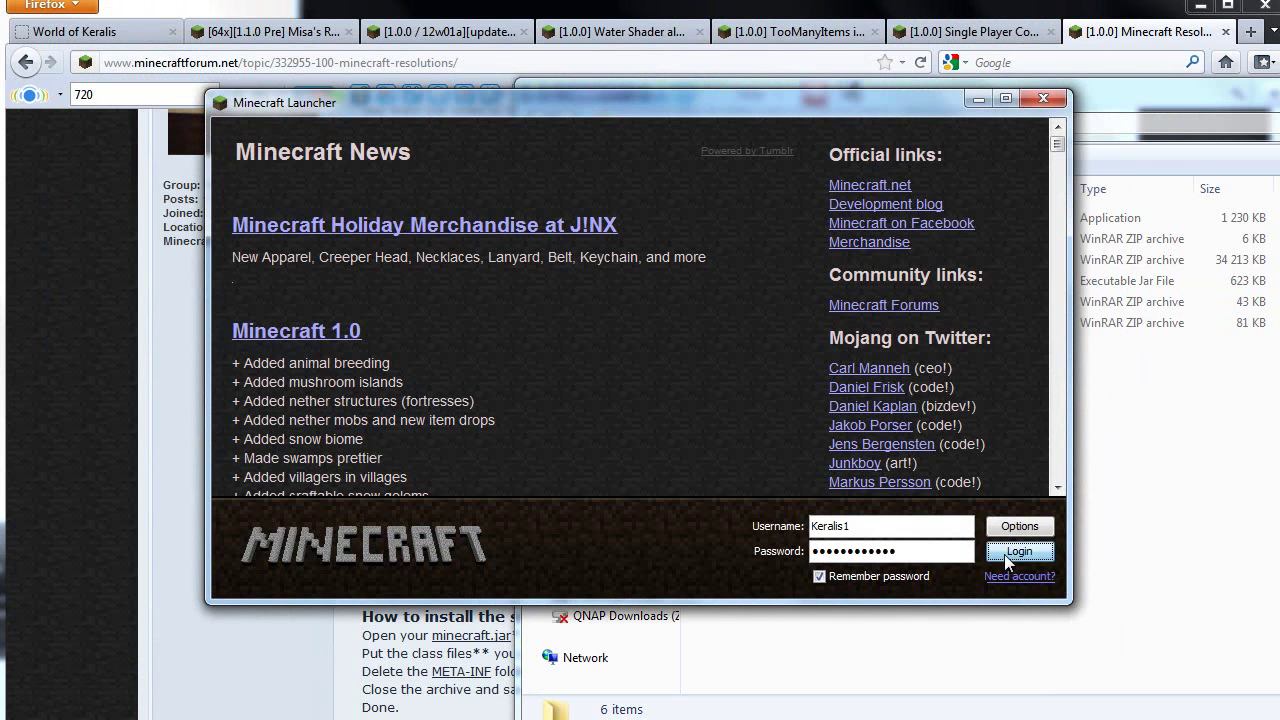
left_click(1004, 554)
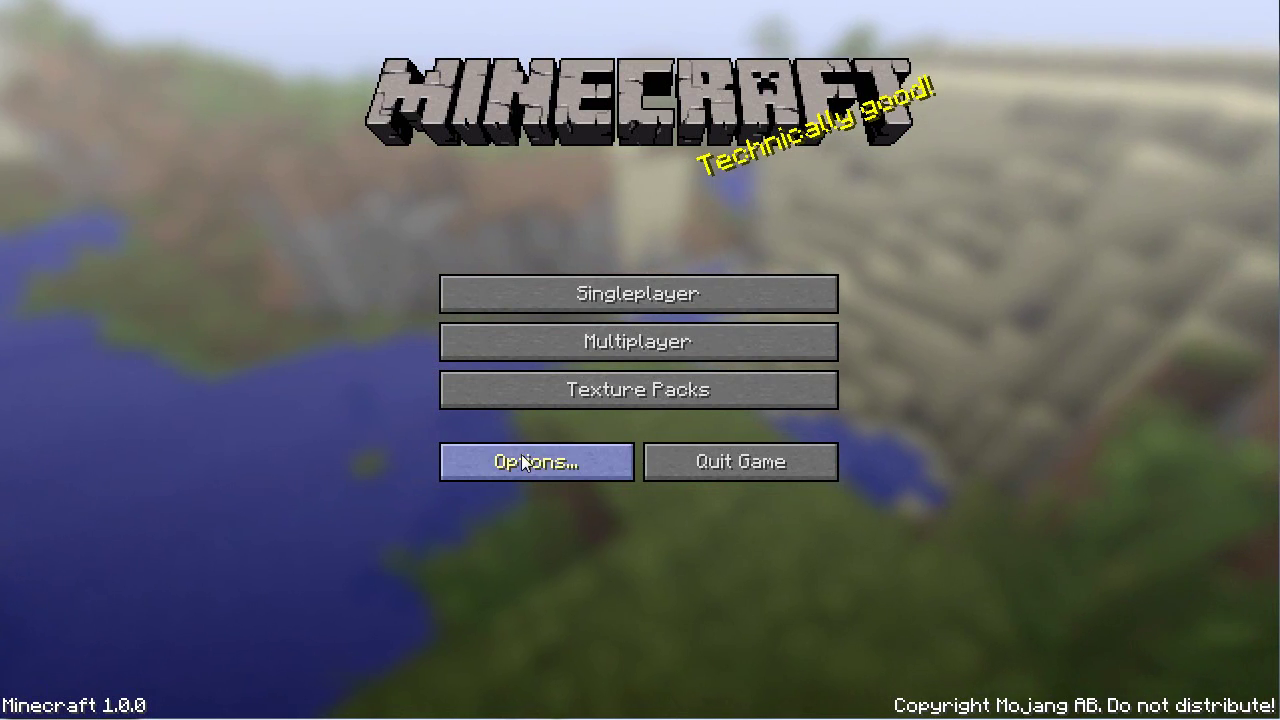
left_click(495, 464)
left_click(576, 352)
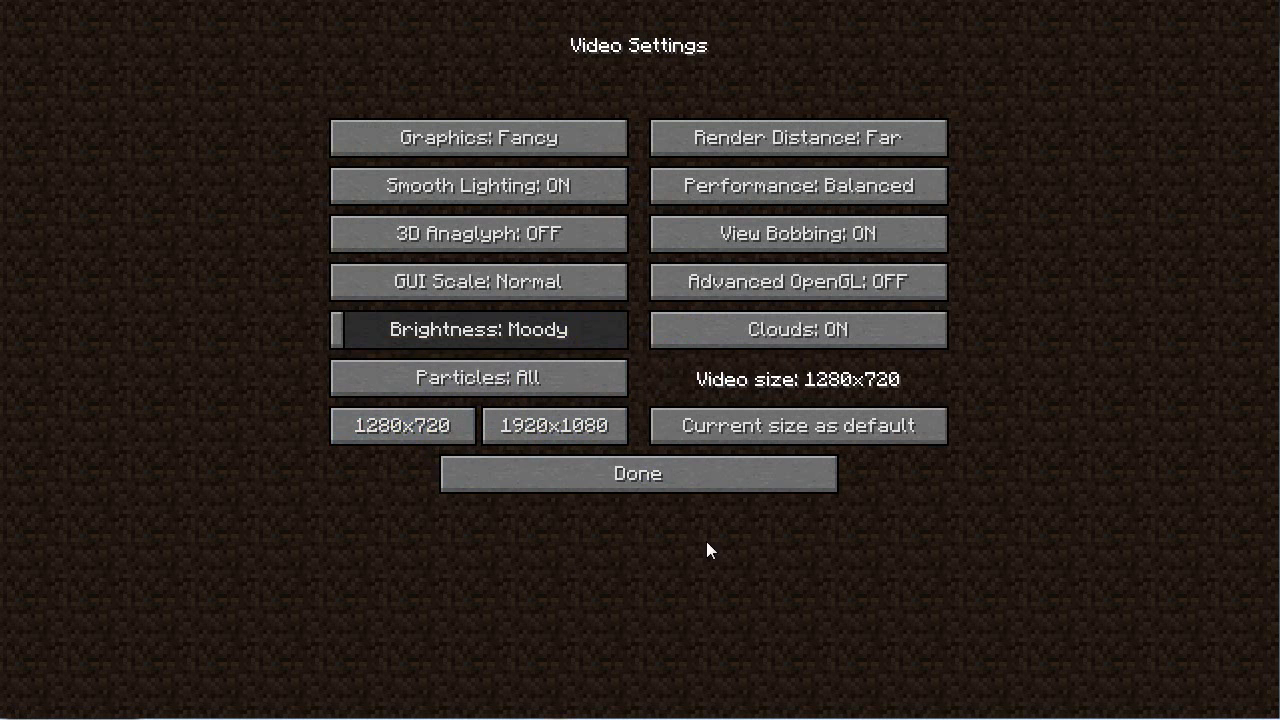
Leave the video settings and options, and apply the Misa400.zip texture pack
left_click(624, 476)
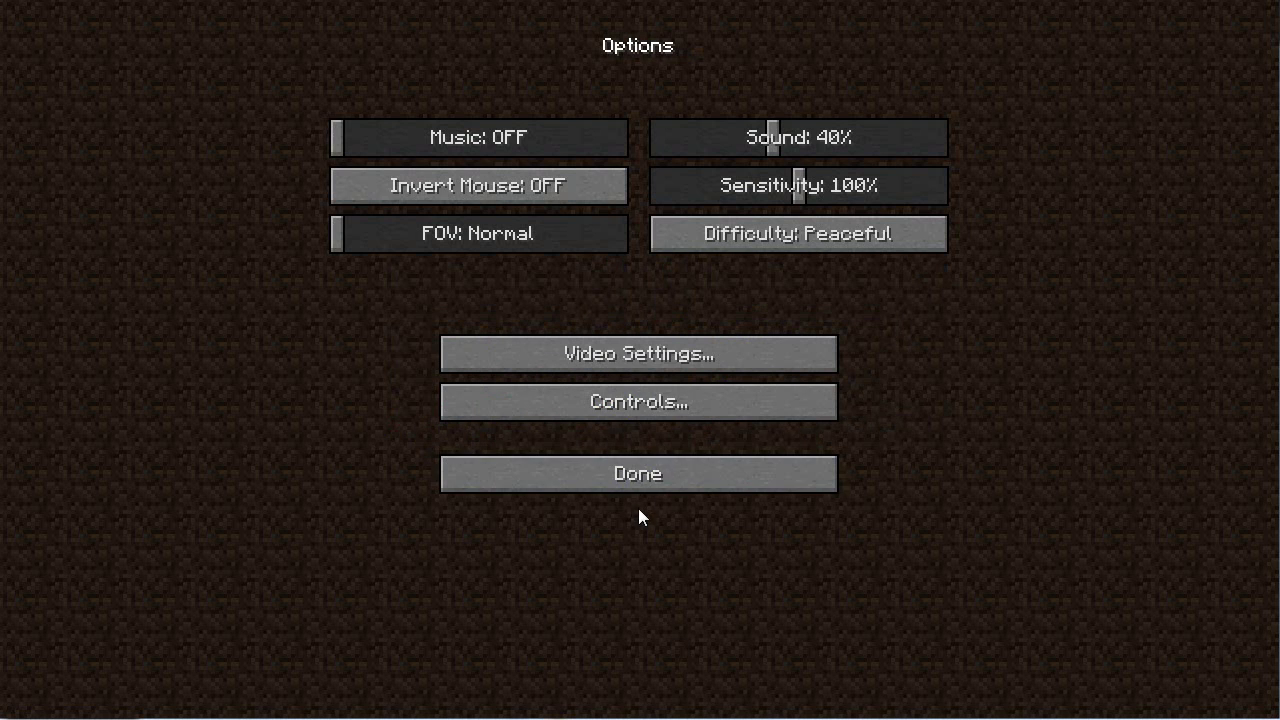
left_click(638, 476)
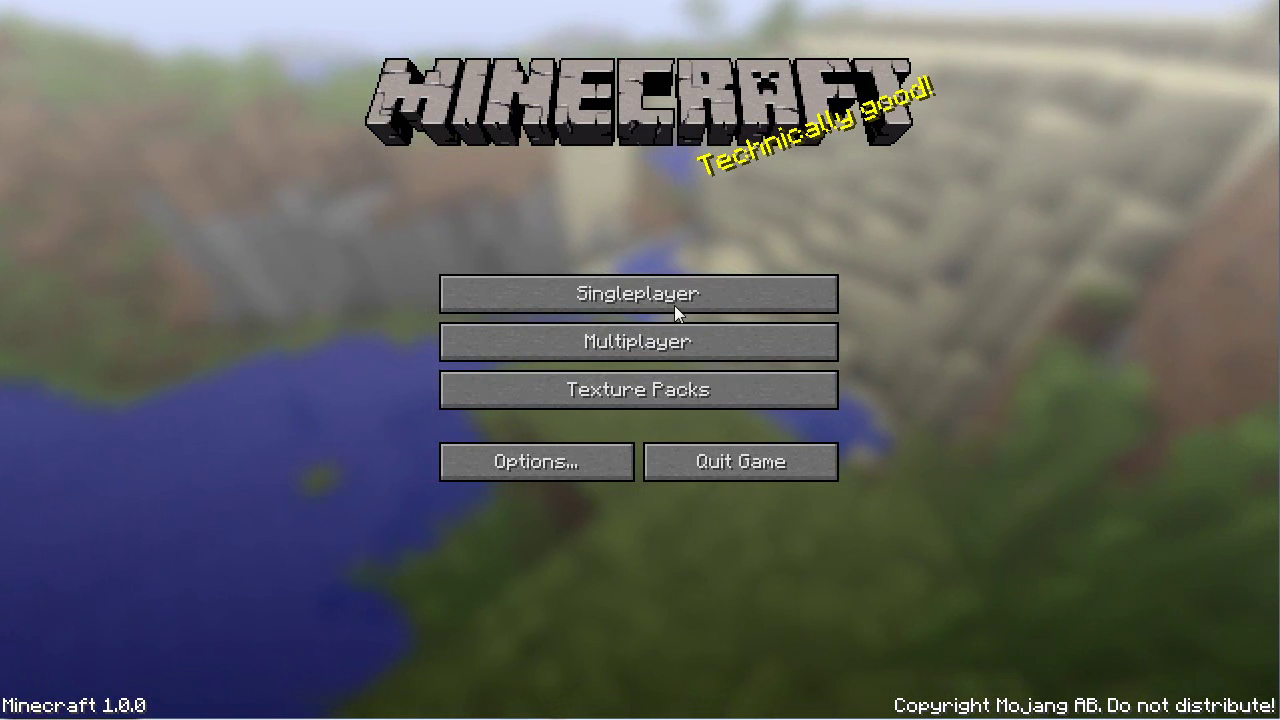
left_click(624, 402)
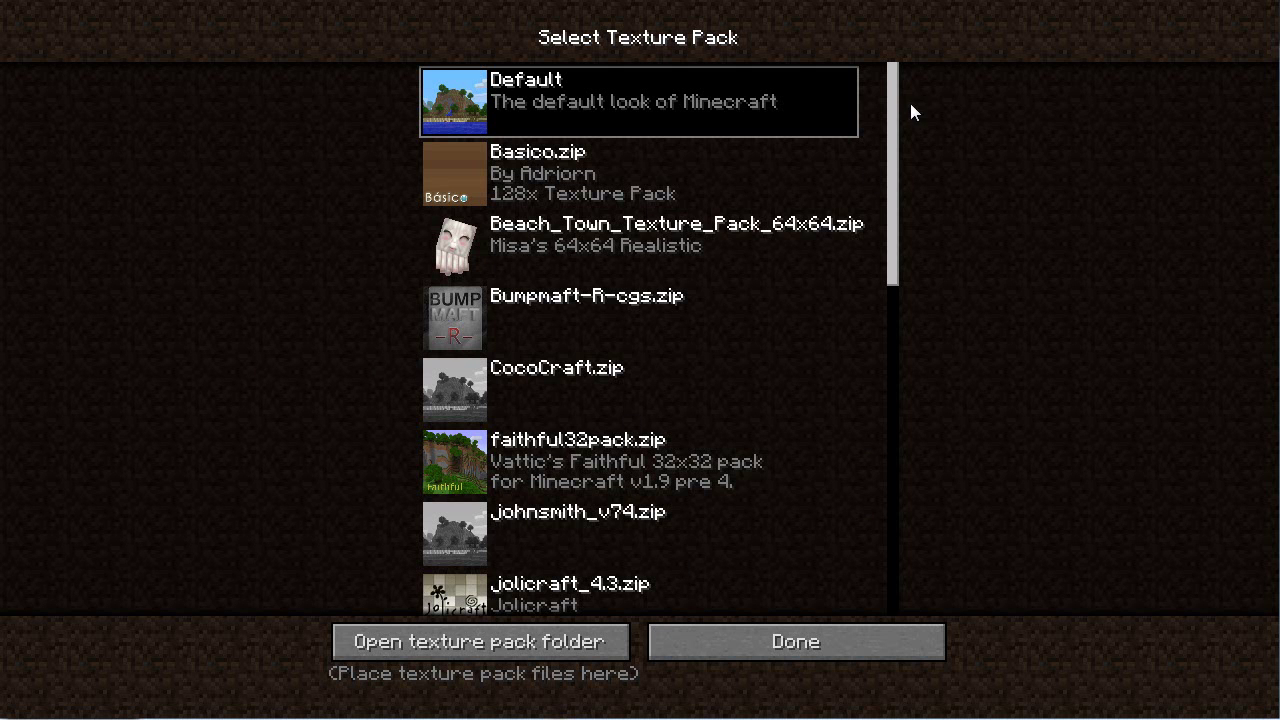
left_click_drag(899, 100, 892, 459)
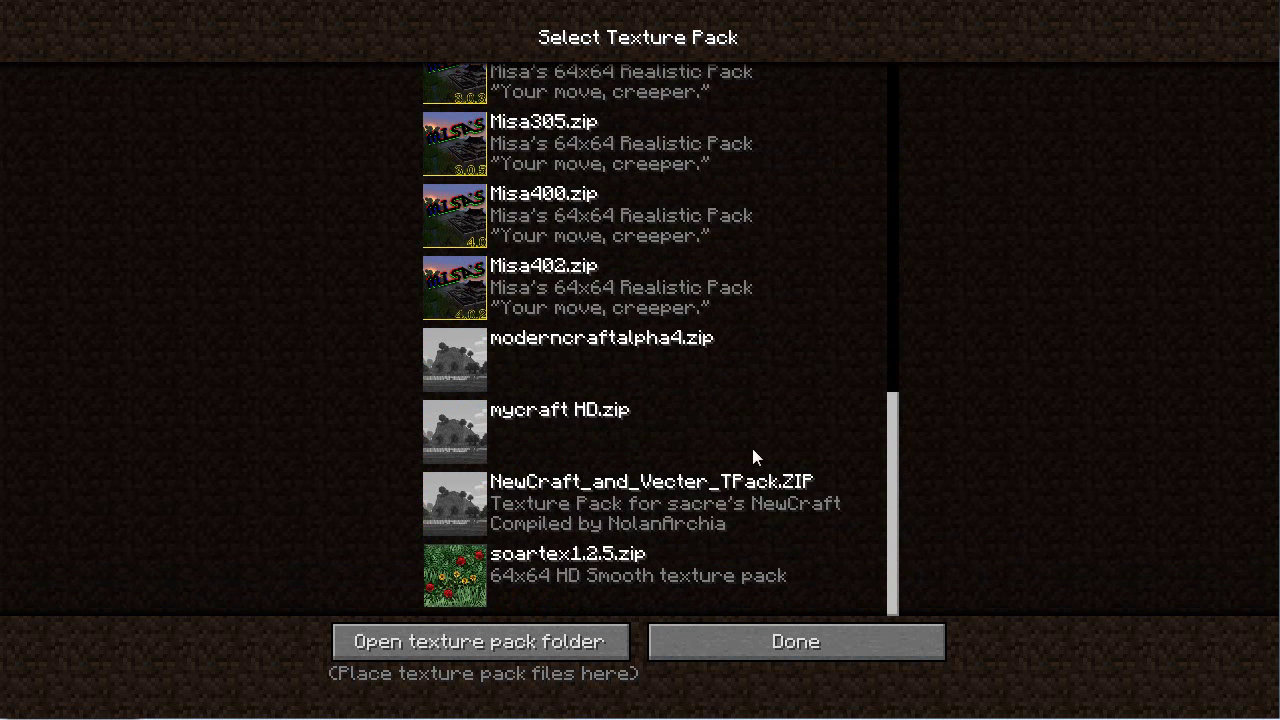
left_click(567, 214)
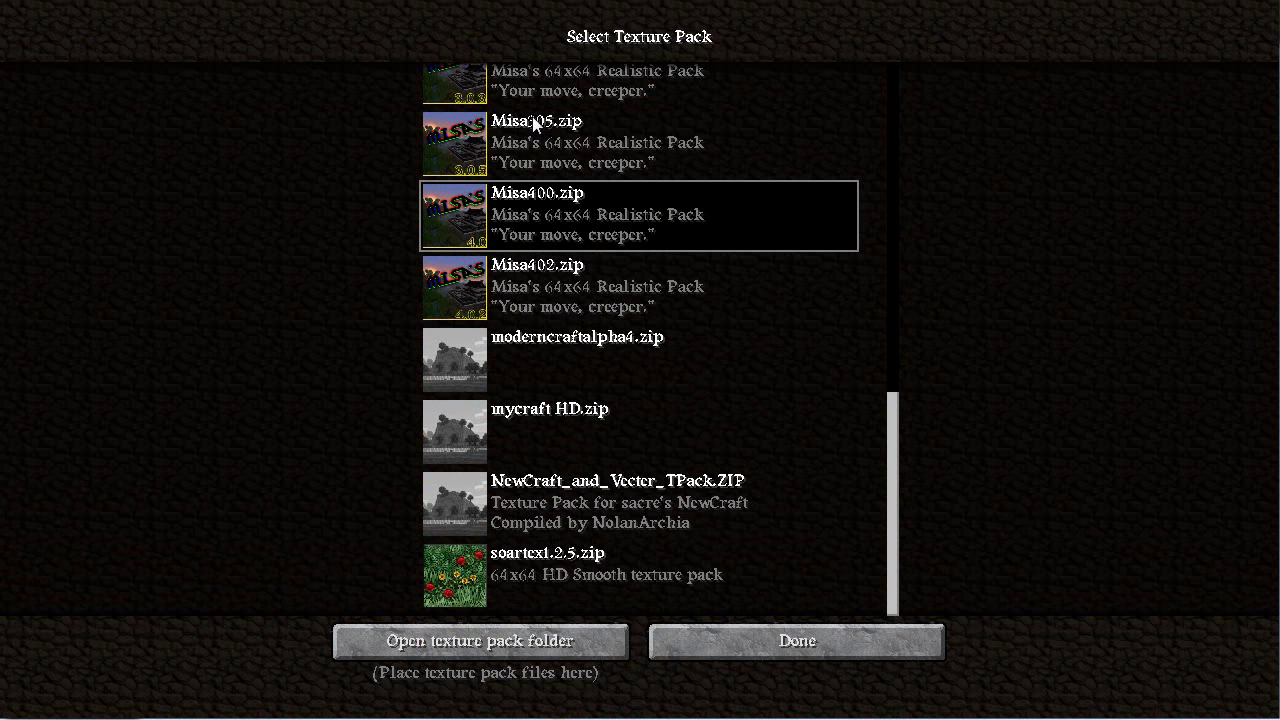
left_click(783, 639)
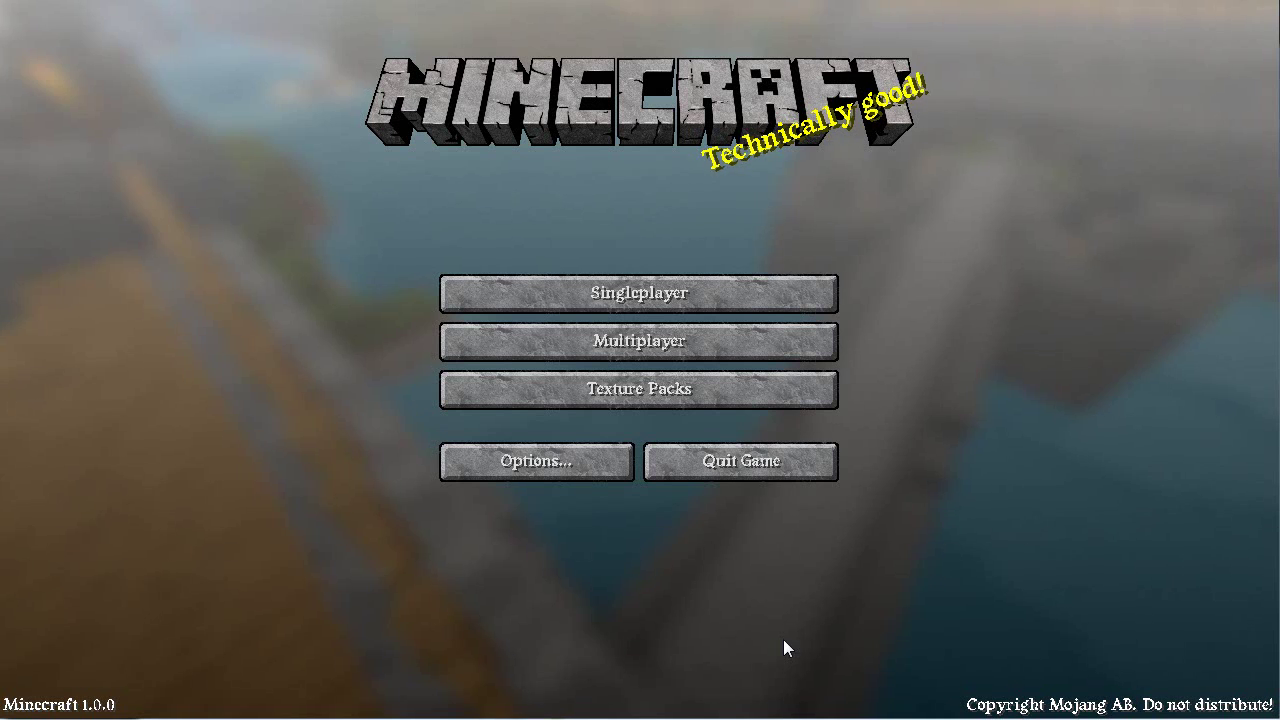
Load the single-player world World of Keralis and get the WorldEdit selection axe with the //wand command
left_click(516, 301)
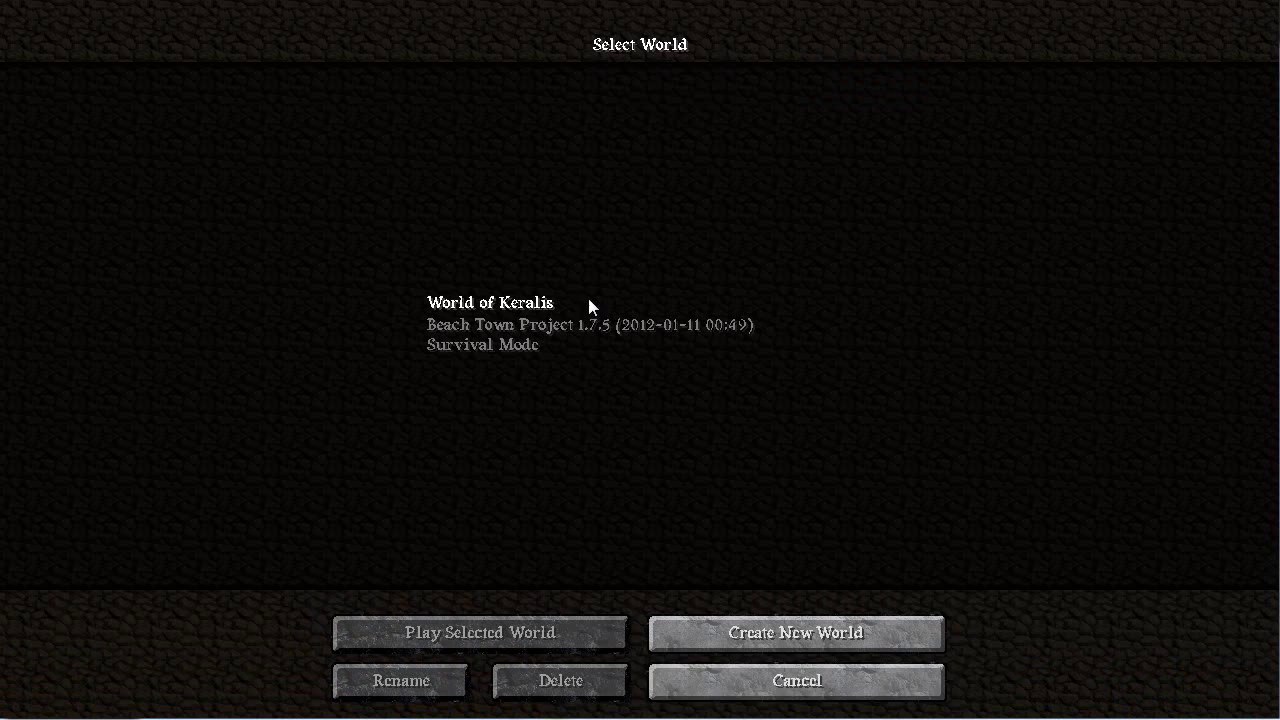
double_click(487, 304)
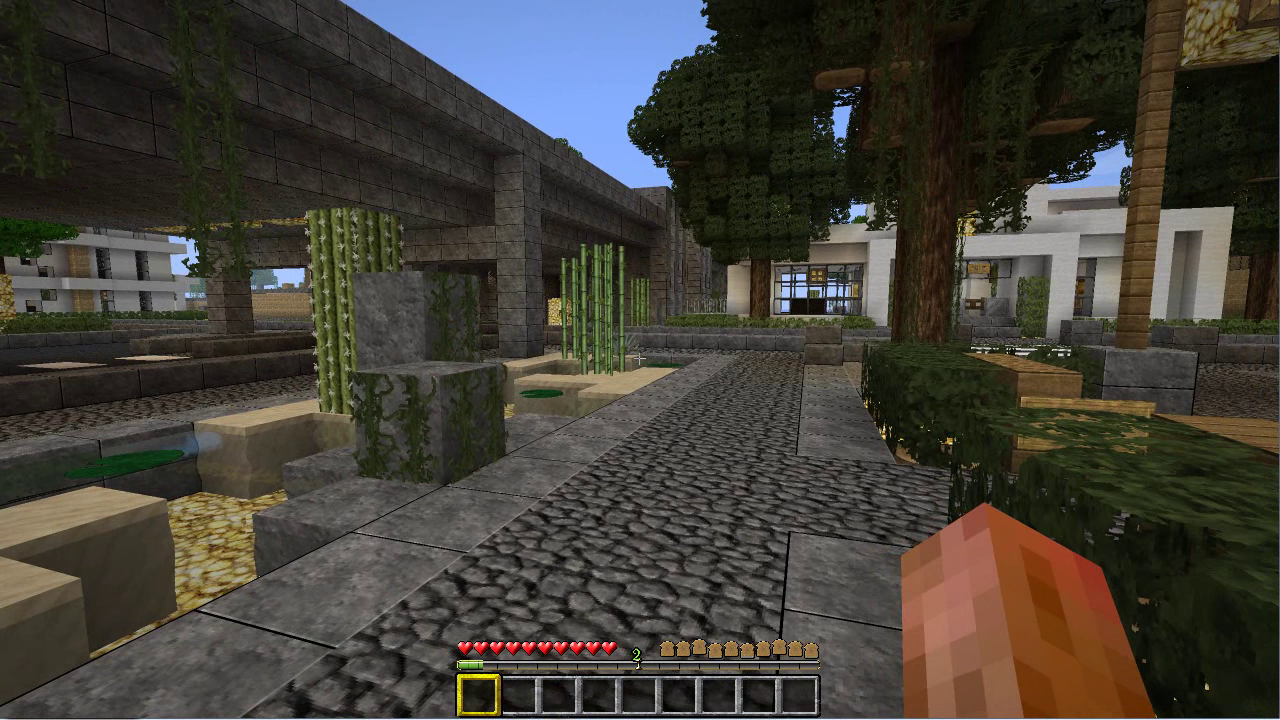
key("t")
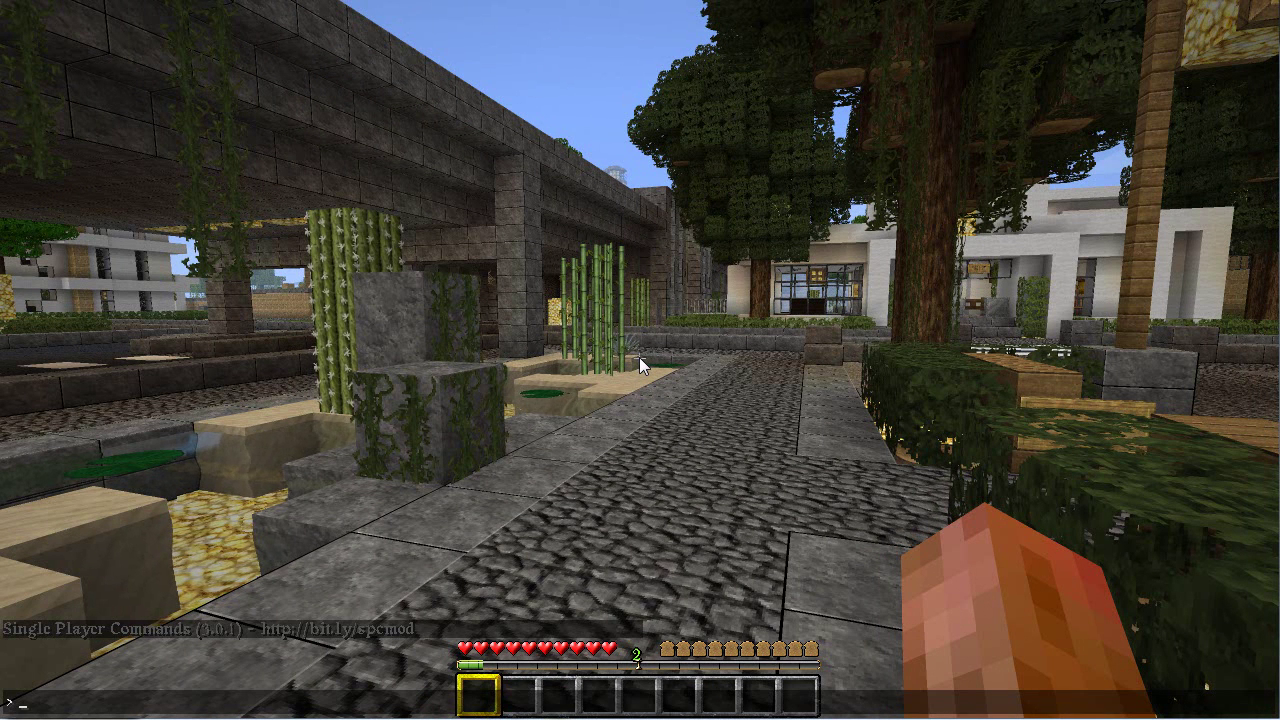
type("//wand")
key("Return")
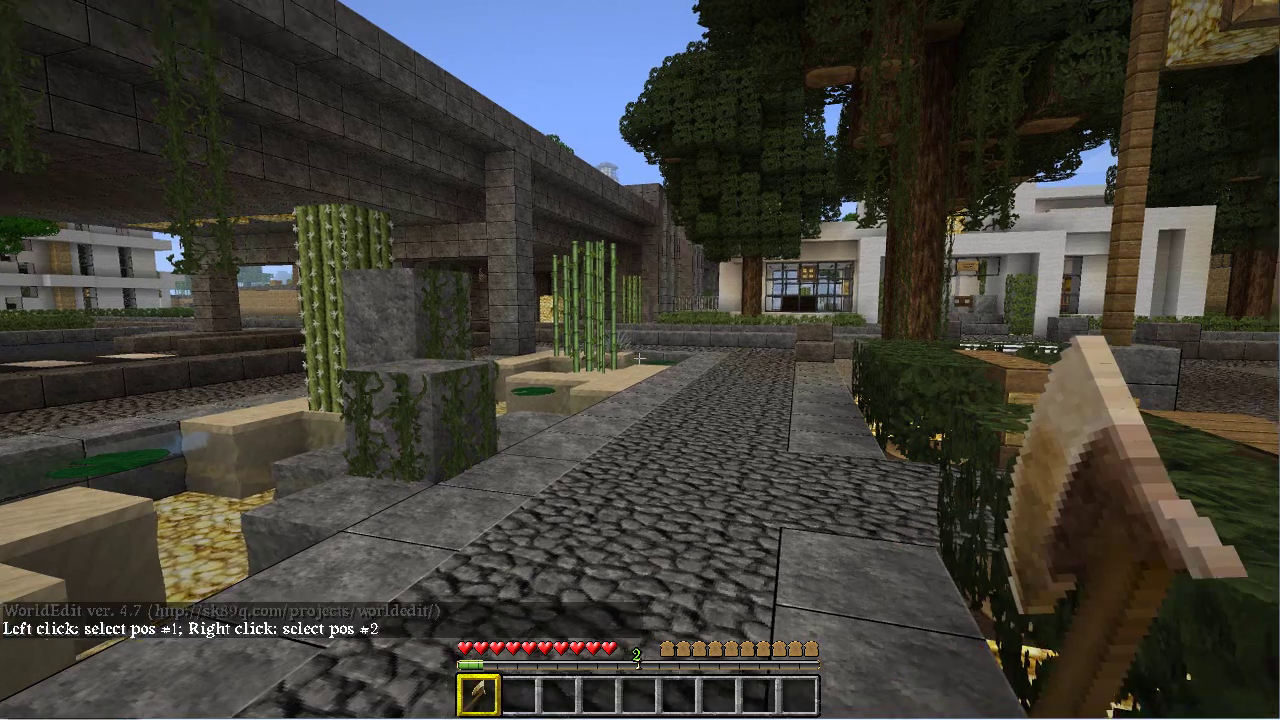
Mark the cobblestone path between the ponds and hedges as a WorldEdit selection, setting its first and second positions at opposite ends
key("w")
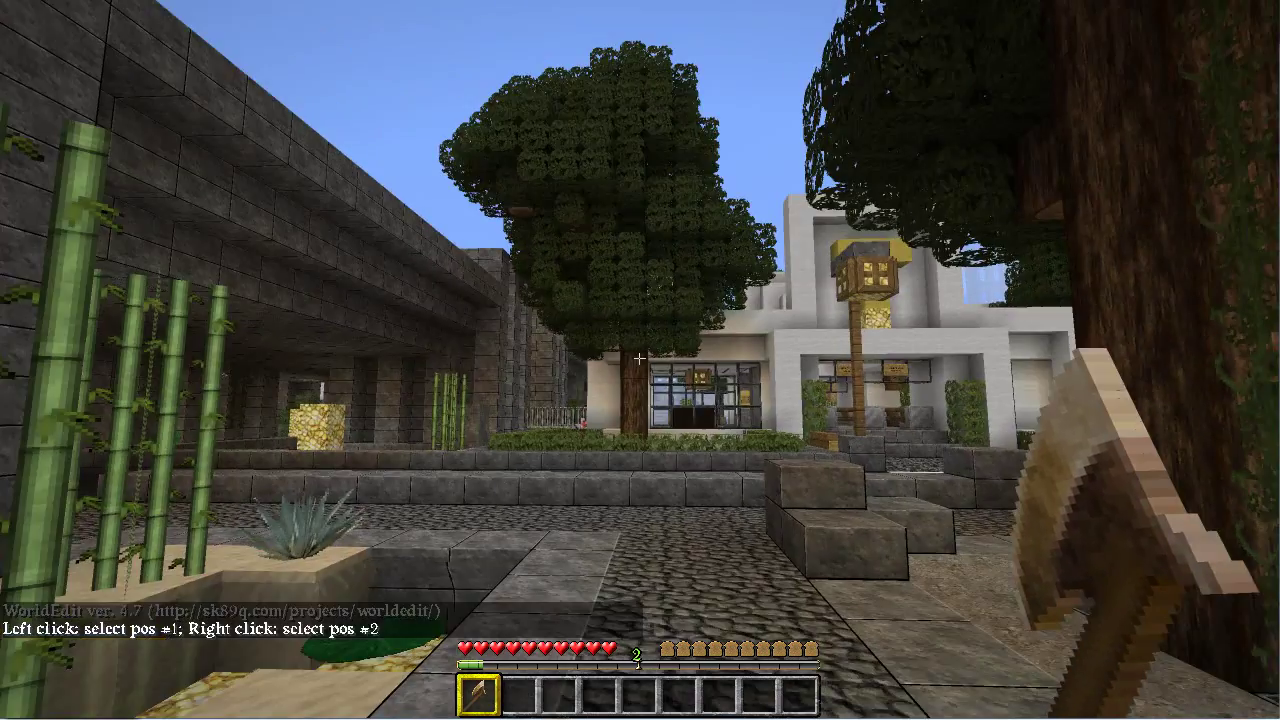
key("w")
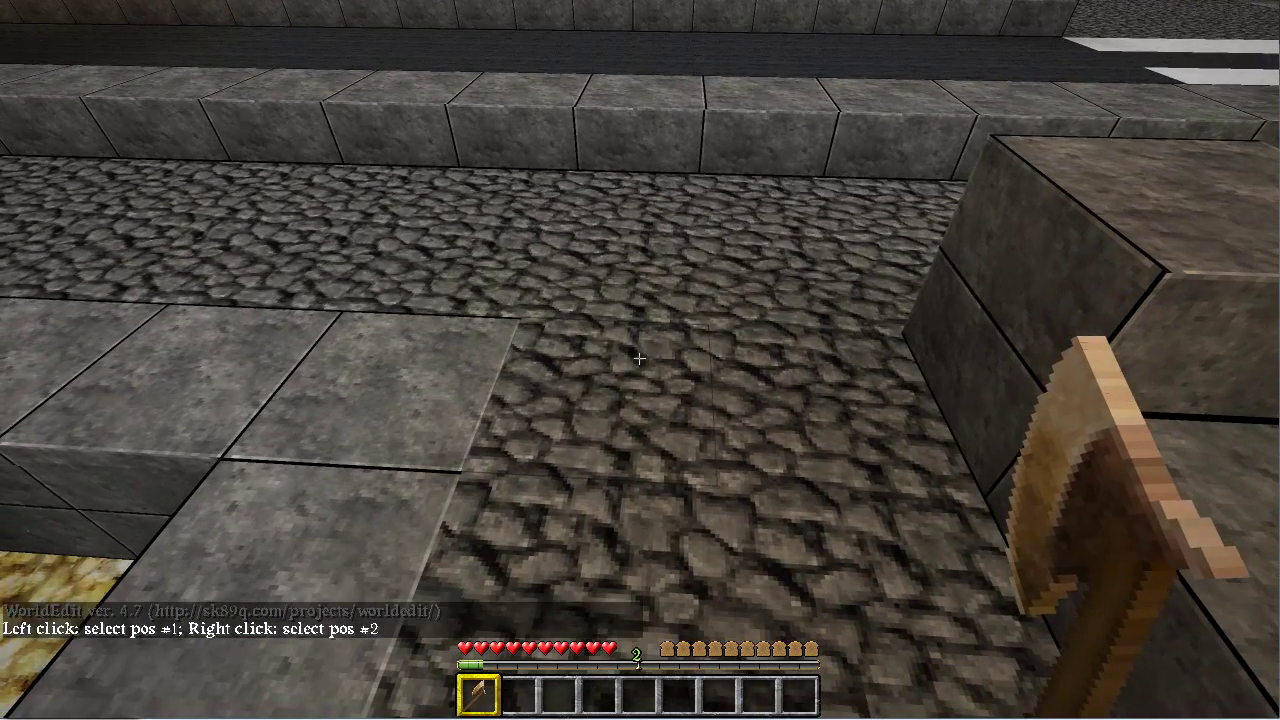
left_click(639, 358)
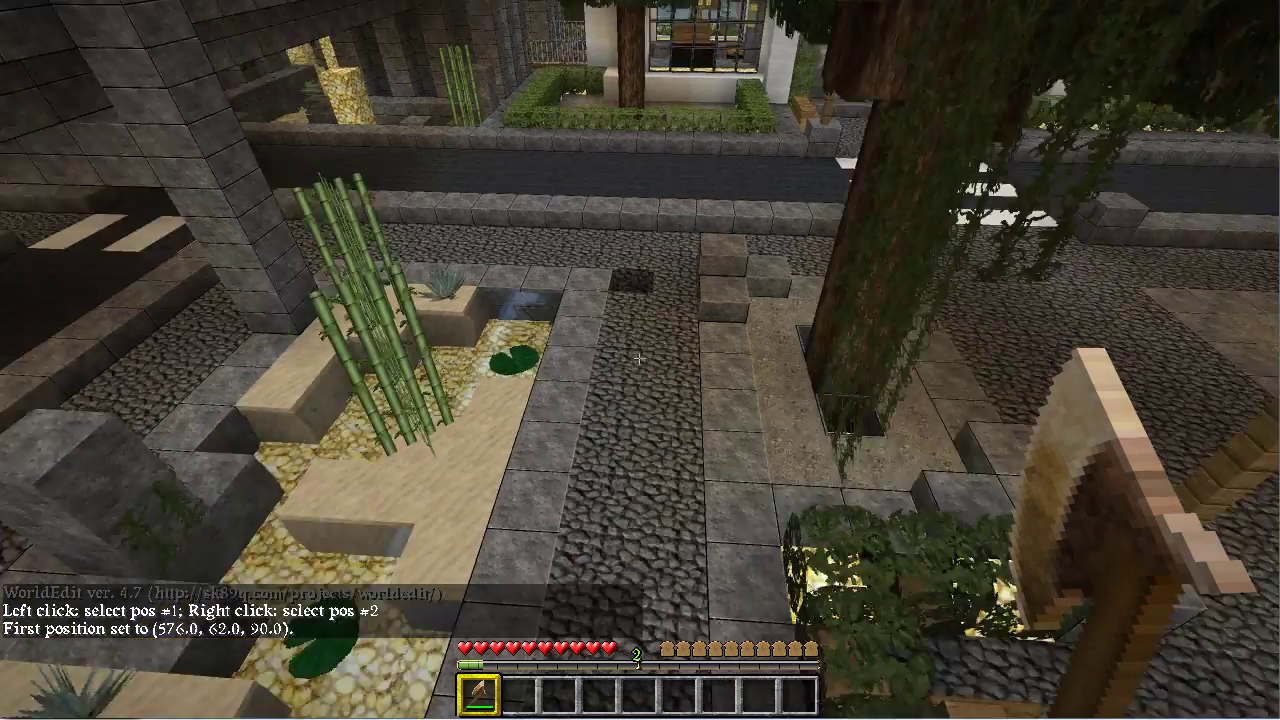
key("w")
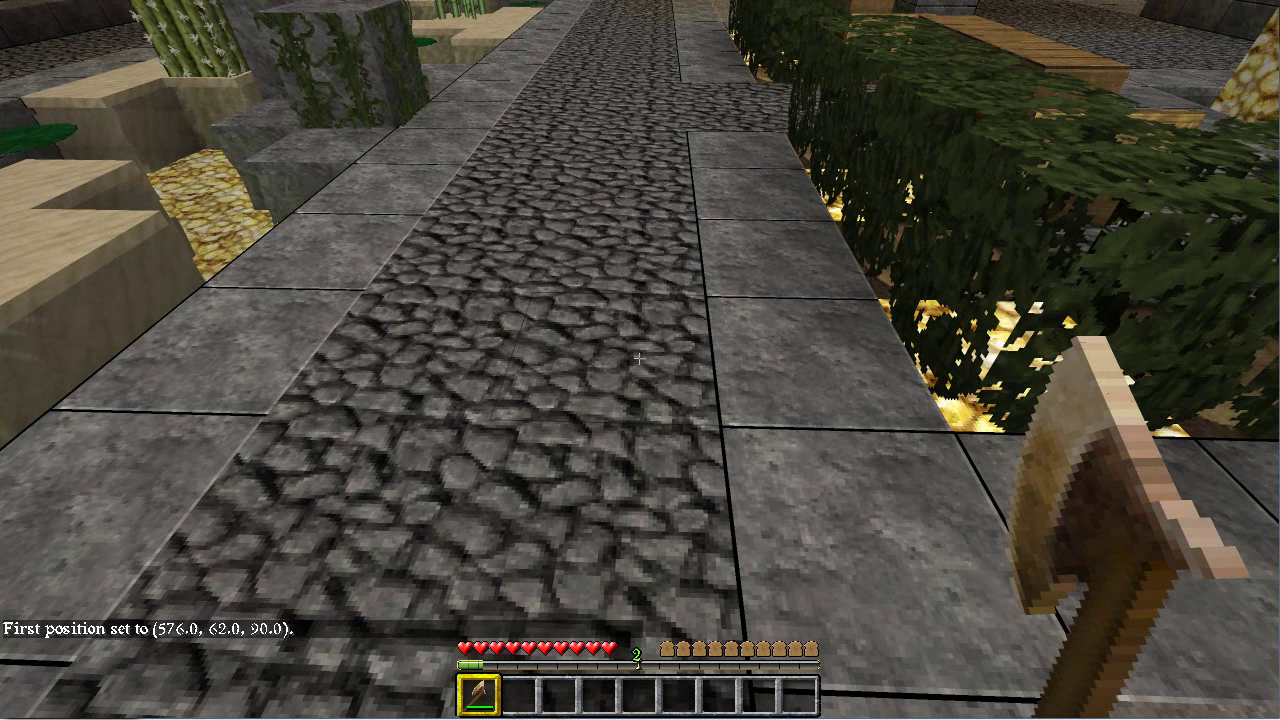
right_click(638, 358)
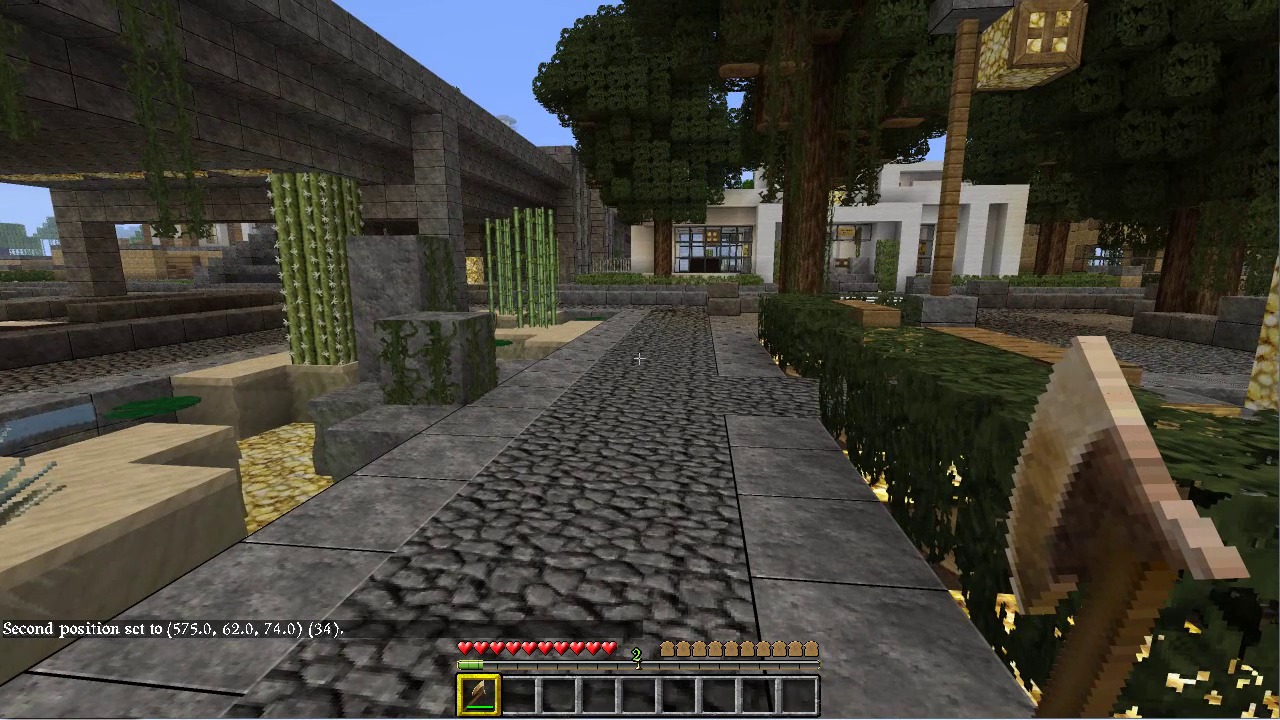
Fill the selected path with grass using //set grass, and examine the strip from above and from the ground
key("t")
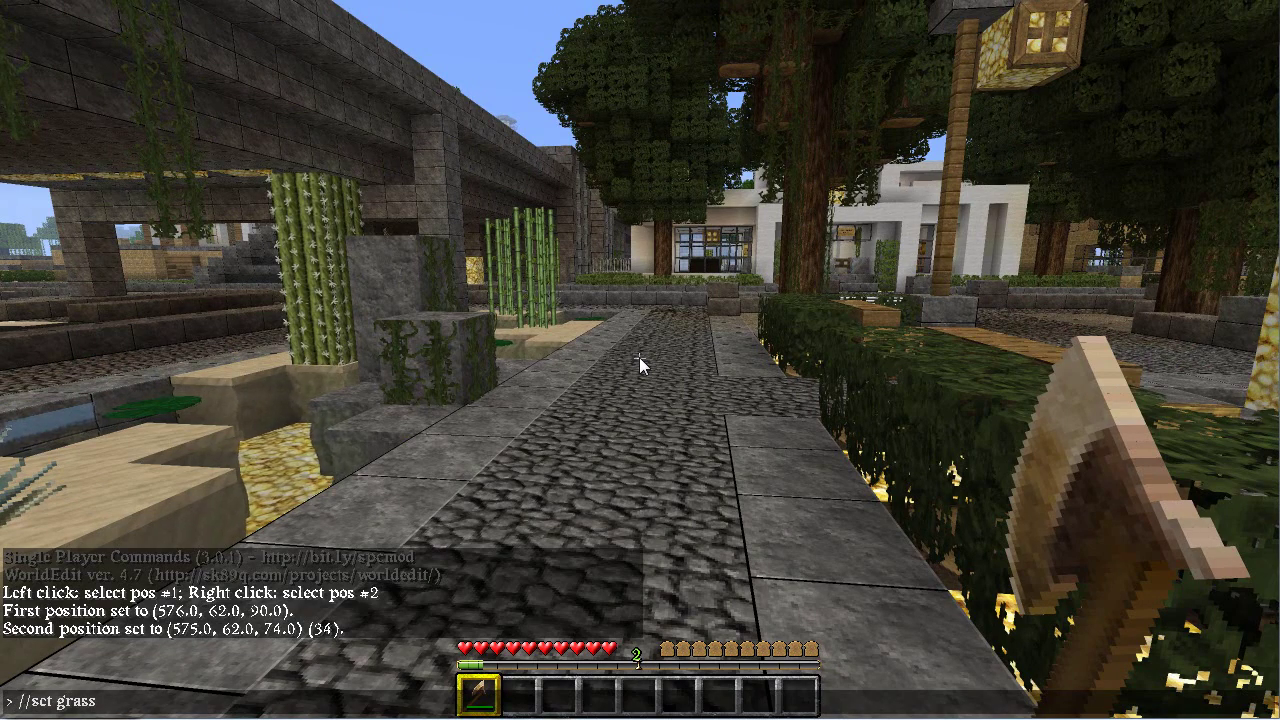
key("Return")
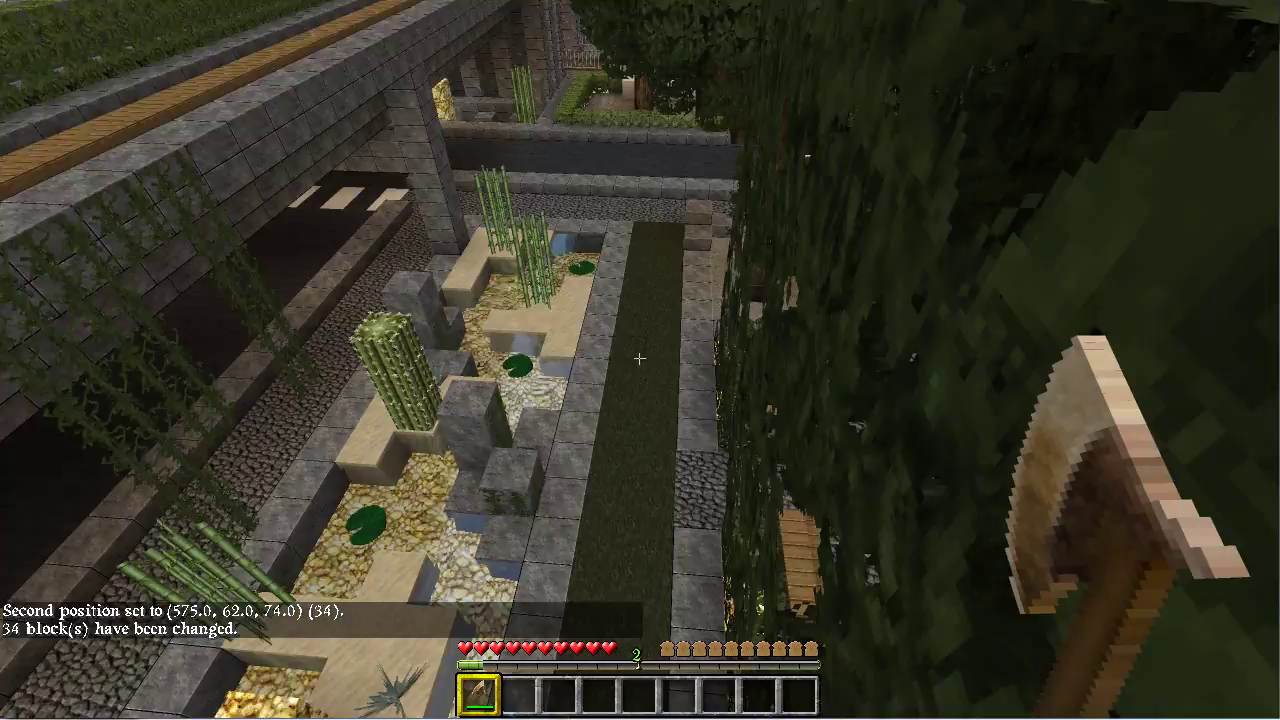
key("w")
key("shift")
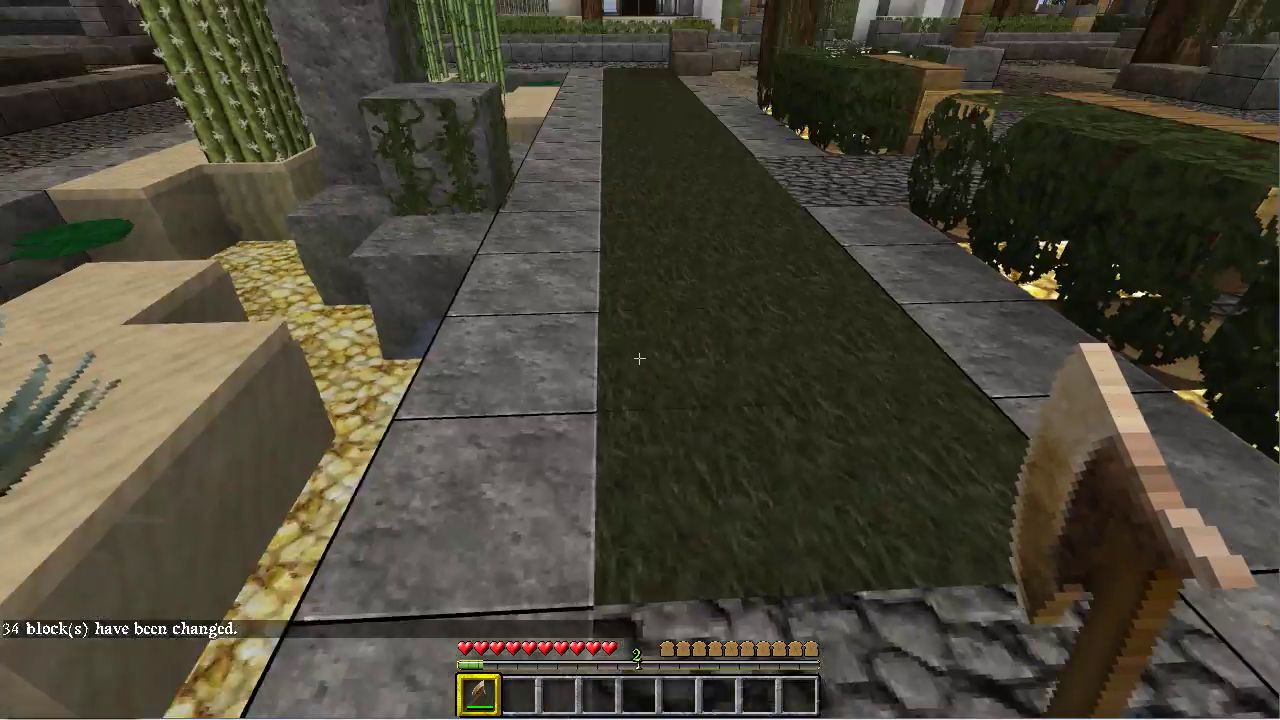
key("space")
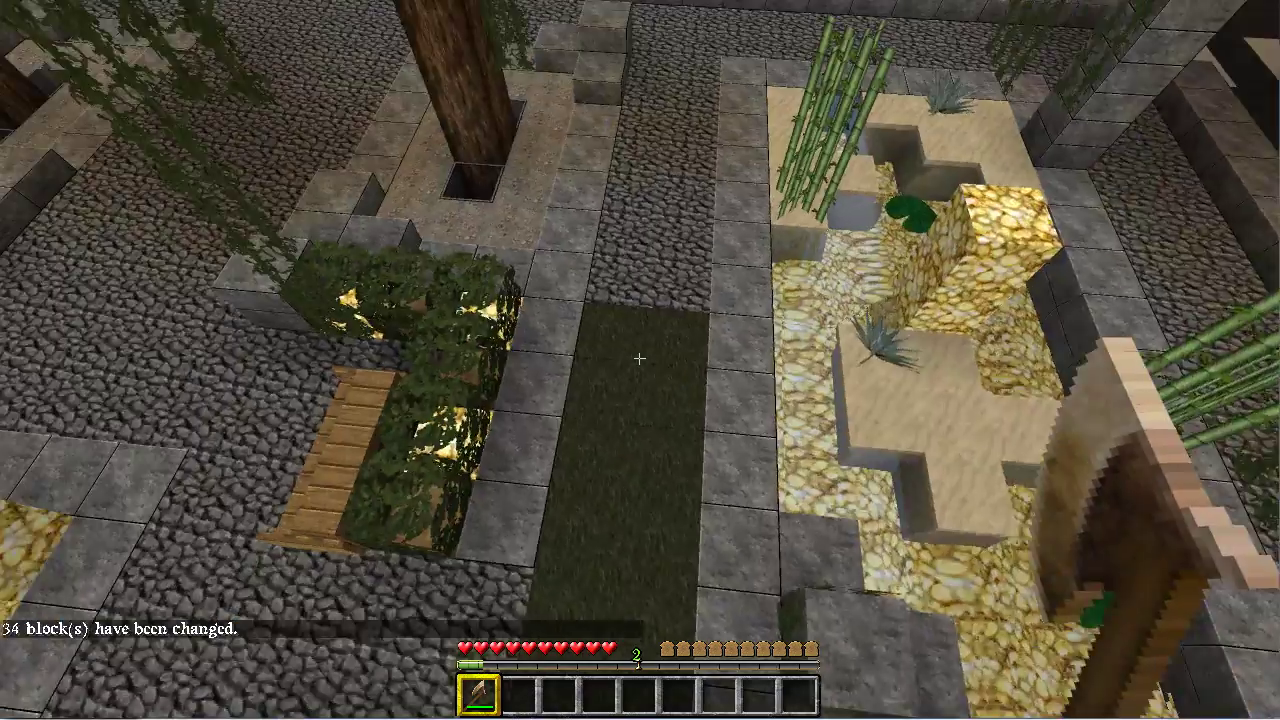
key("shift")
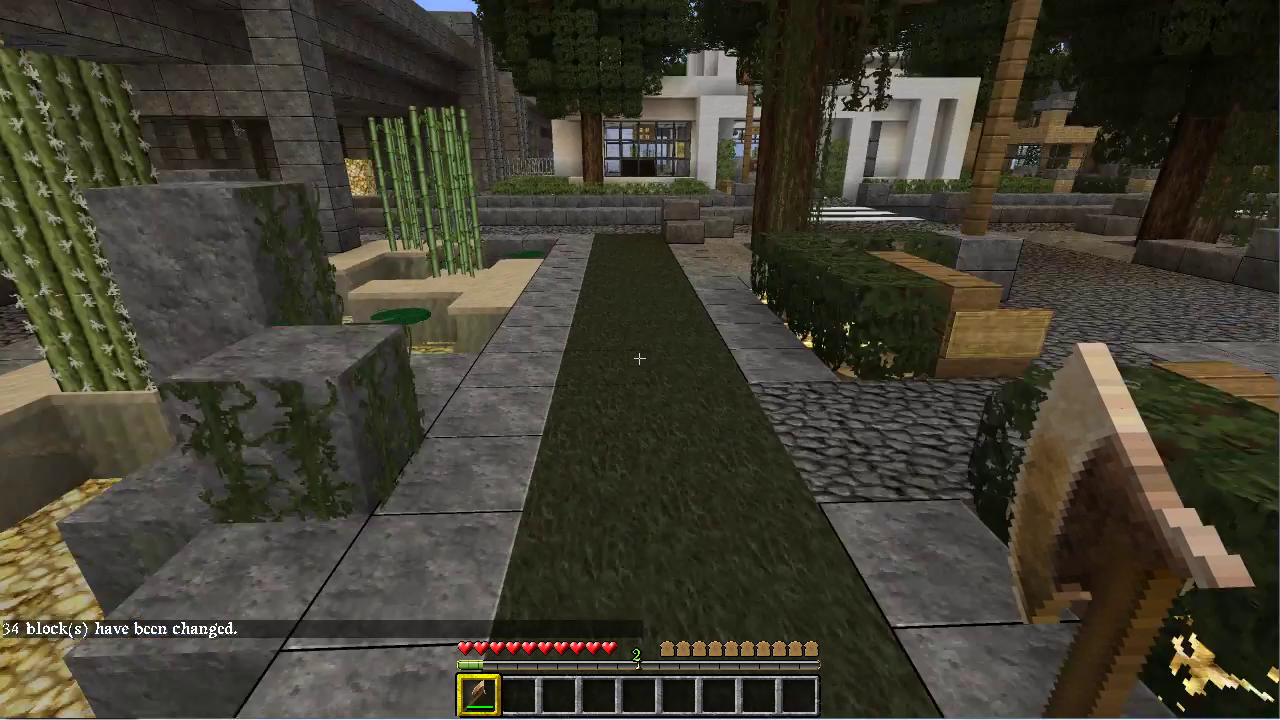
key("s")
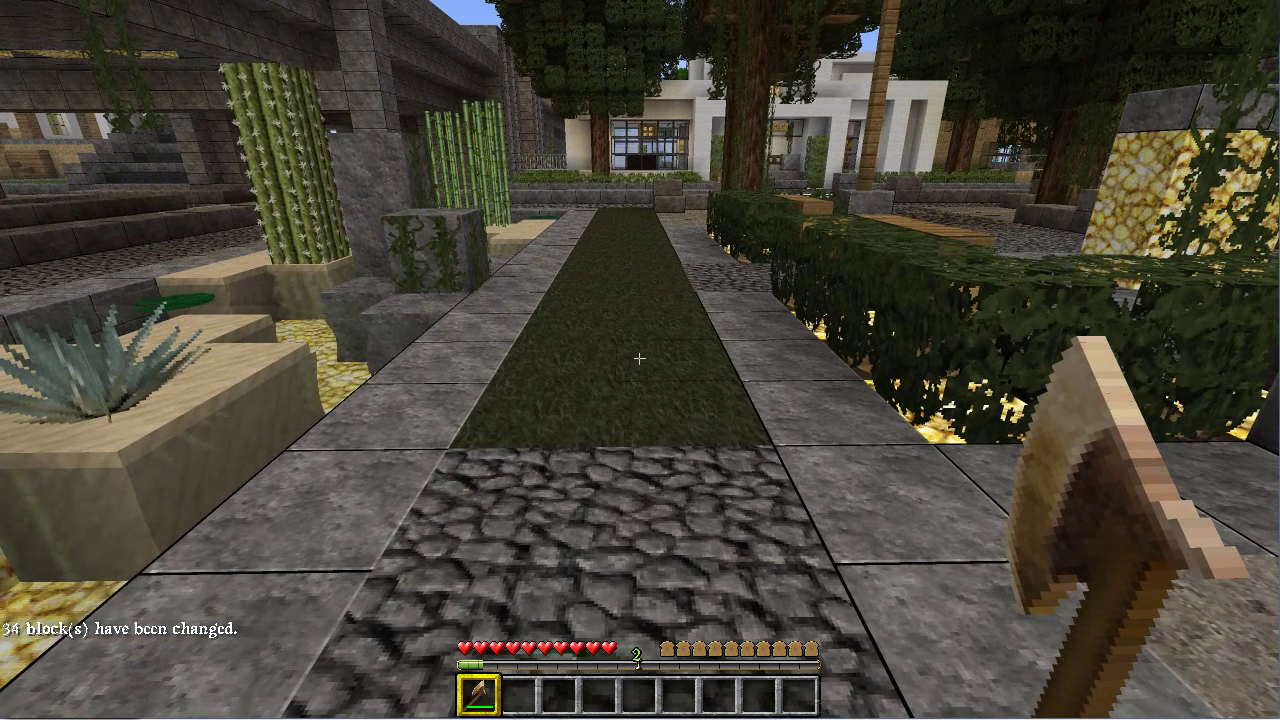
Undo the grass fill on the path with the //undo command
key("t")
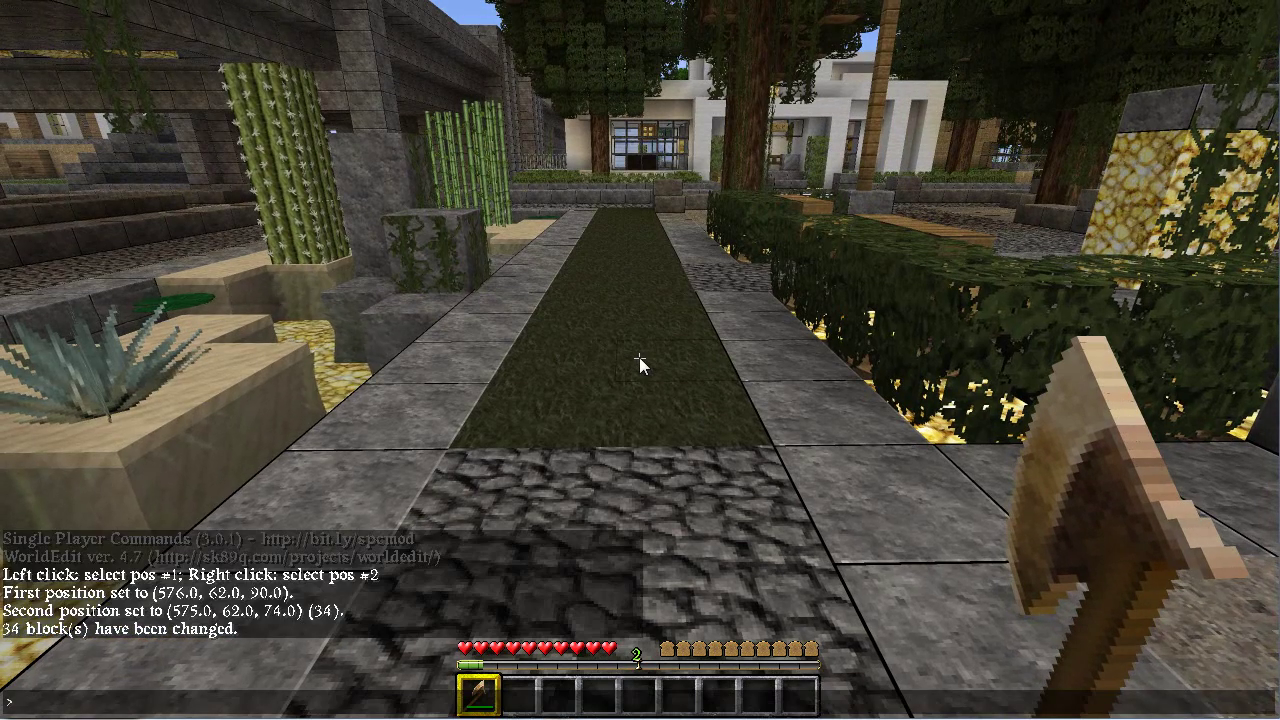
type("//u")
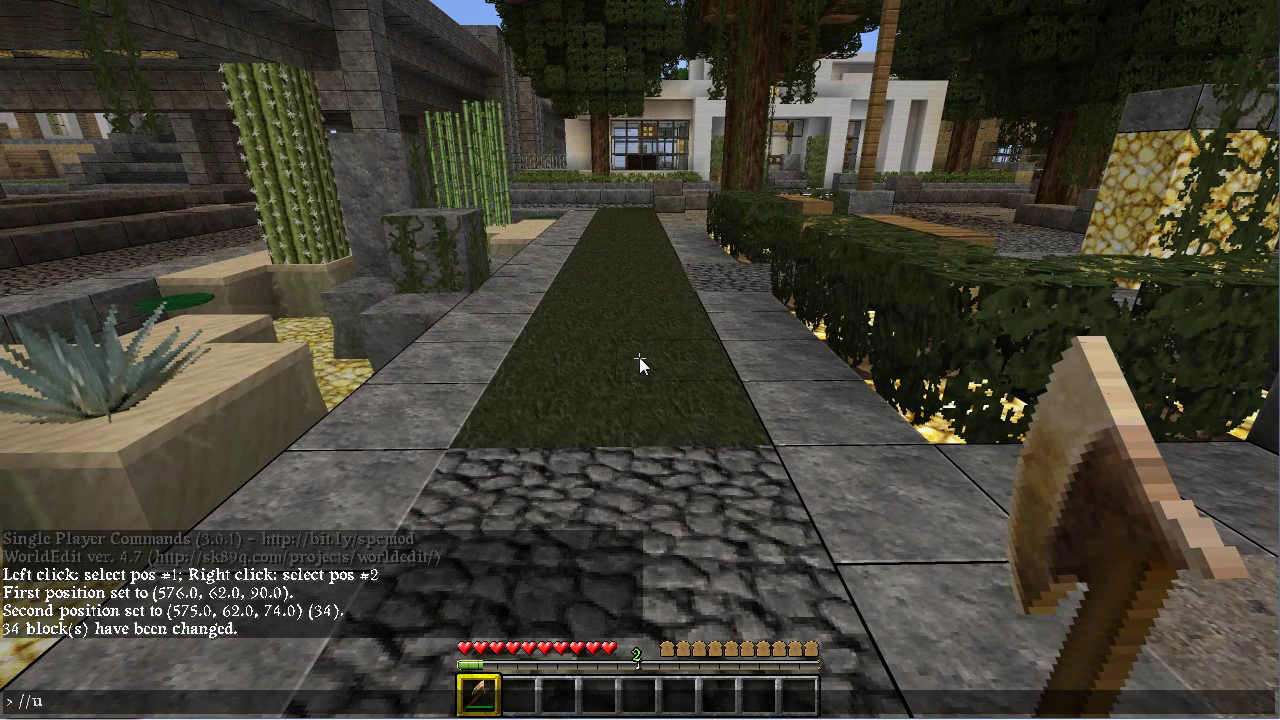
type("ndo")
key("Return")
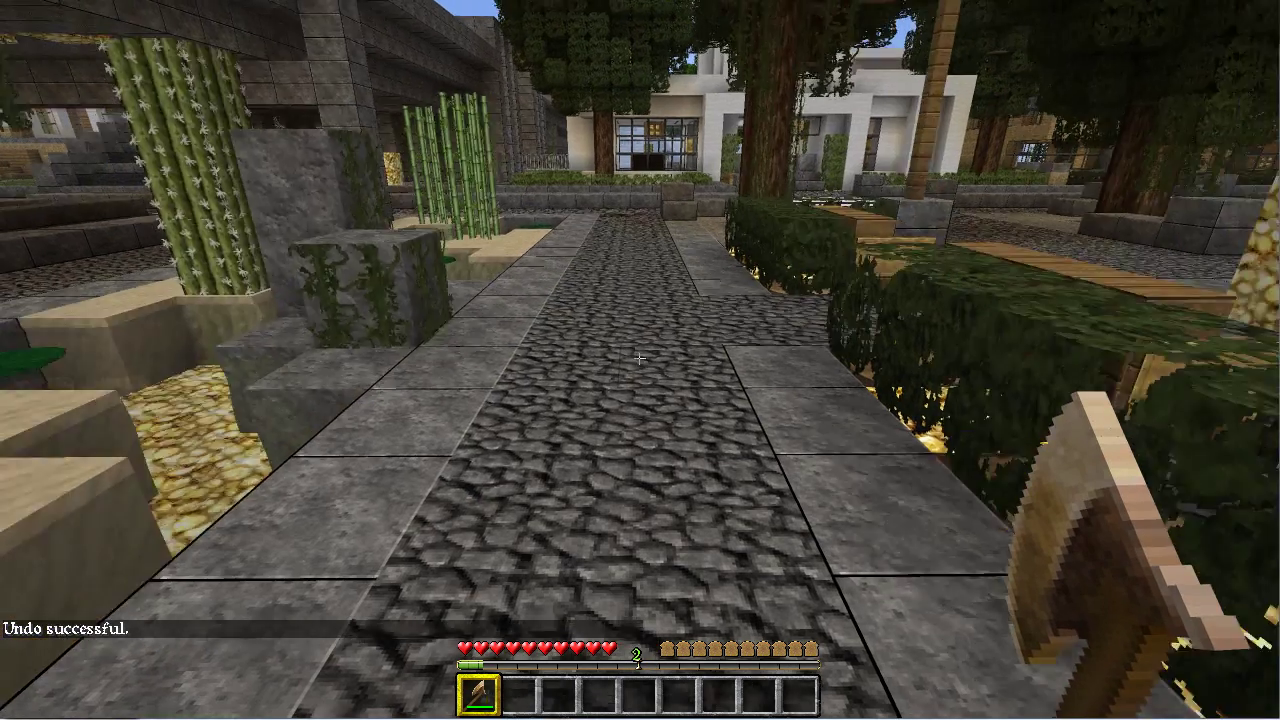
Add a stack of 64 cobblestone blocks from the TooManyItems list to the second hotbar slot and hold it
key("e")
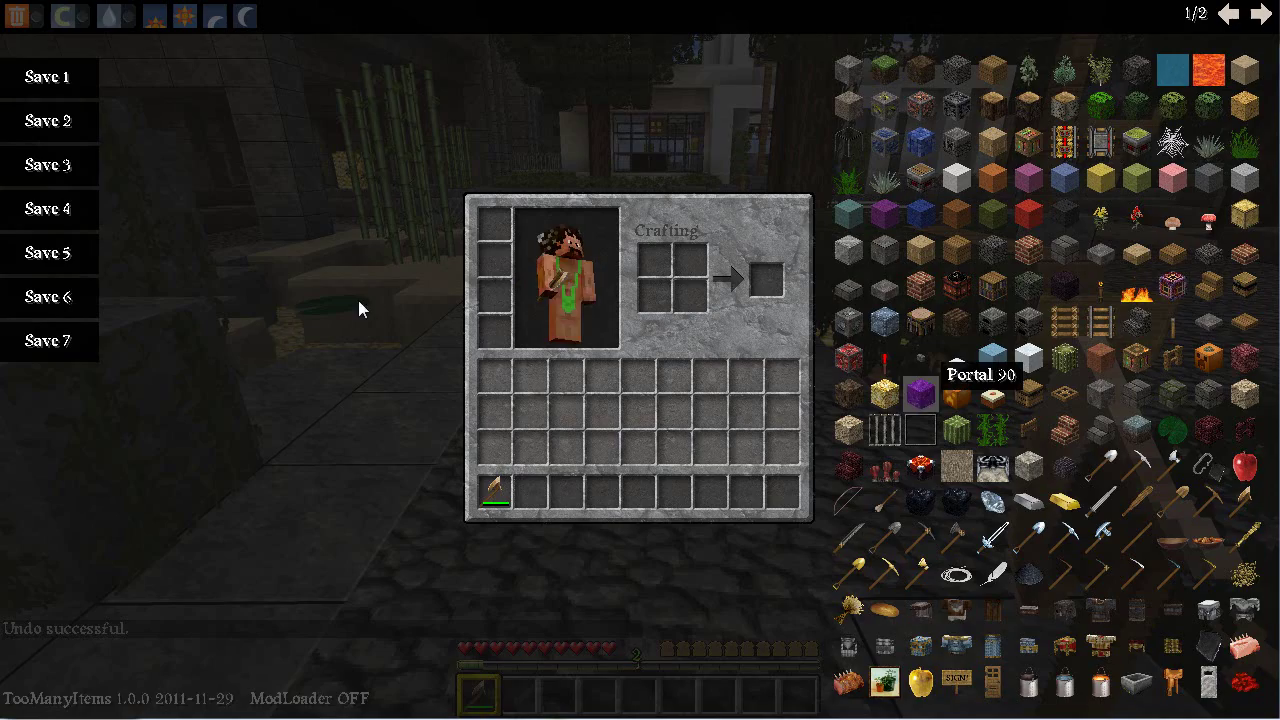
key("e")
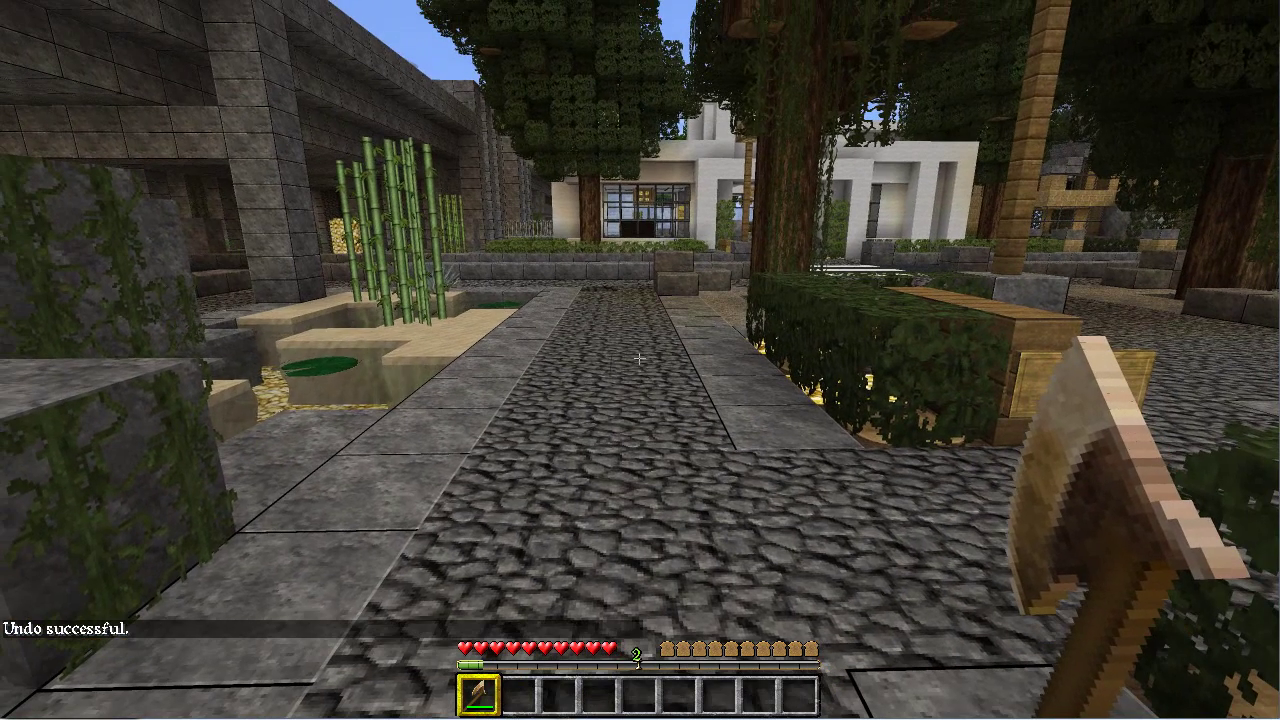
key("e")
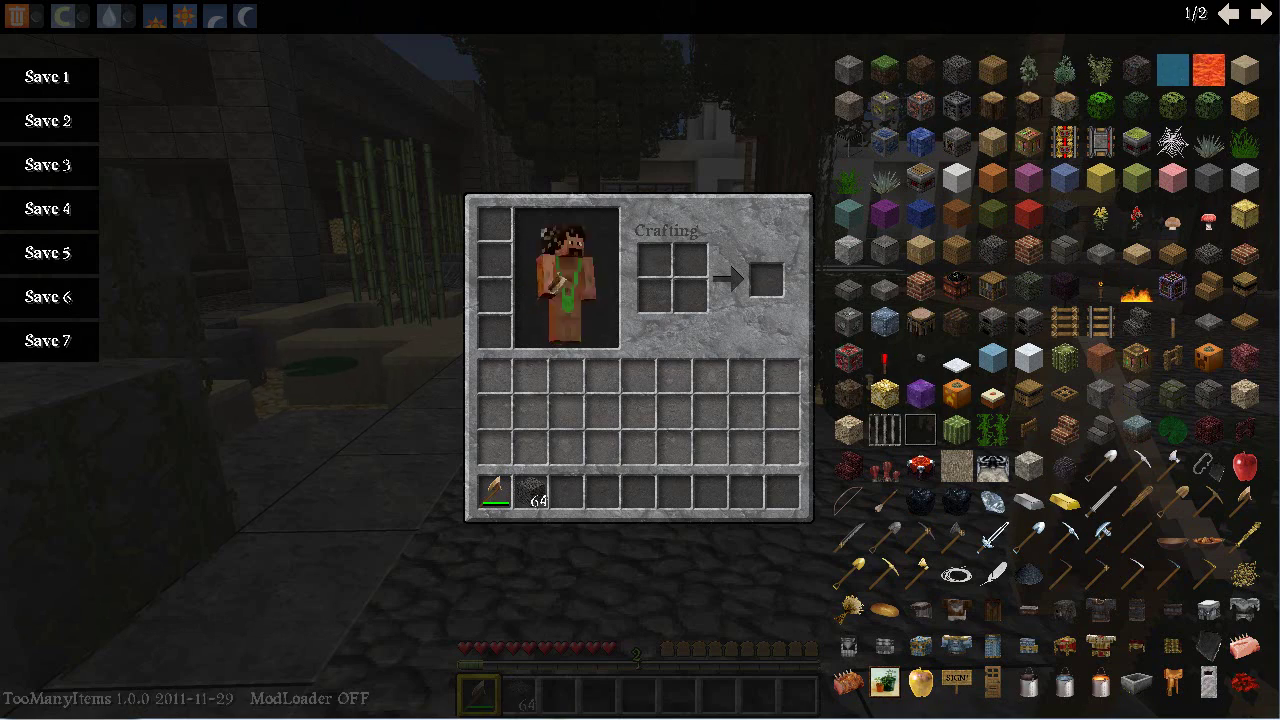
key("e")
key("2")
Fly around the white building with the yellow T and come down on the road facing the crosswalk
key("w")
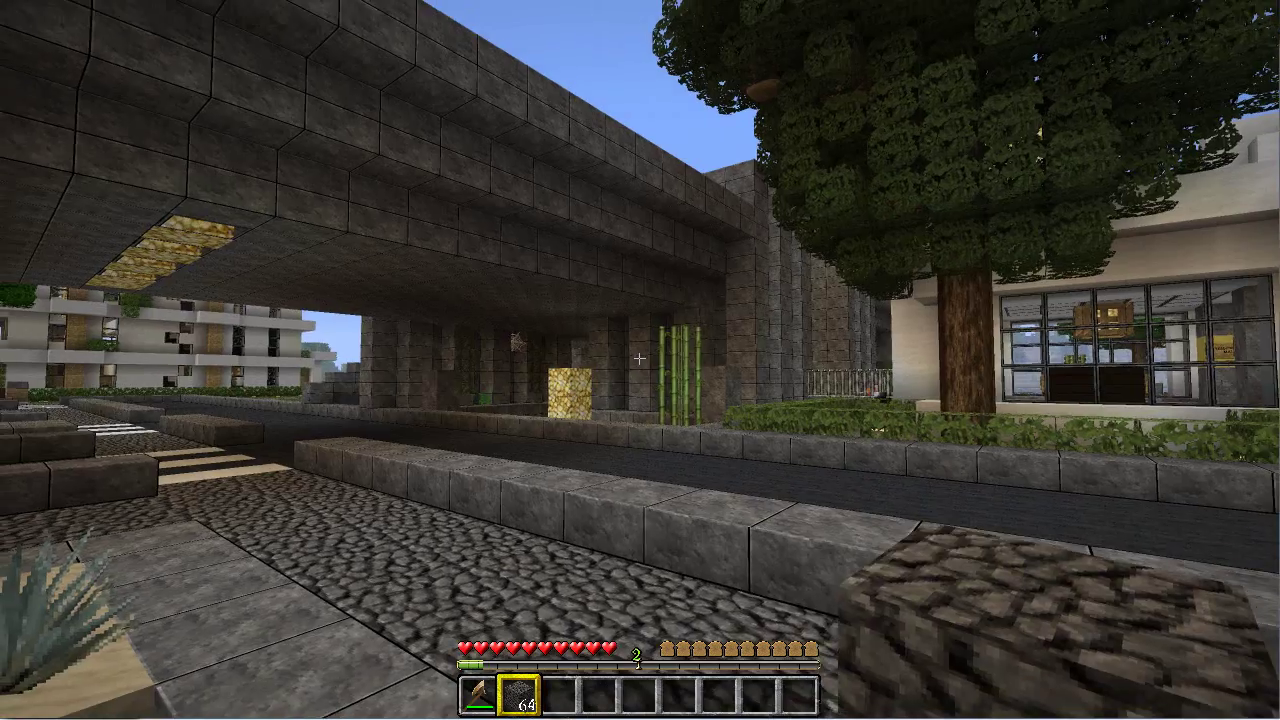
key("space")
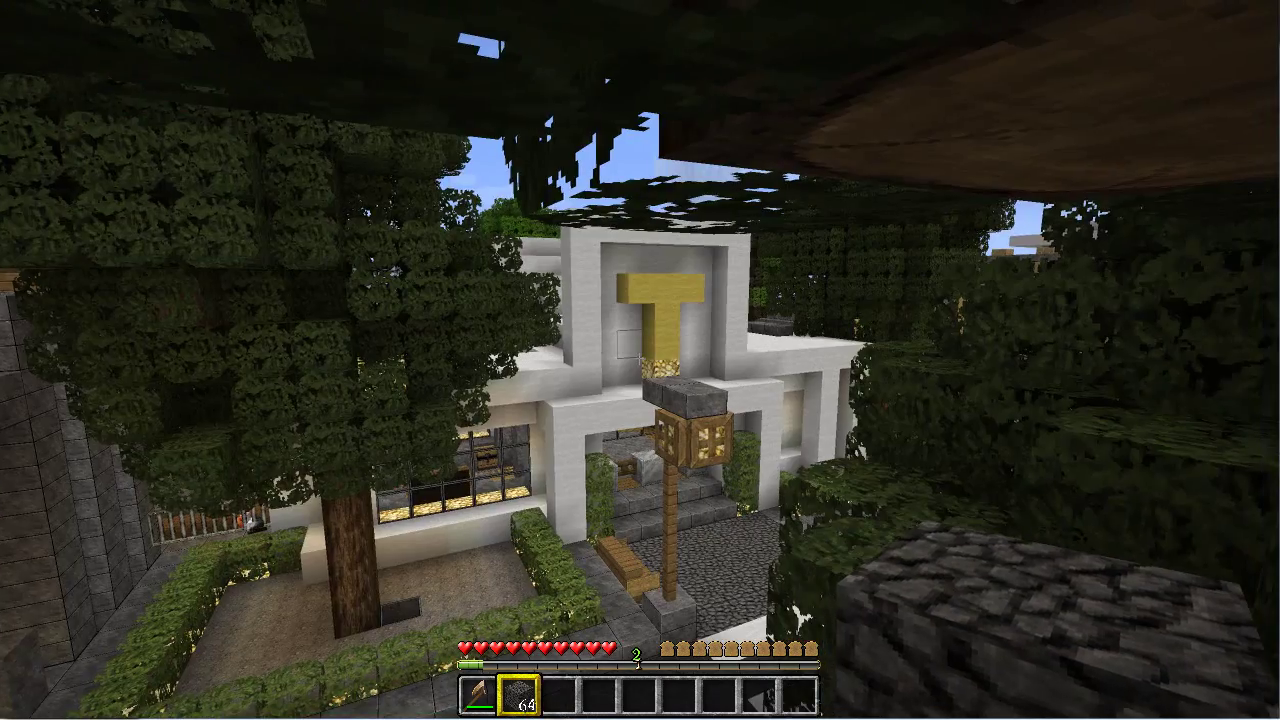
key("space")
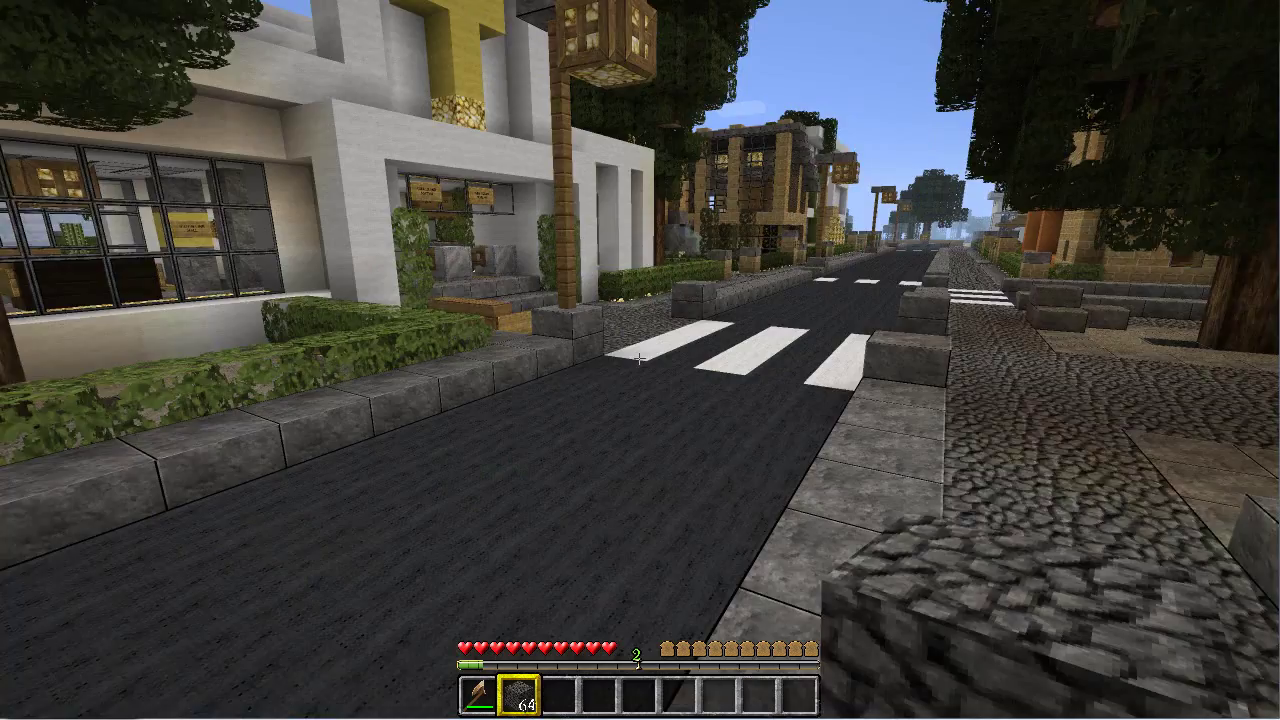
key("w")
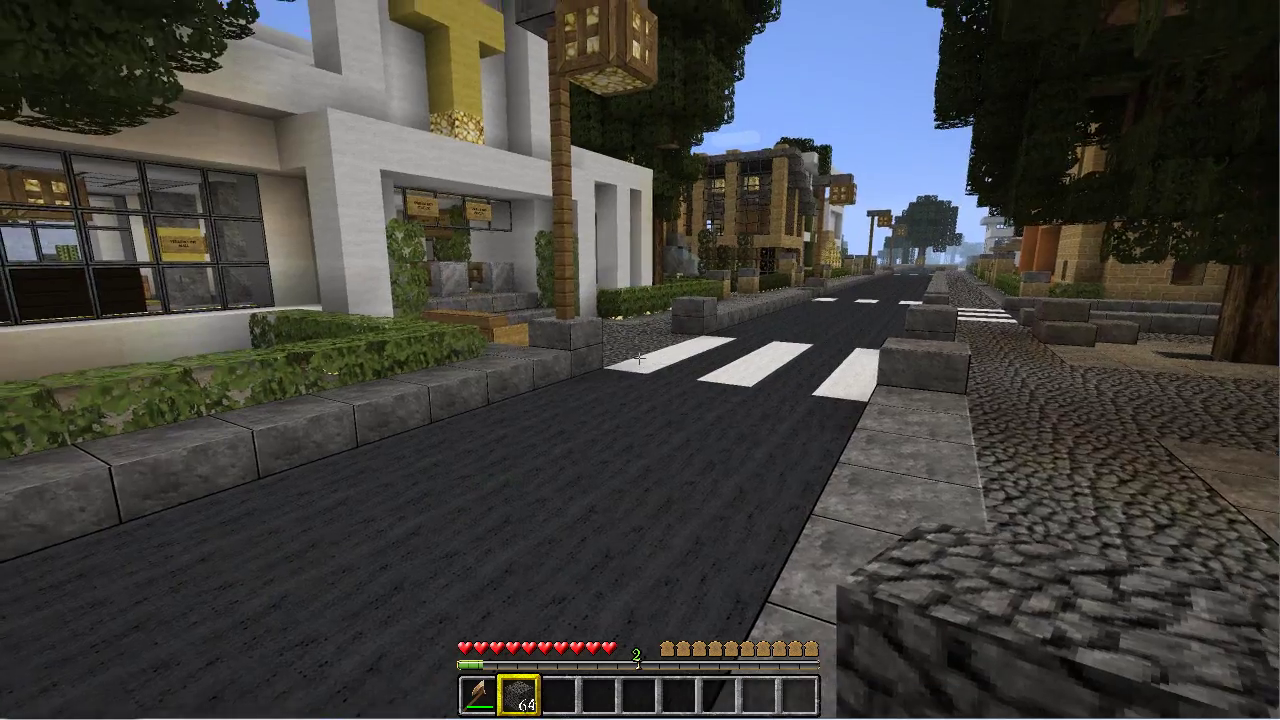
key("w")
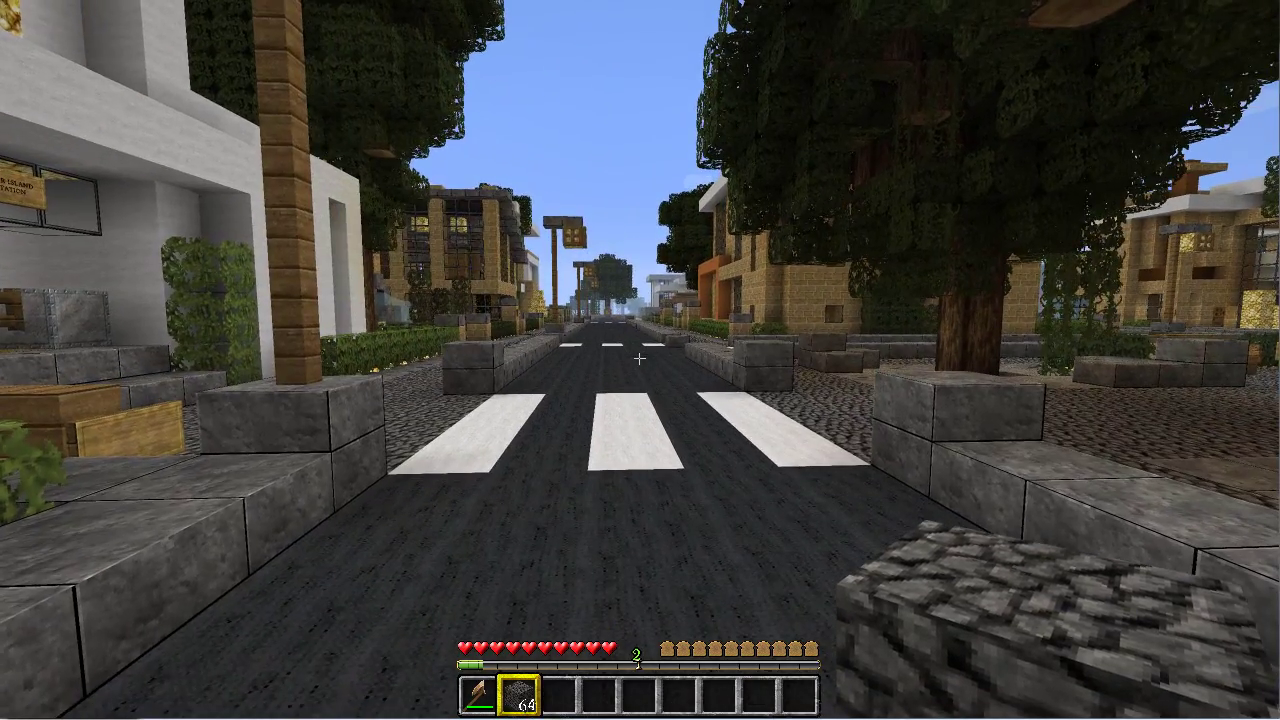
Toggle flying off and on again at speed 4 with the /fly 4 command, and fly up above the road
key("t")
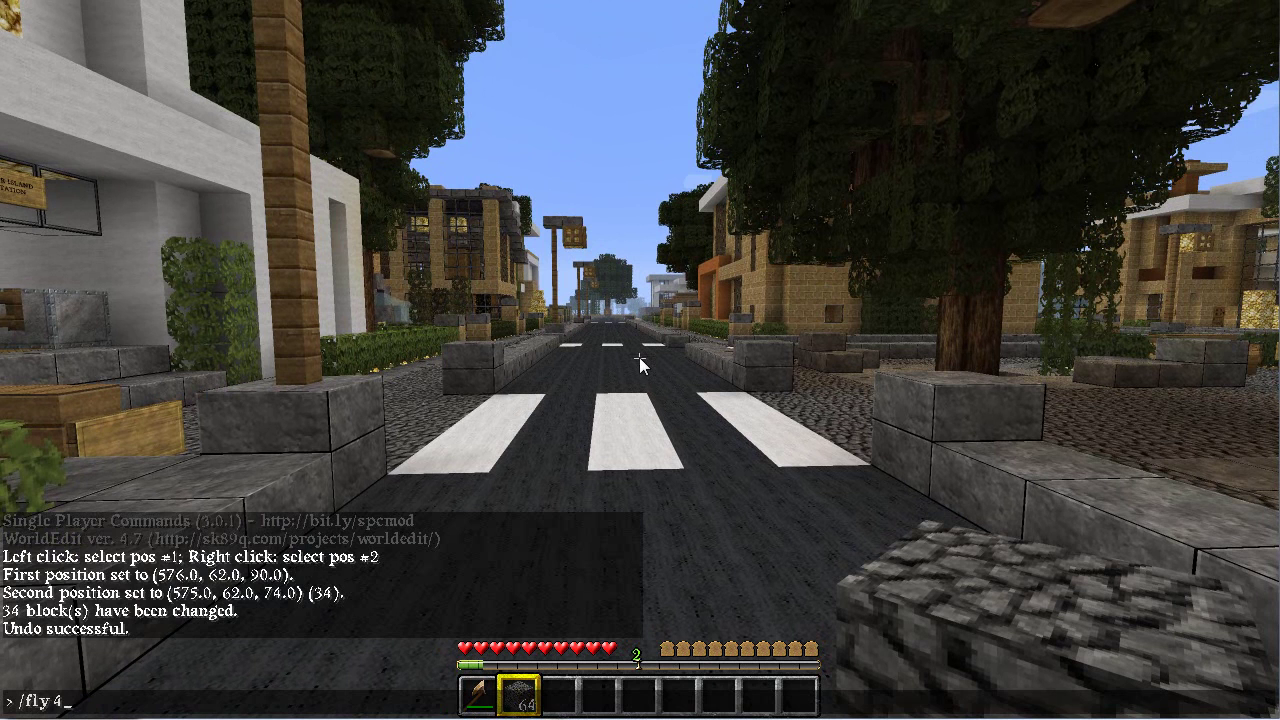
key("Return")
key("t")
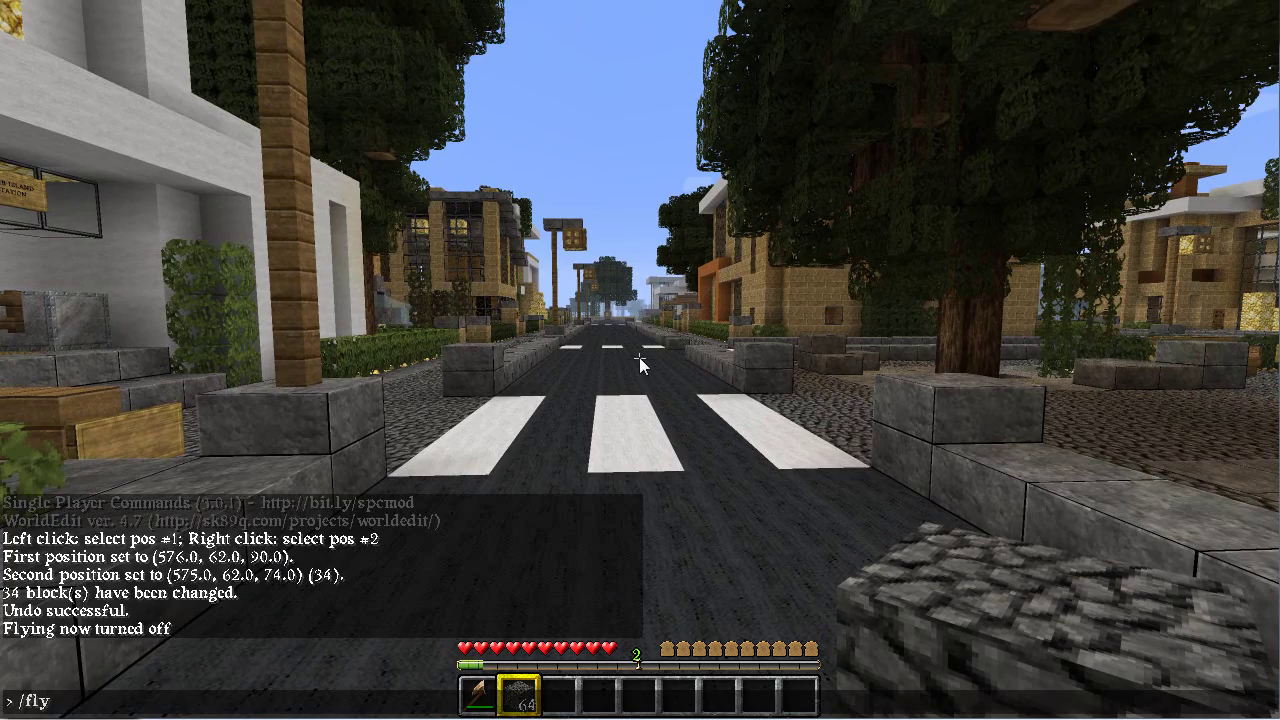
type("/fly 4")
key("Return")
key("space")
key("space")
key("w")
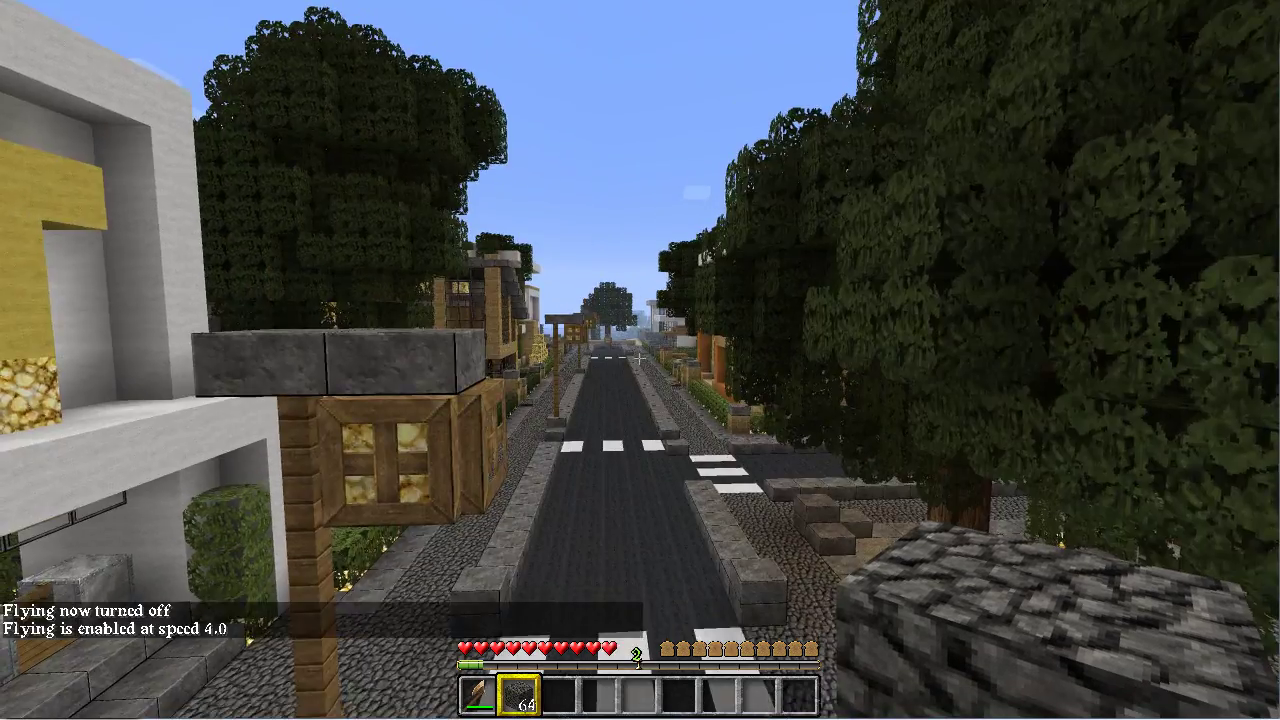
Fly along the street, across the water and over the rooftops to the bridge road, and face along it beside the lighthouse
key("w")
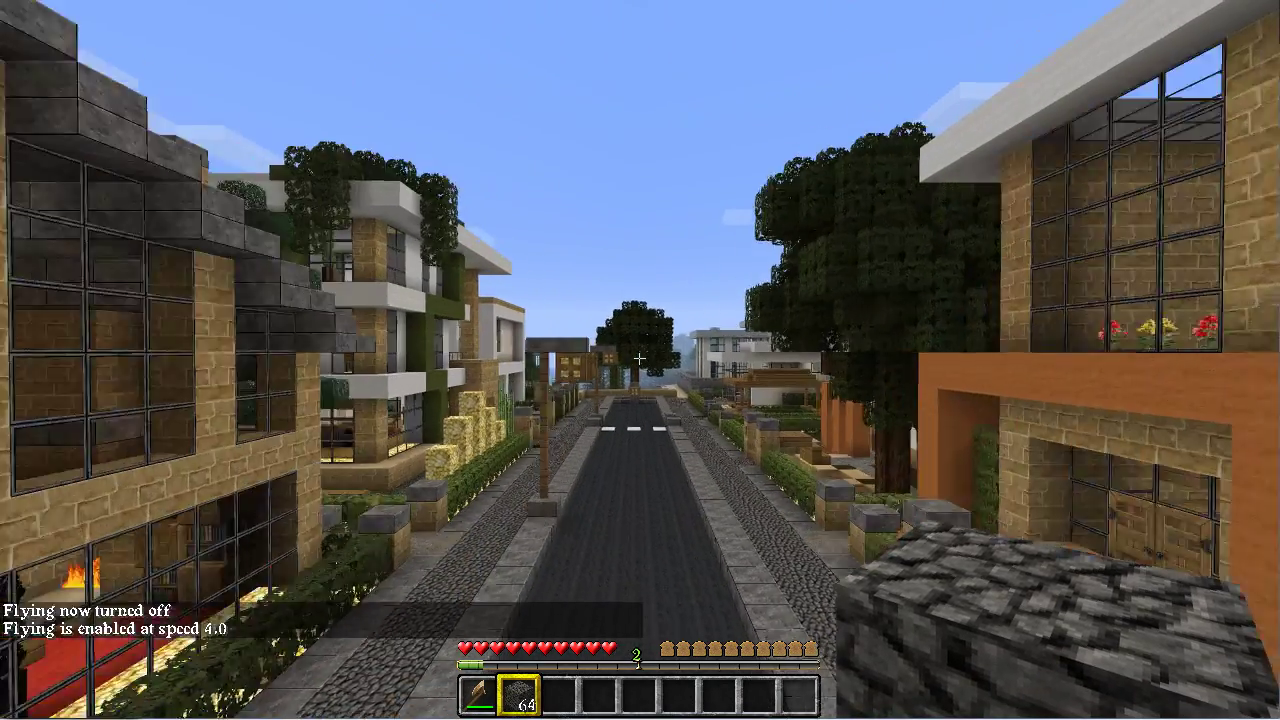
key("w")
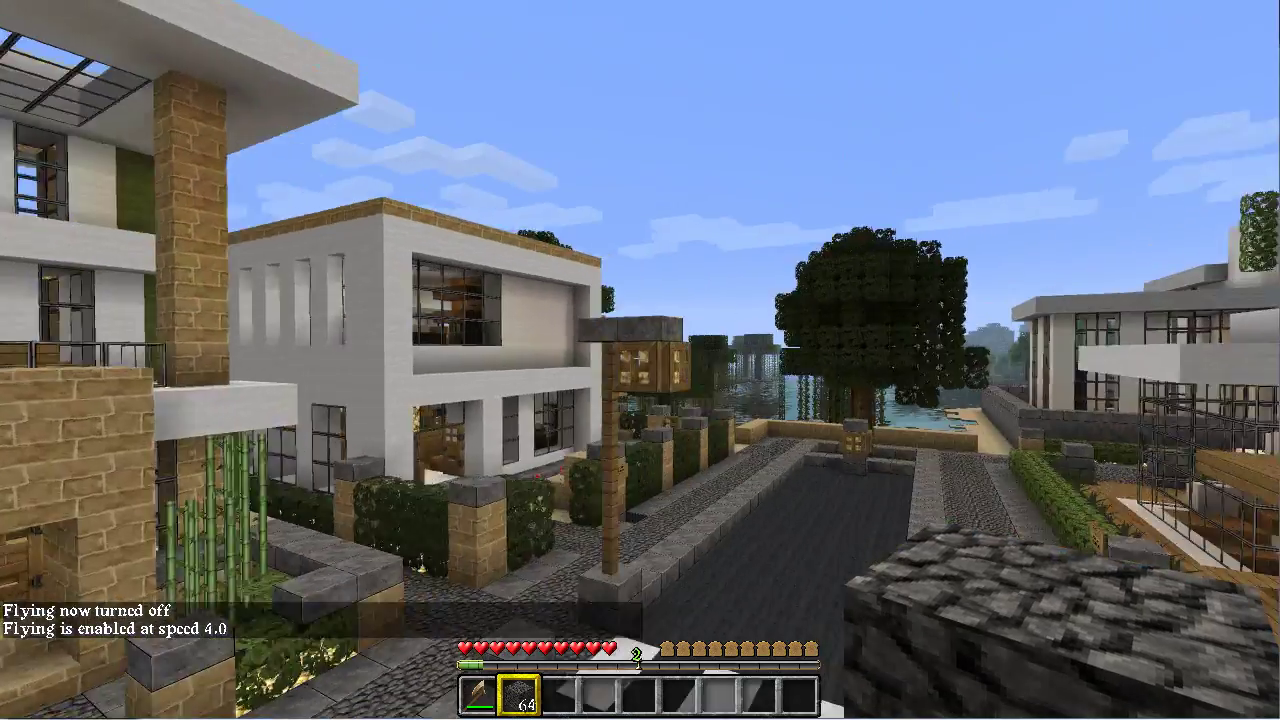
key("w")
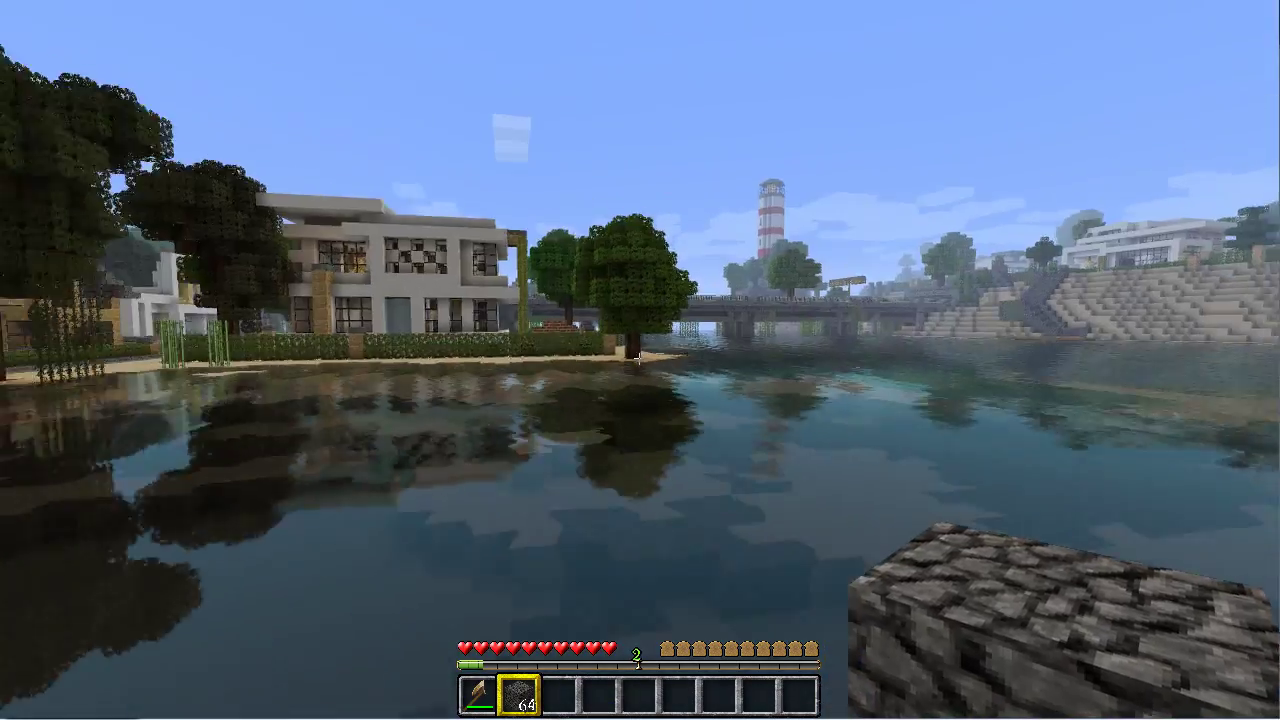
key("w")
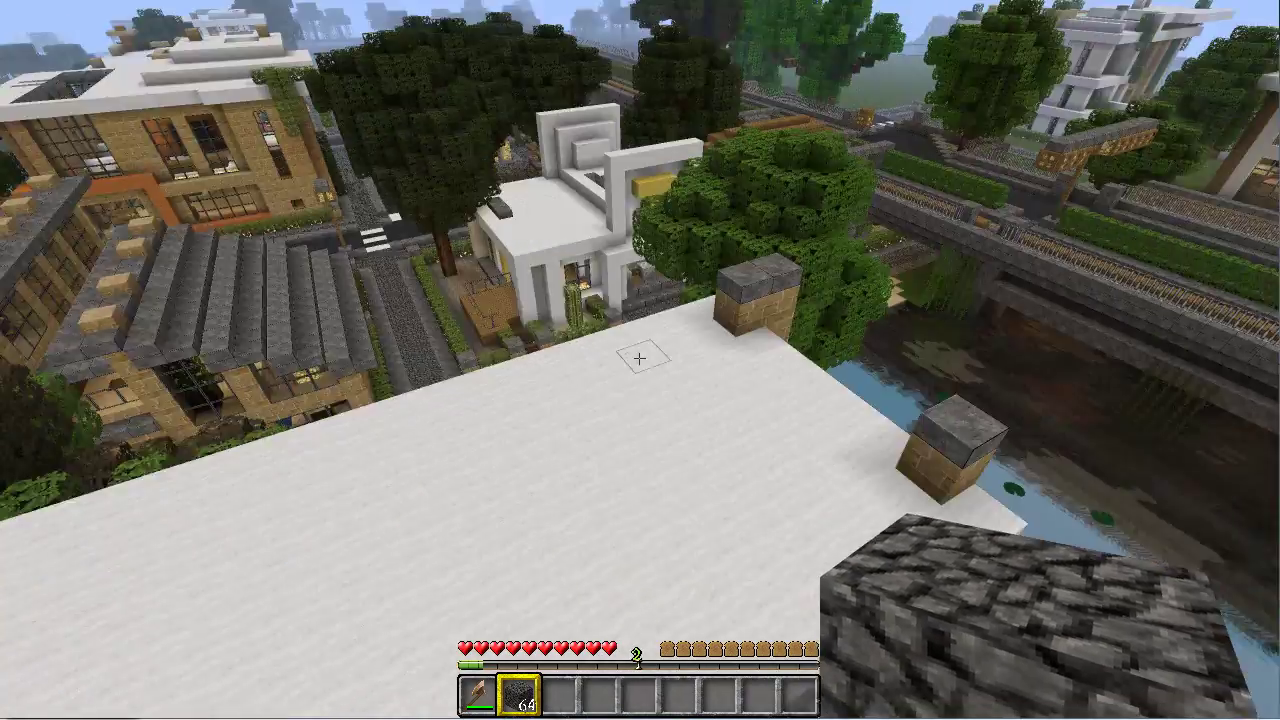
key("w")
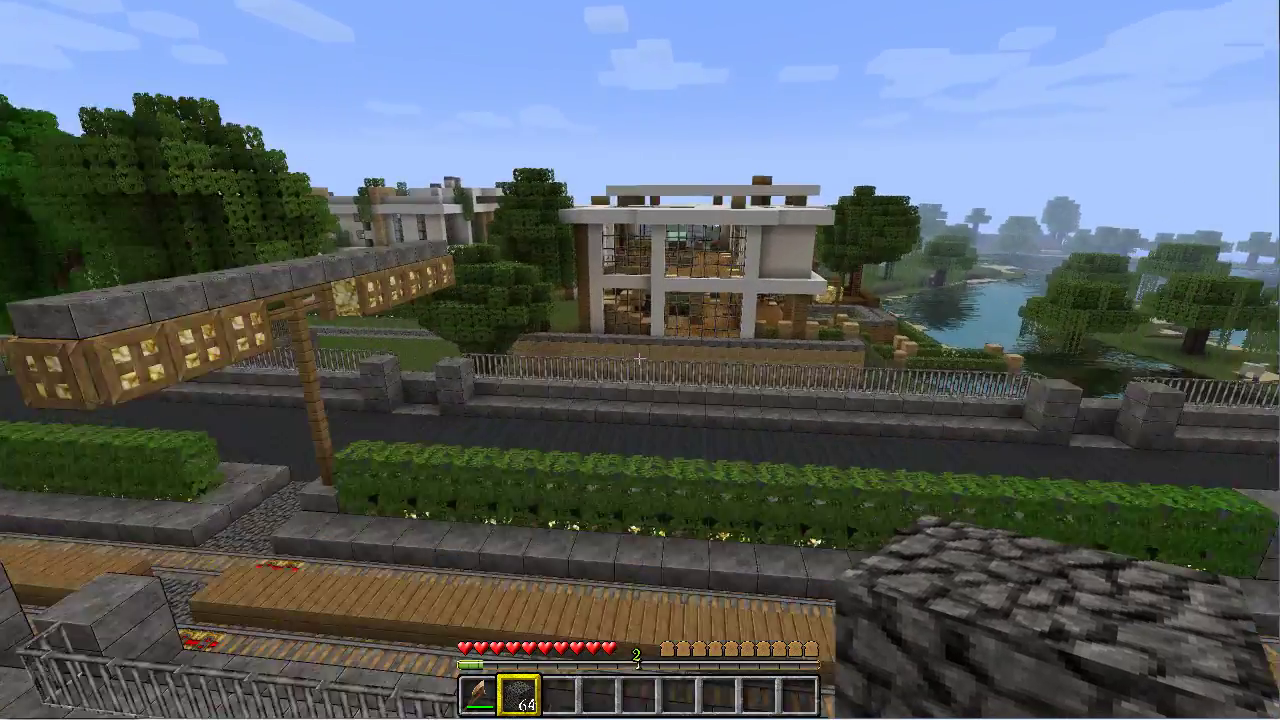
key("w")
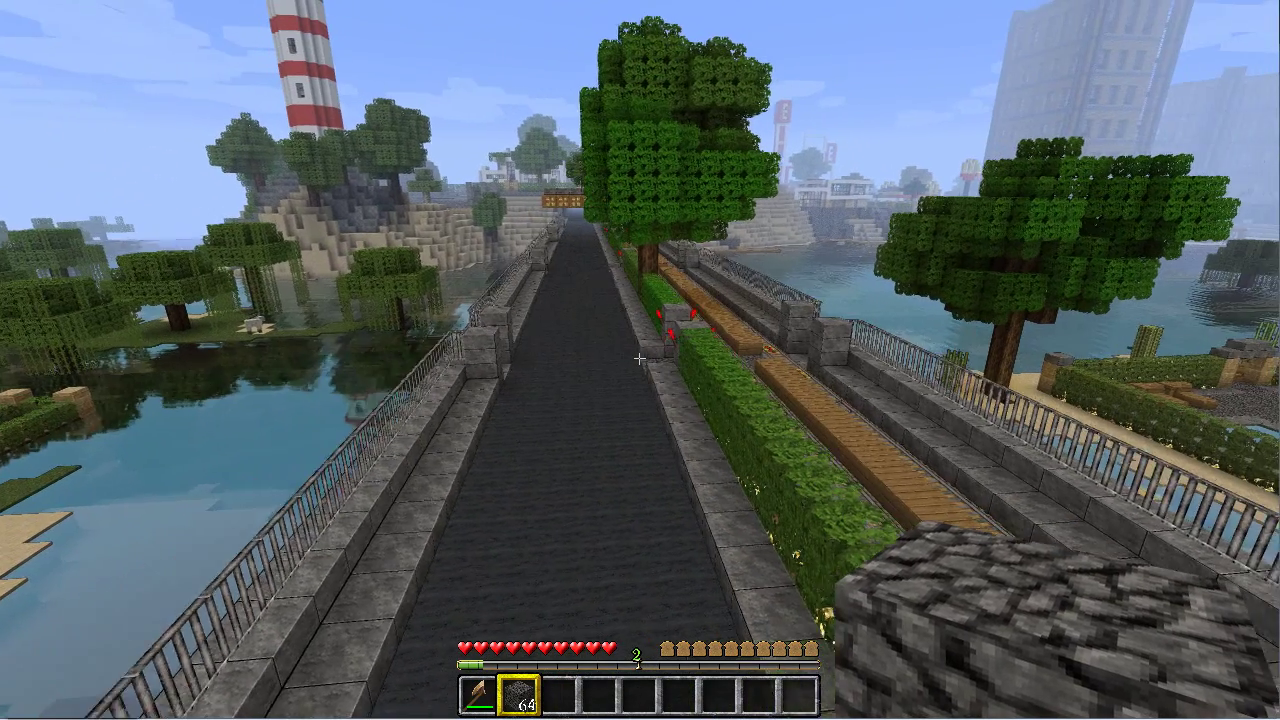
Set the reach distance to 50 with the /reach 50 command
key("t")
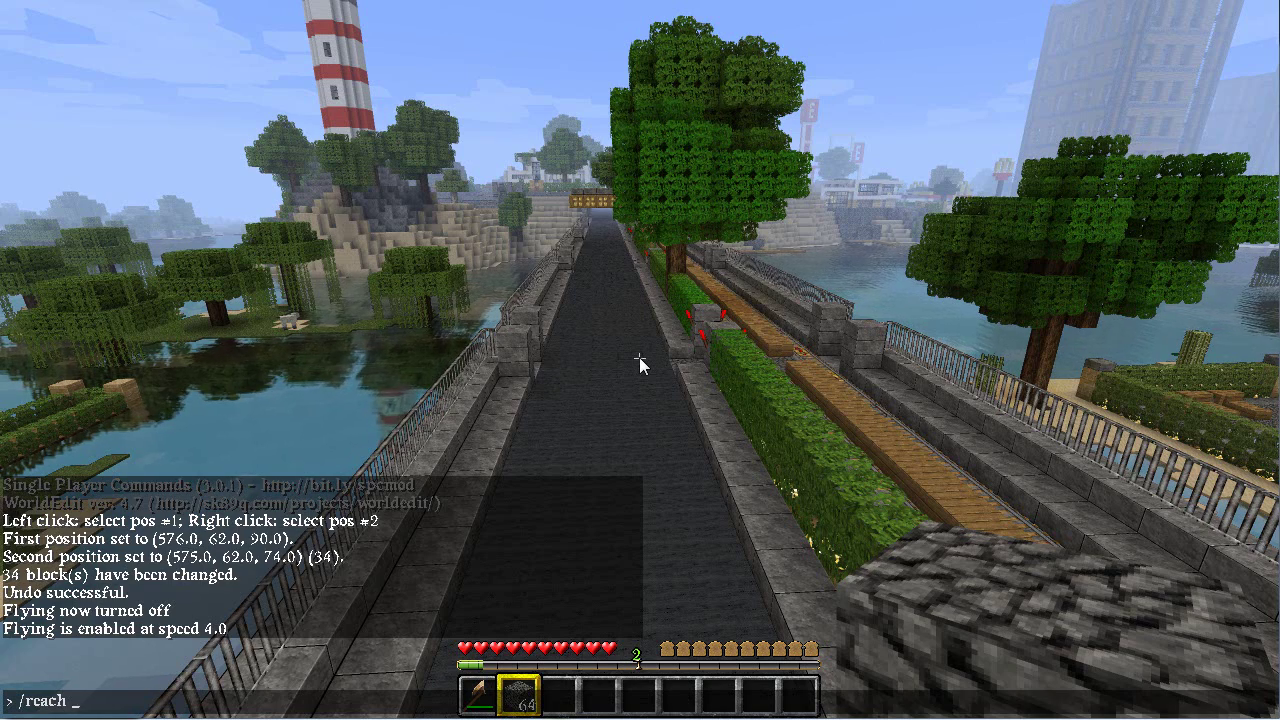
type("50")
key("Return")
Place a row of cobblestone blocks on the bridge road from a distance and break them all again
key("s")
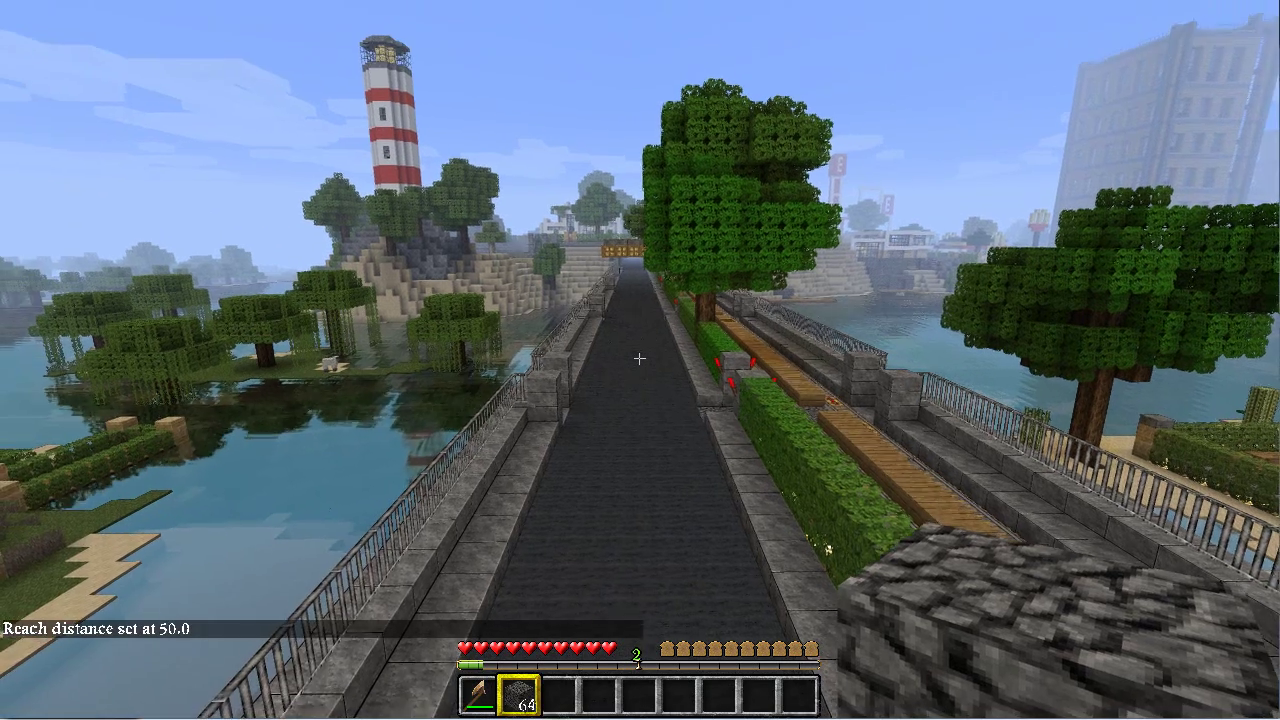
right_click(640, 358)
key("w")
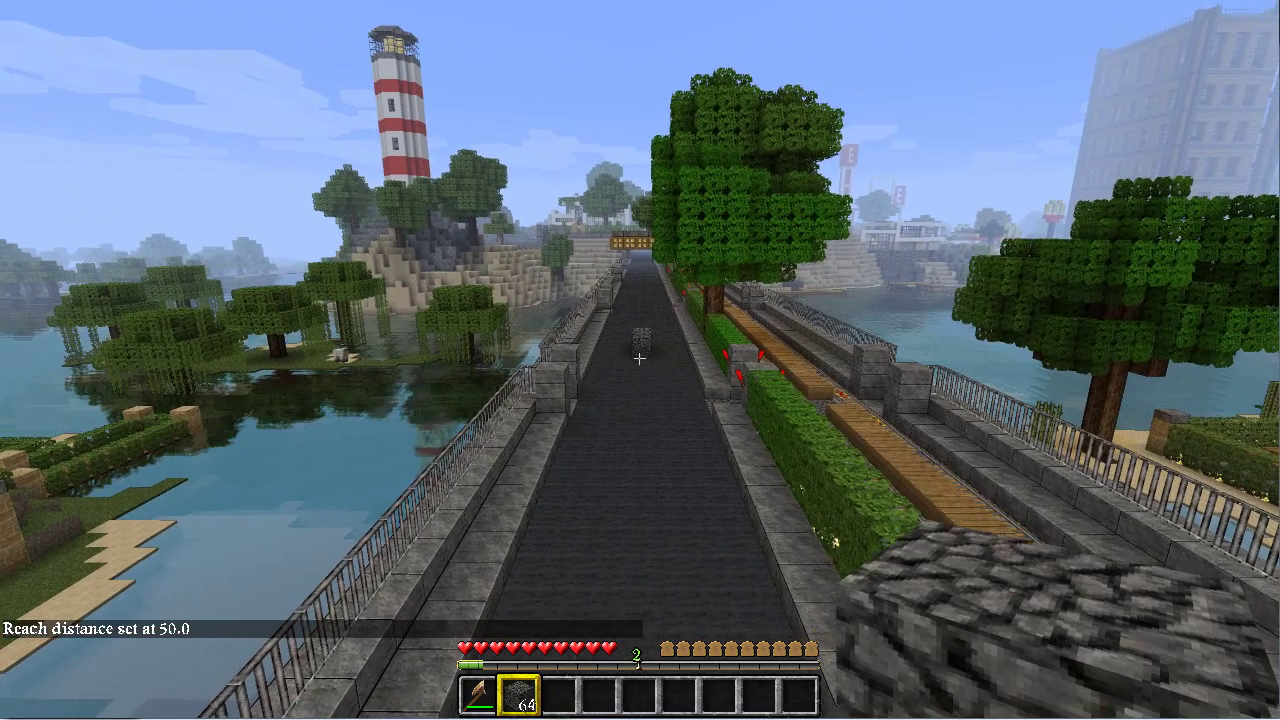
key("w")
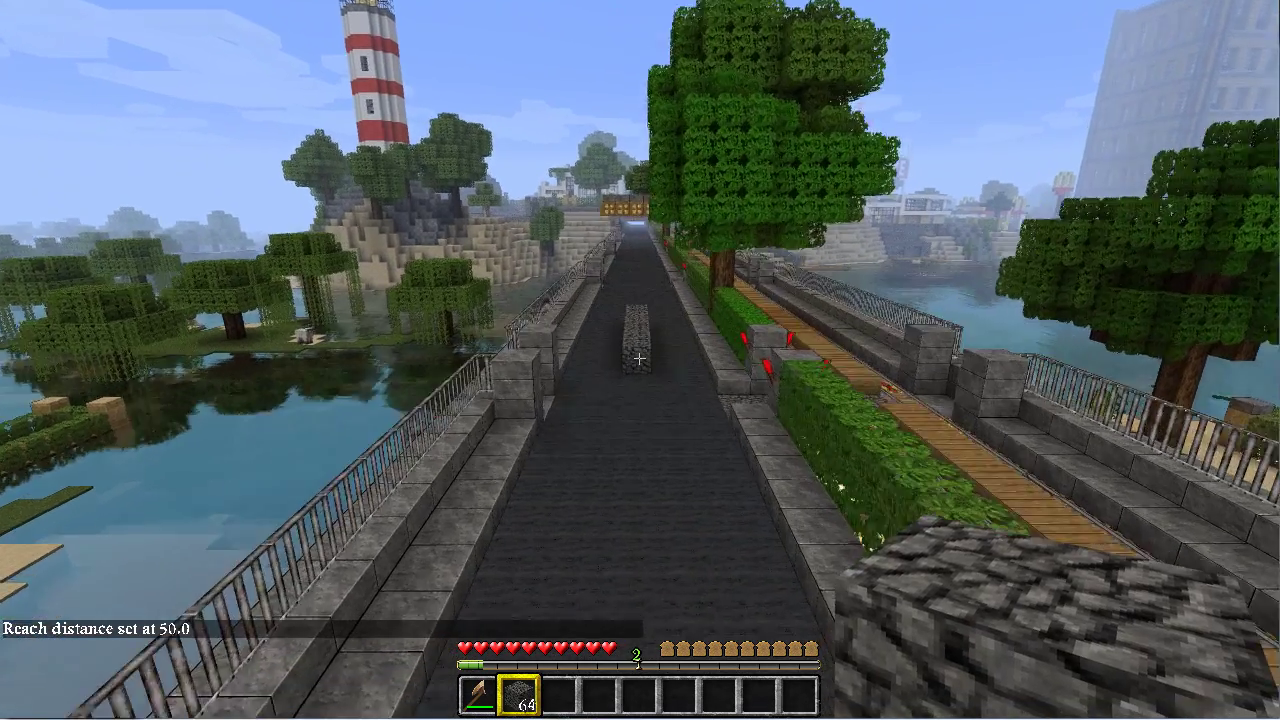
key("s")
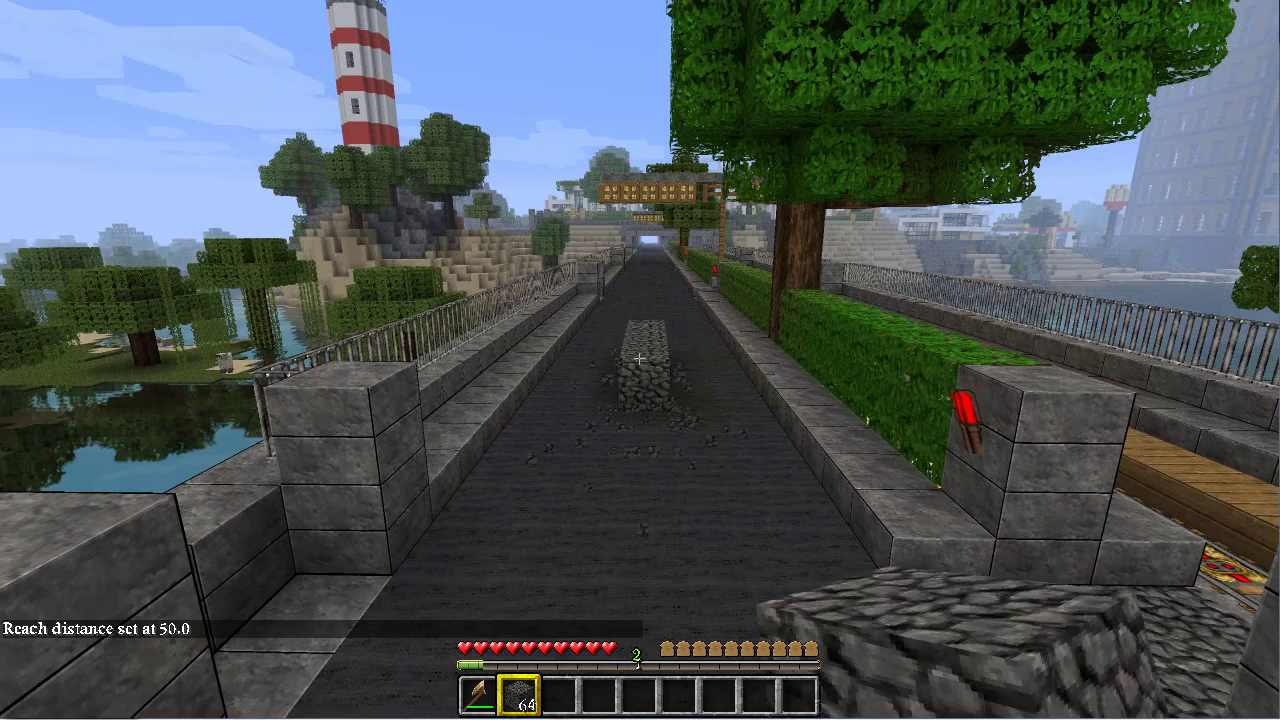
left_click(640, 358)
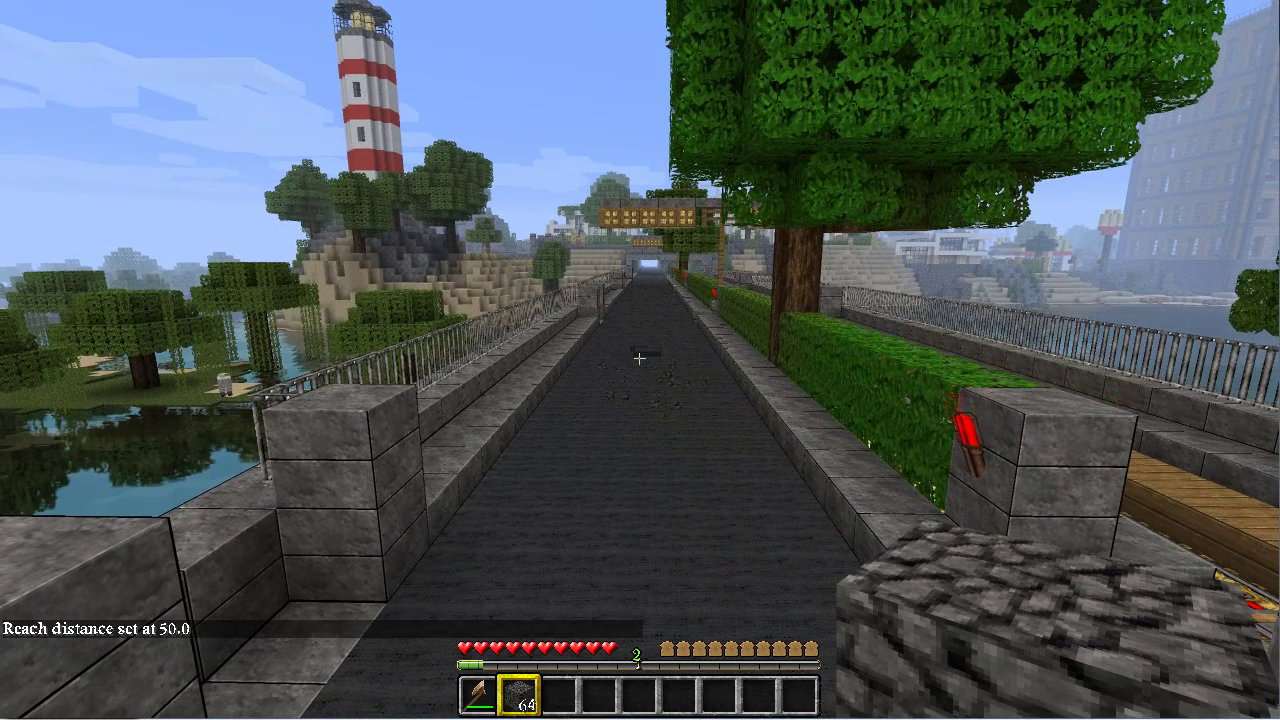
Set the reach distance to 10 with the /reach command and fly to the stepped sandy shore beside the white house
key("t")
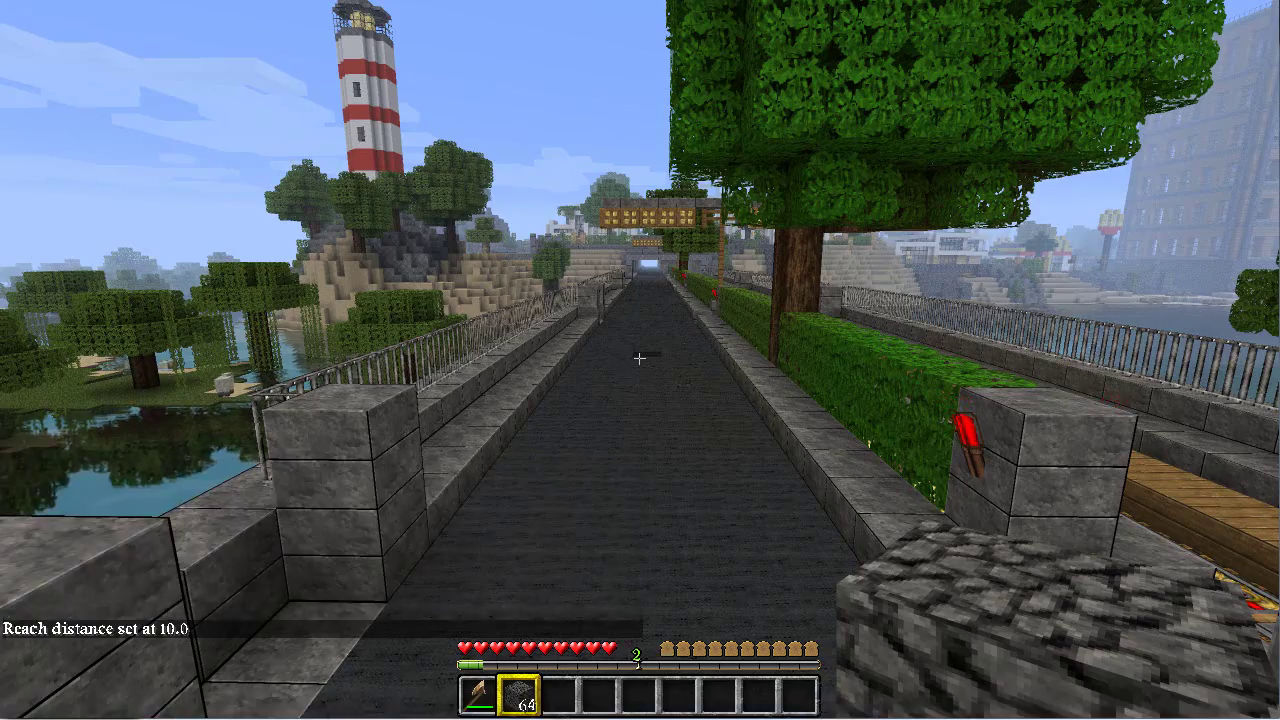
key("w")
key("space")
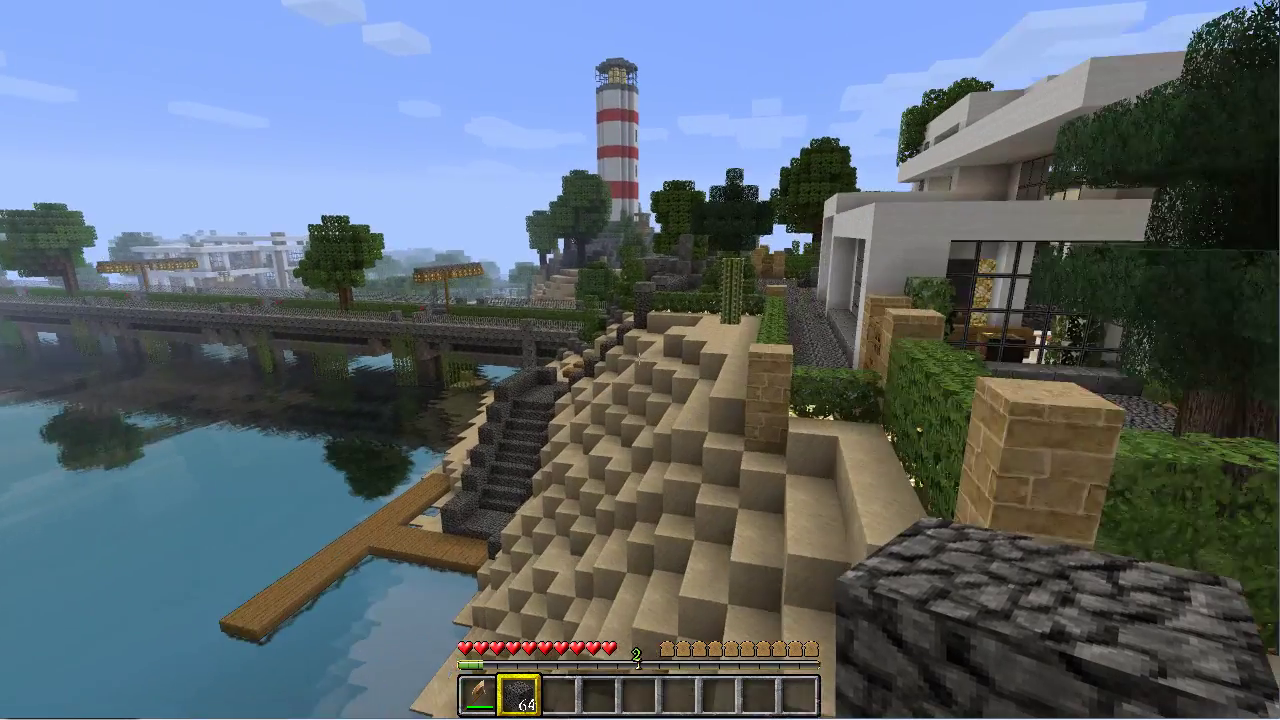
Add a stack of 64 beige sand-coloured blocks from the TooManyItems list to the third hotbar slot and hold it
key("e")
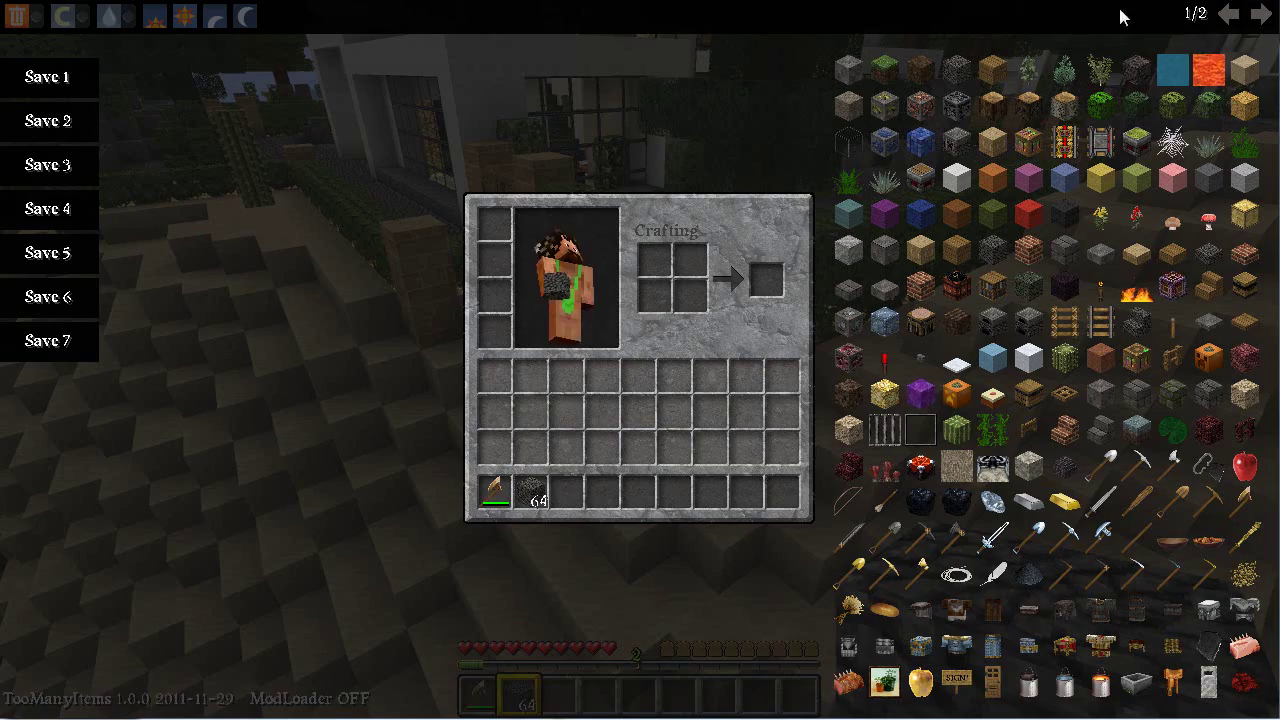
key("e")
key("3")
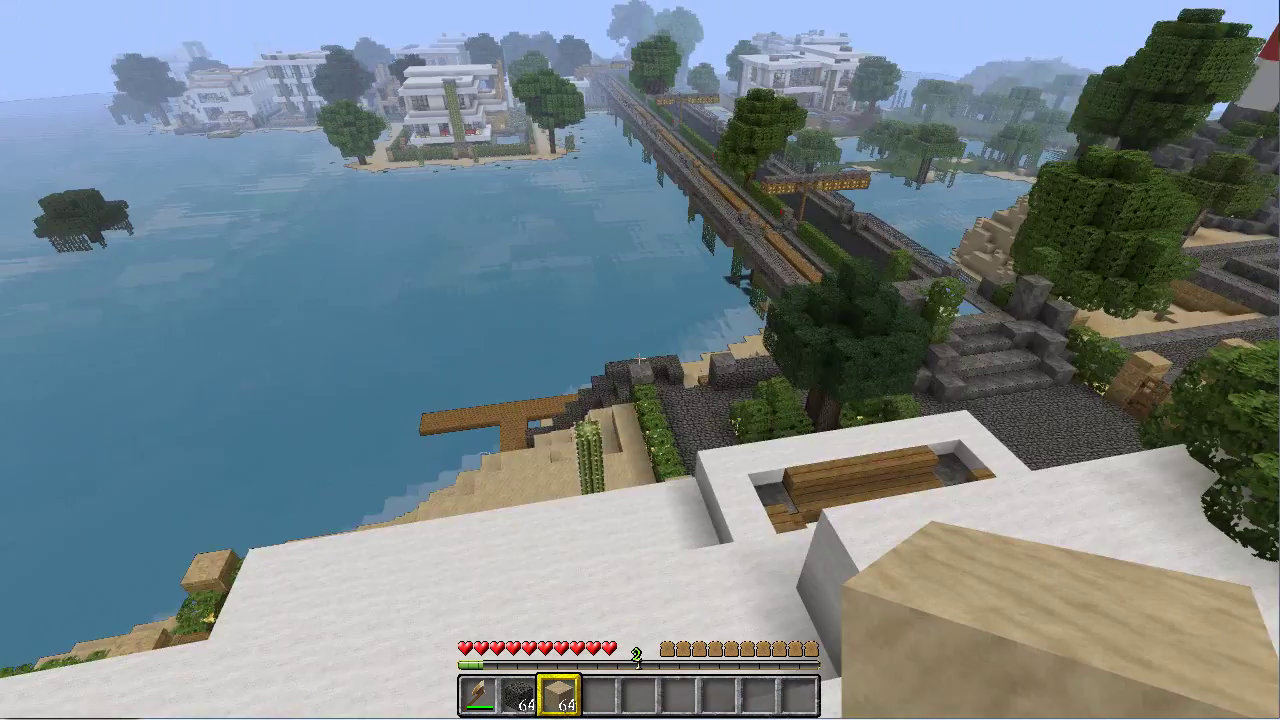
Fly from the white roof back over the bridge road to the wooden lamp beam spanning it
key("w")
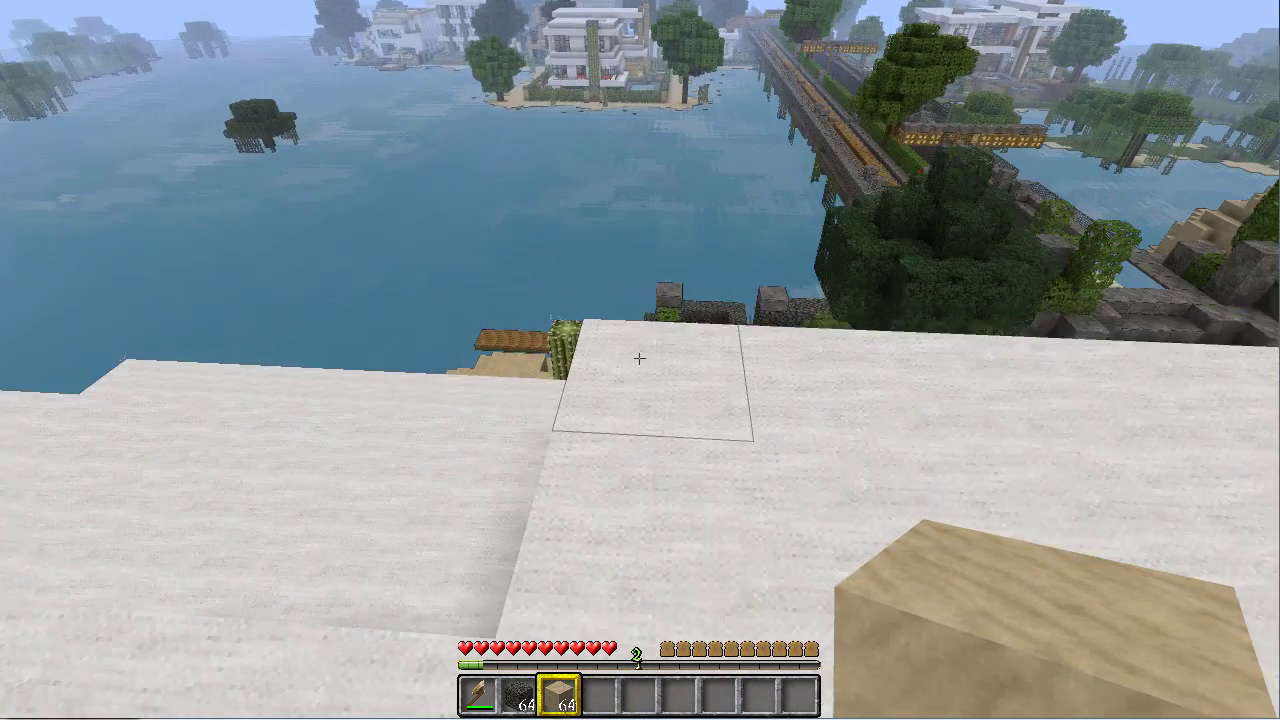
key("w")
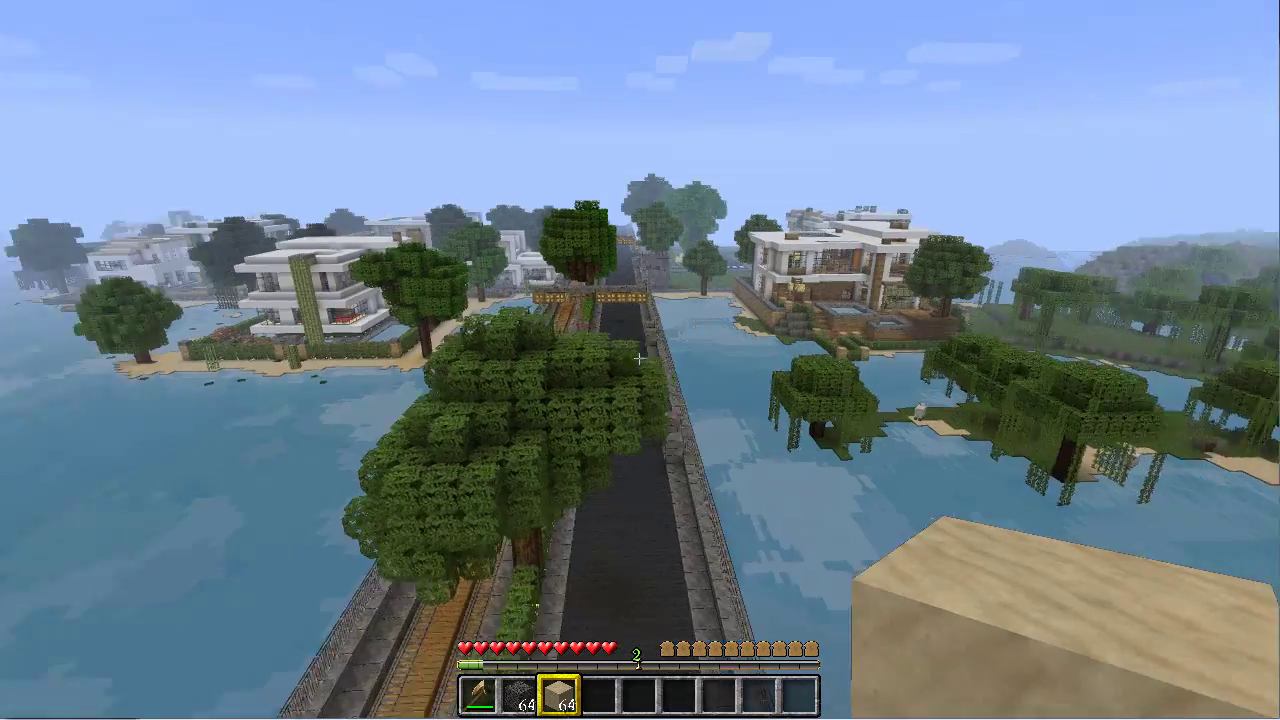
key("w")
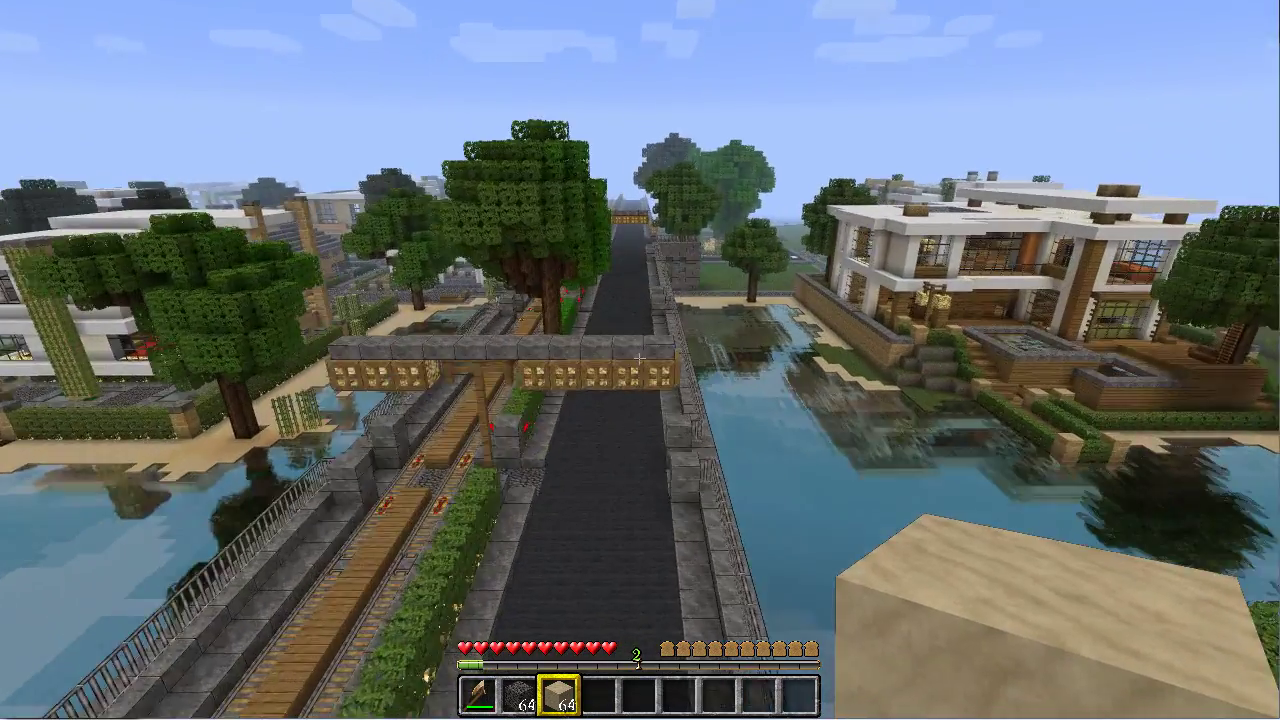
Add a stack of 64 black blocks matching the road surface from the TooManyItems list to the fourth hotbar slot and hold it
key("e")
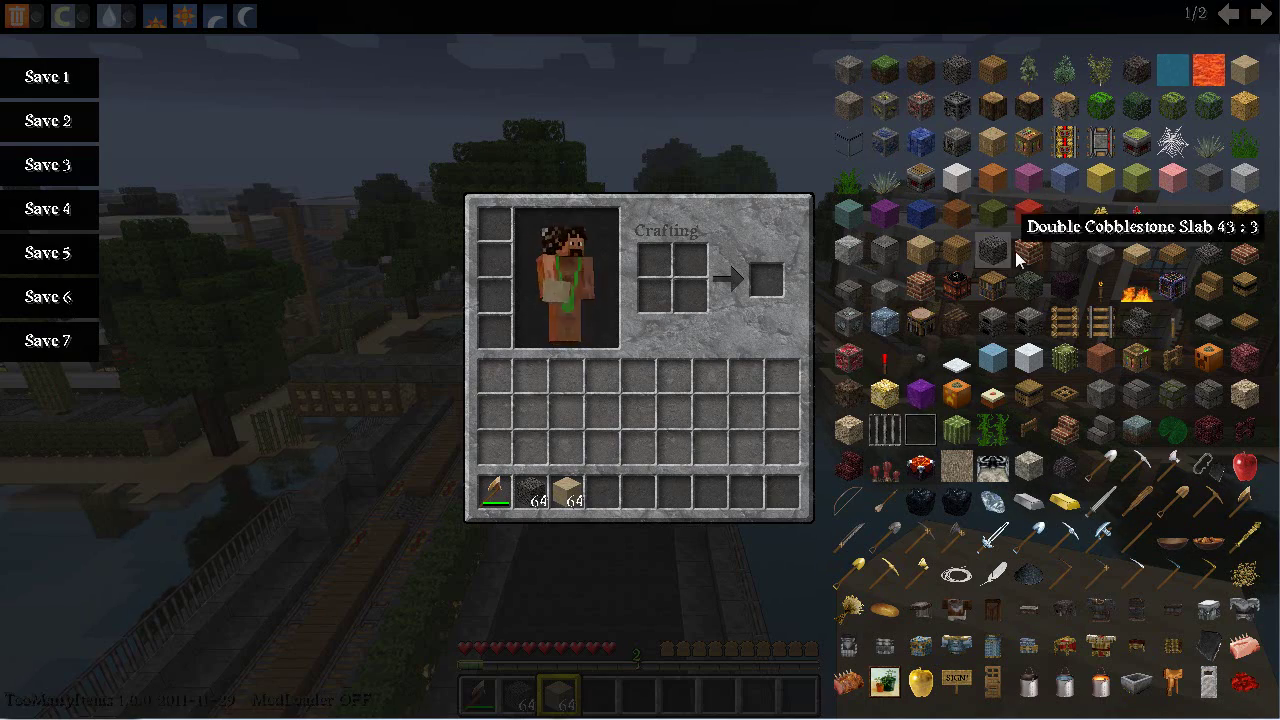
key("e")
key("4")
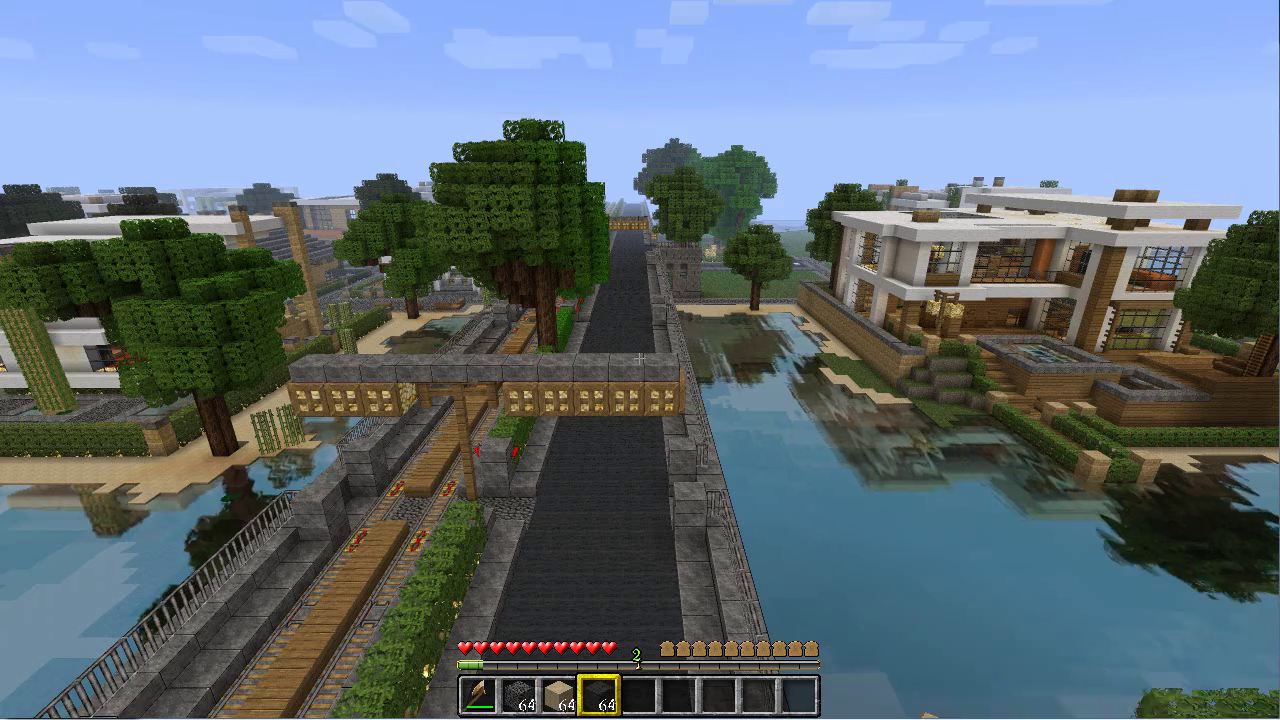
Remove one surface block from the bridge road and fly up high beside the white building with the yellow T
key("w")
key("w")
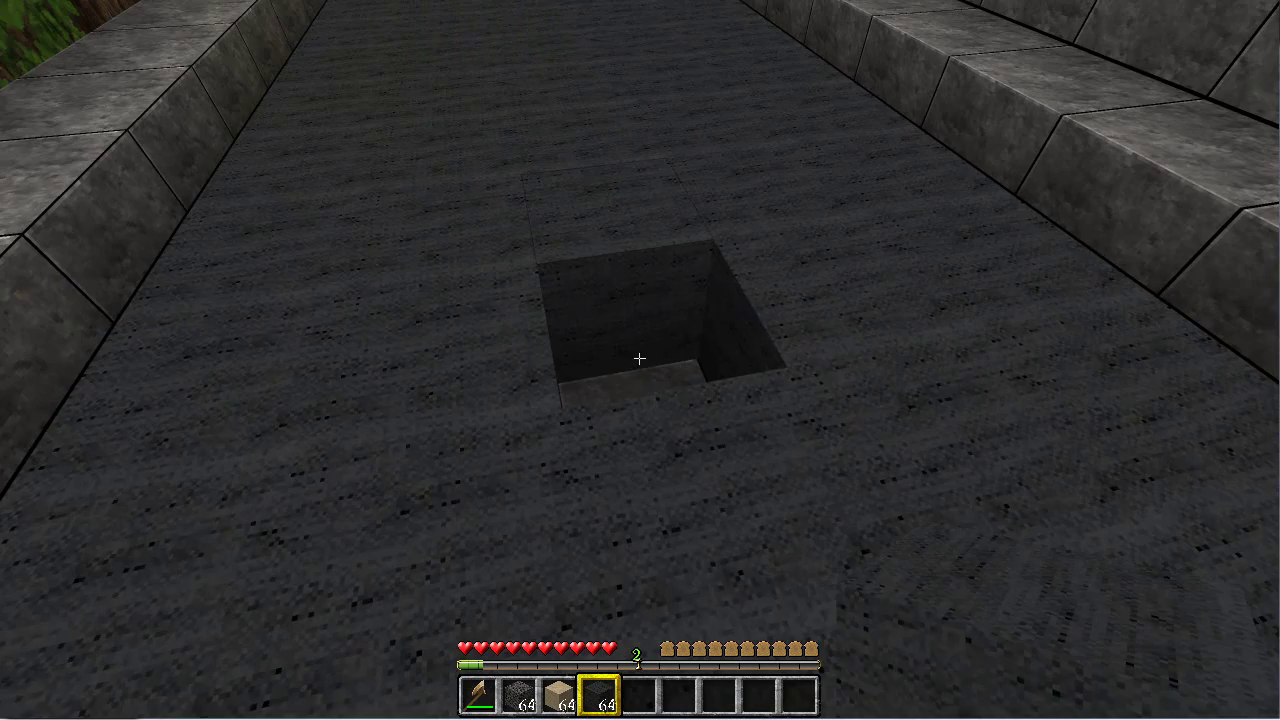
key("space")
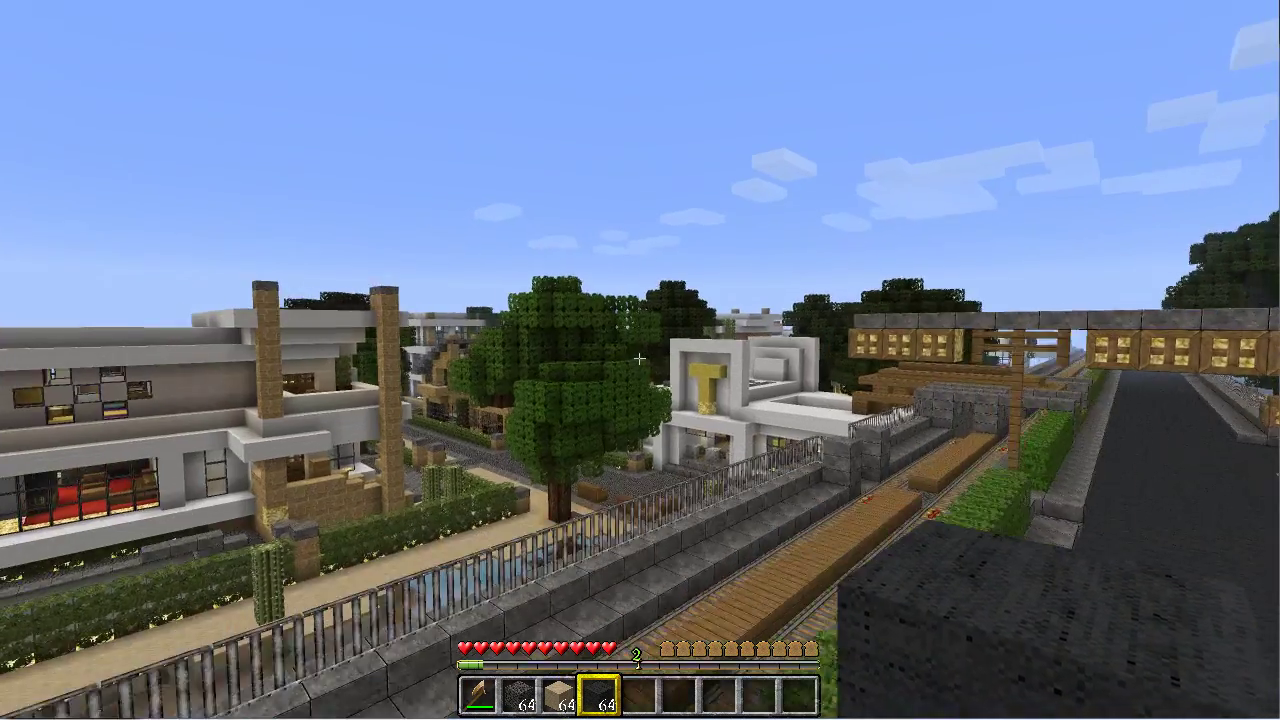
key("w")
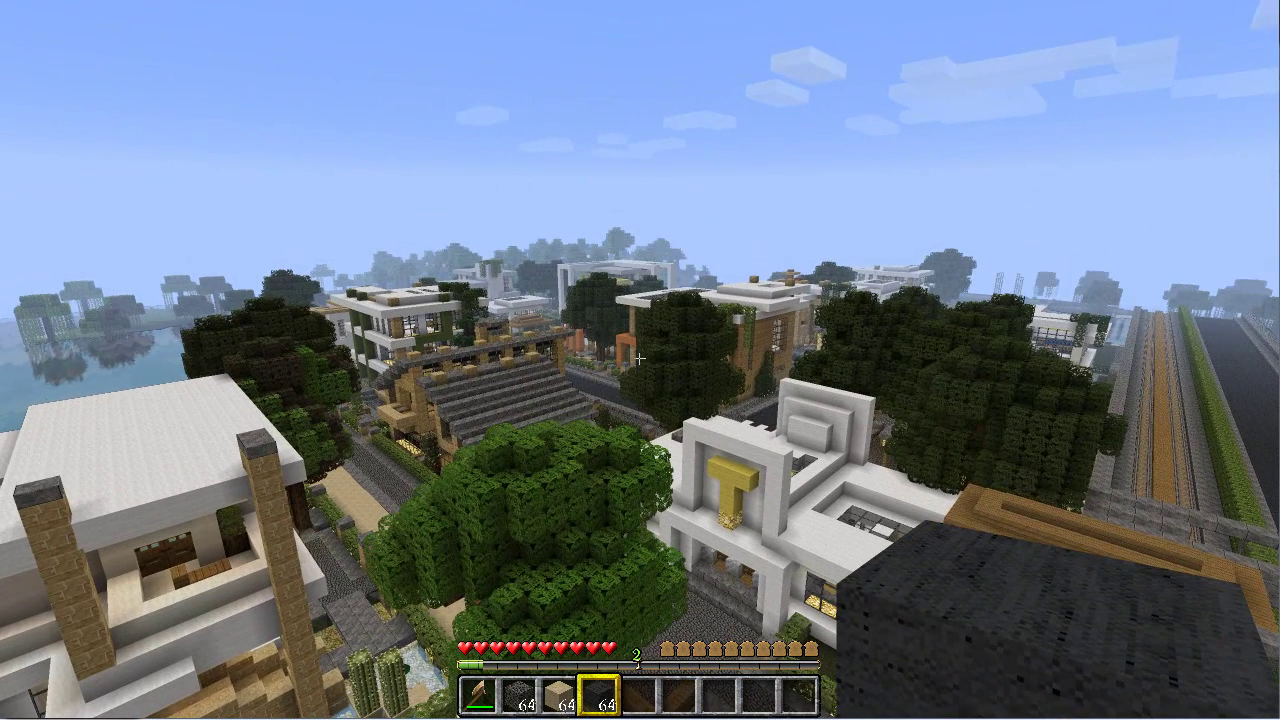